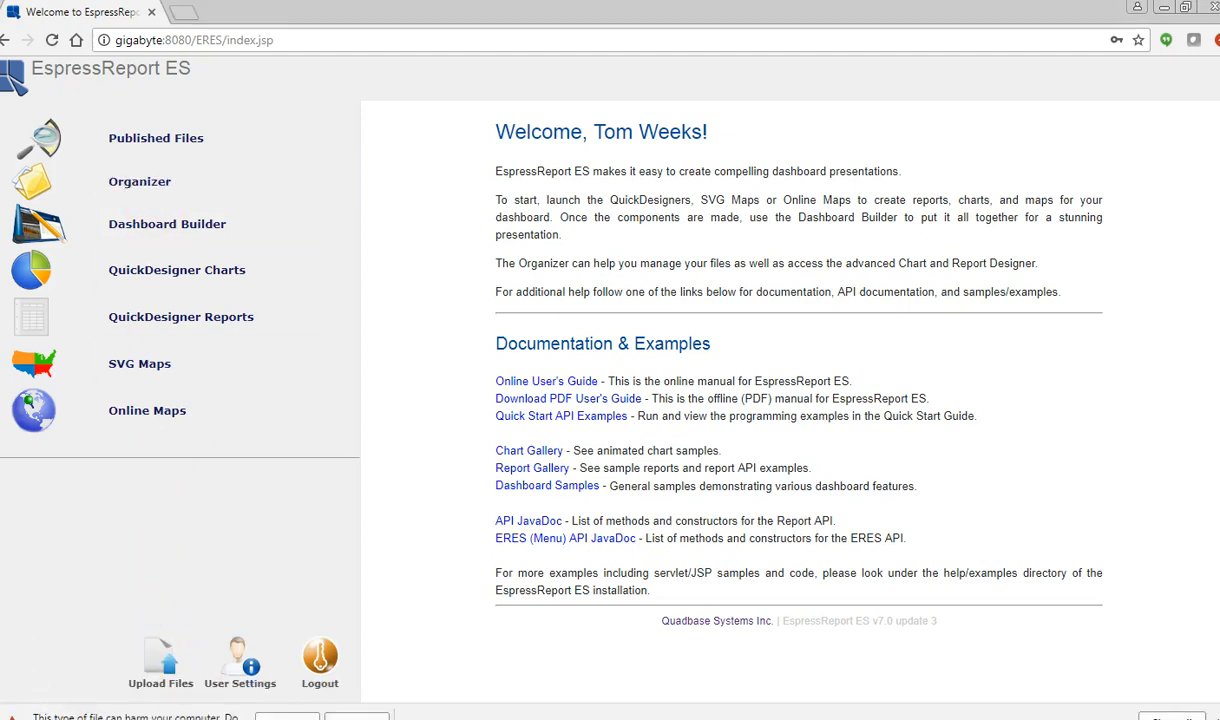
Keep the downloaded launch file, run it, and switch to the ERES Organizer.
click(287, 717)
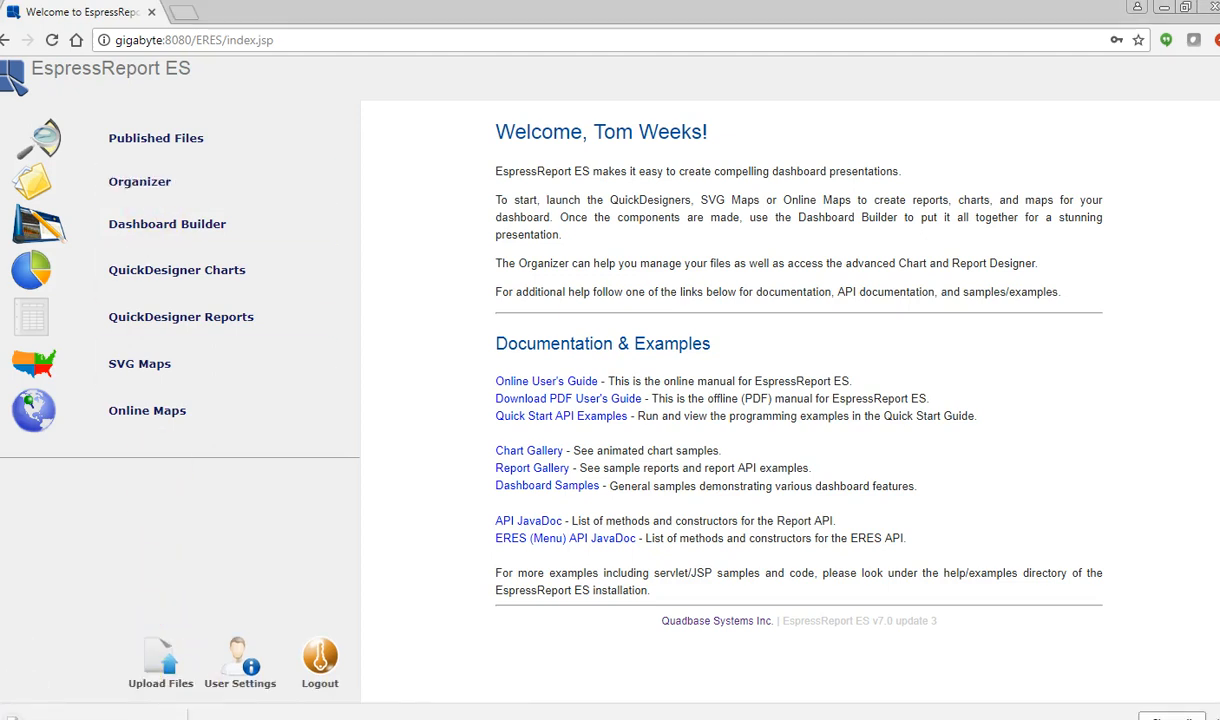
click(167, 716)
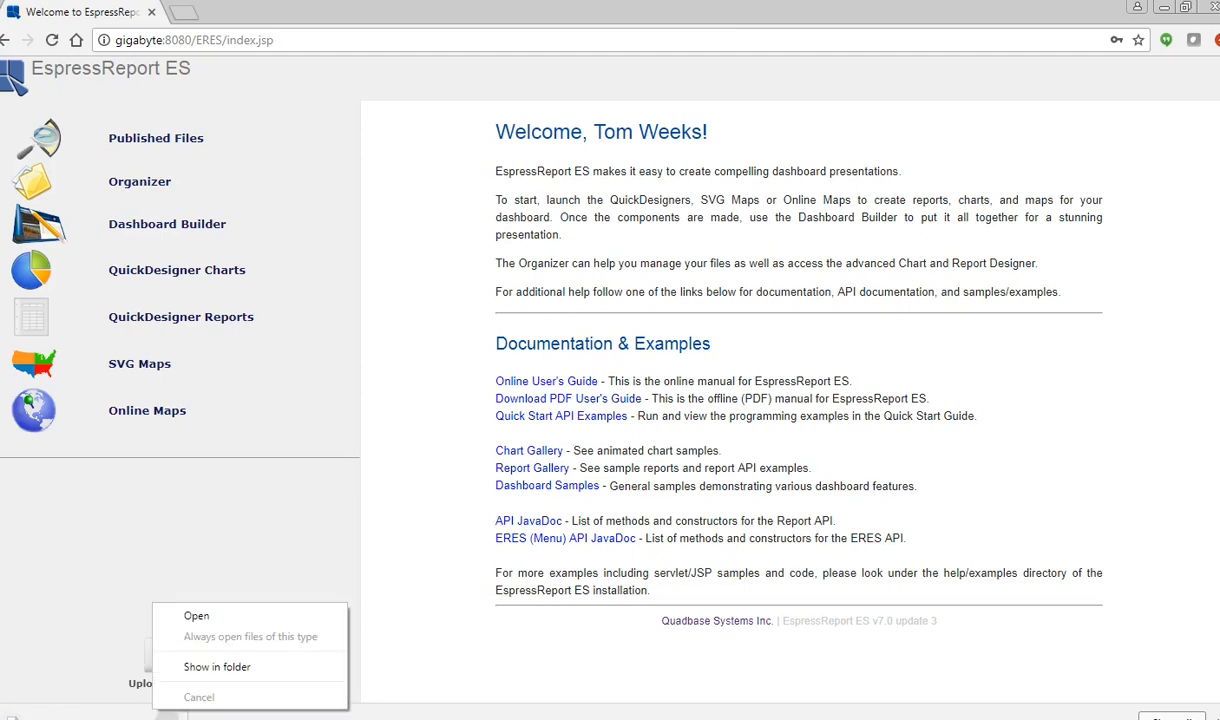
click(208, 620)
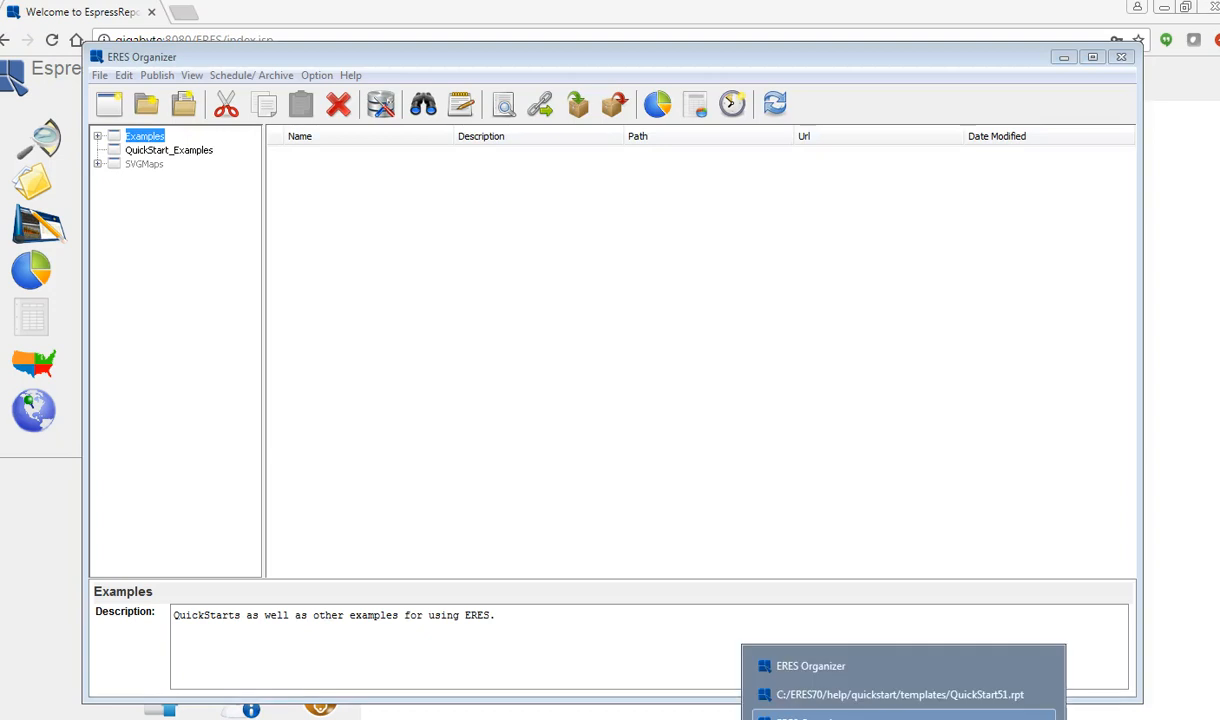
click(903, 717)
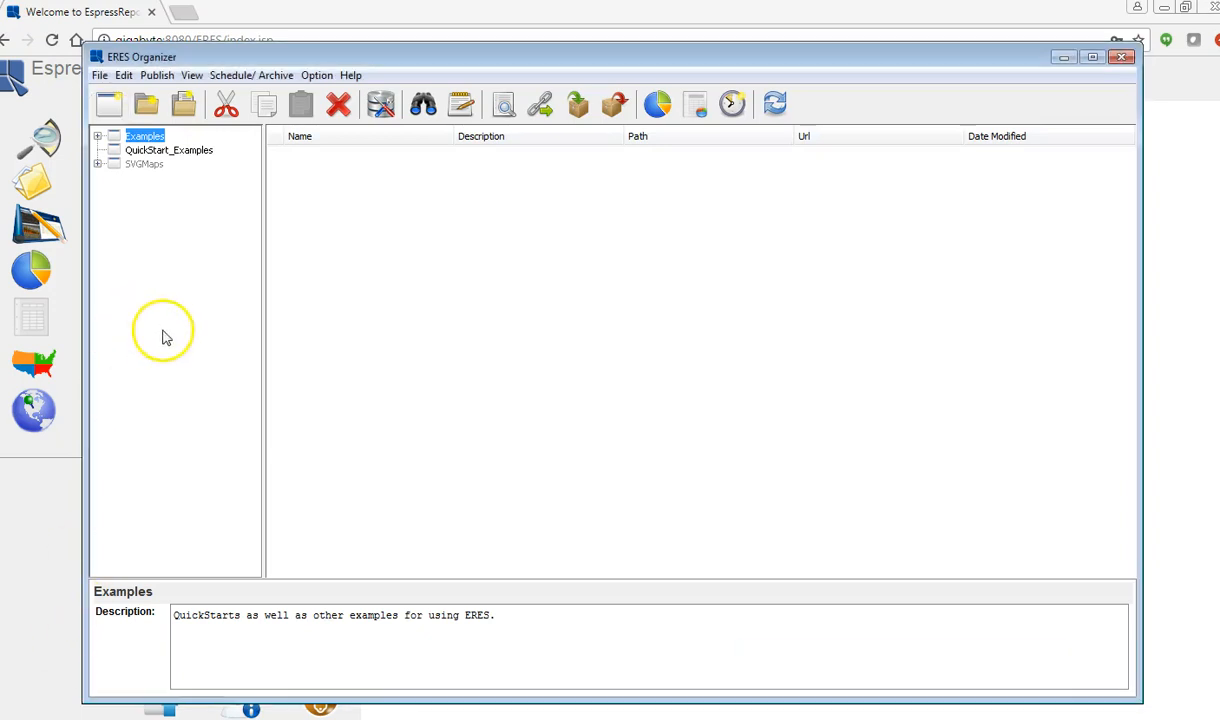
Open the QuickStart51 report from the Examples/QuickStart/HSQL folder in the Report Designer.
click(97, 135)
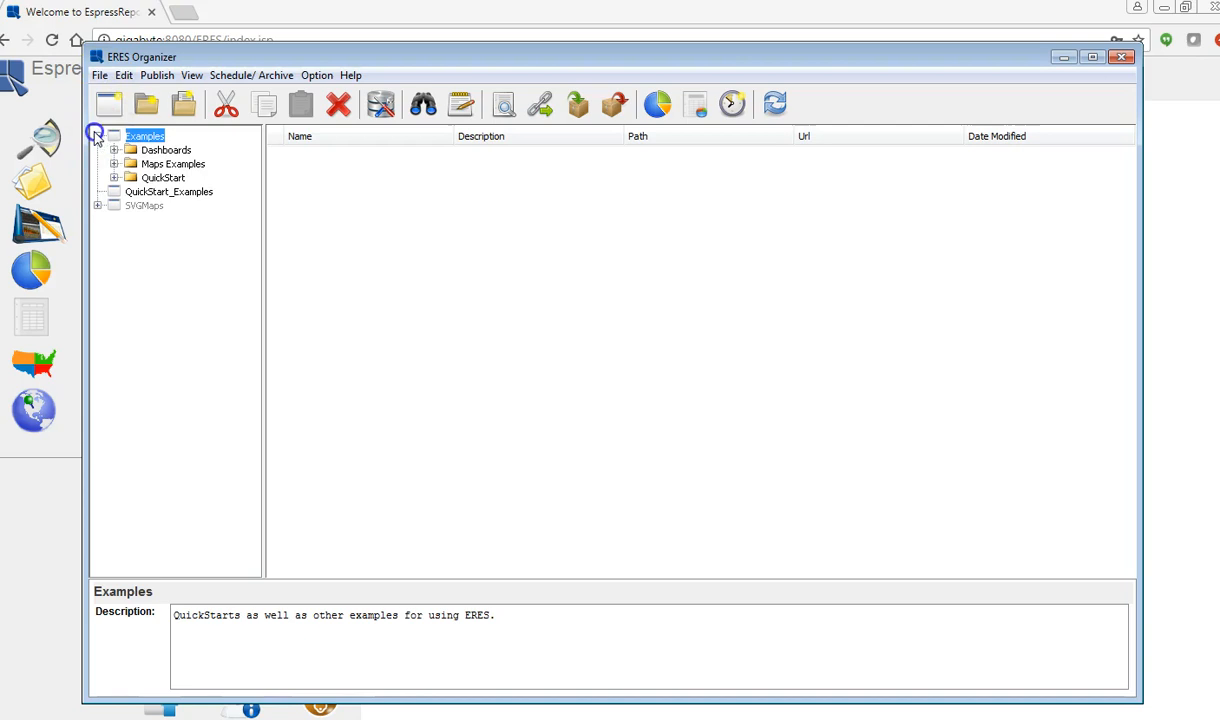
click(114, 177)
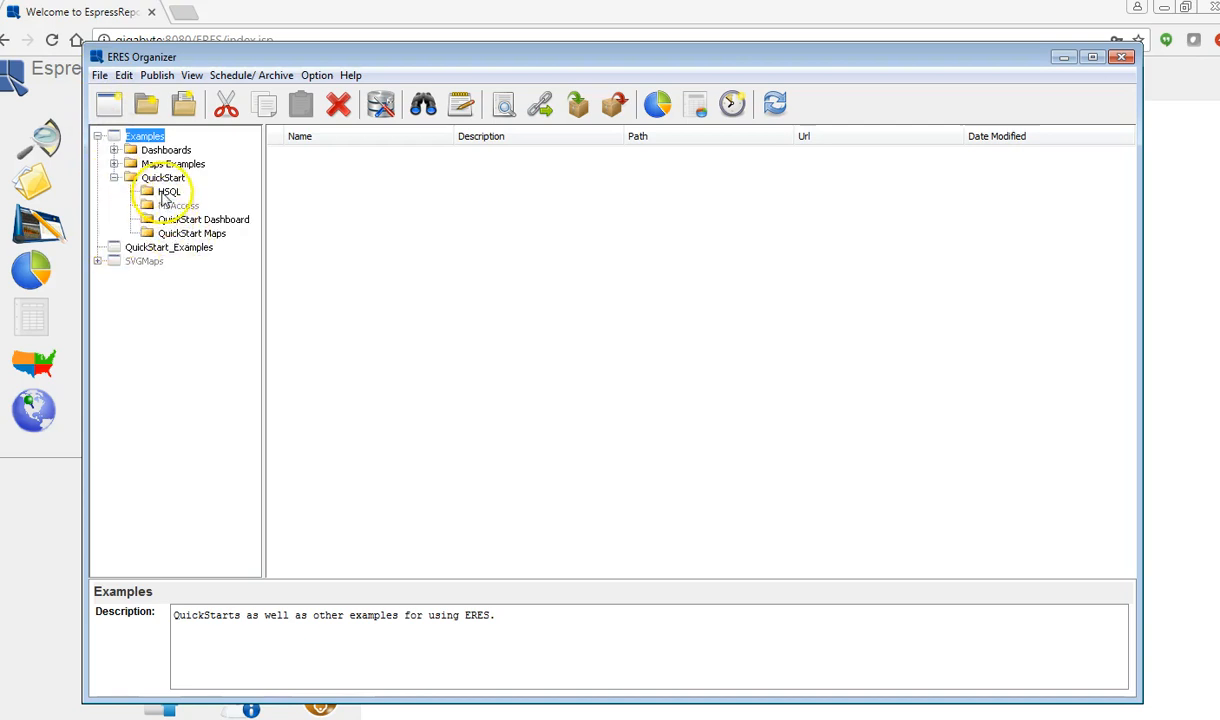
click(168, 191)
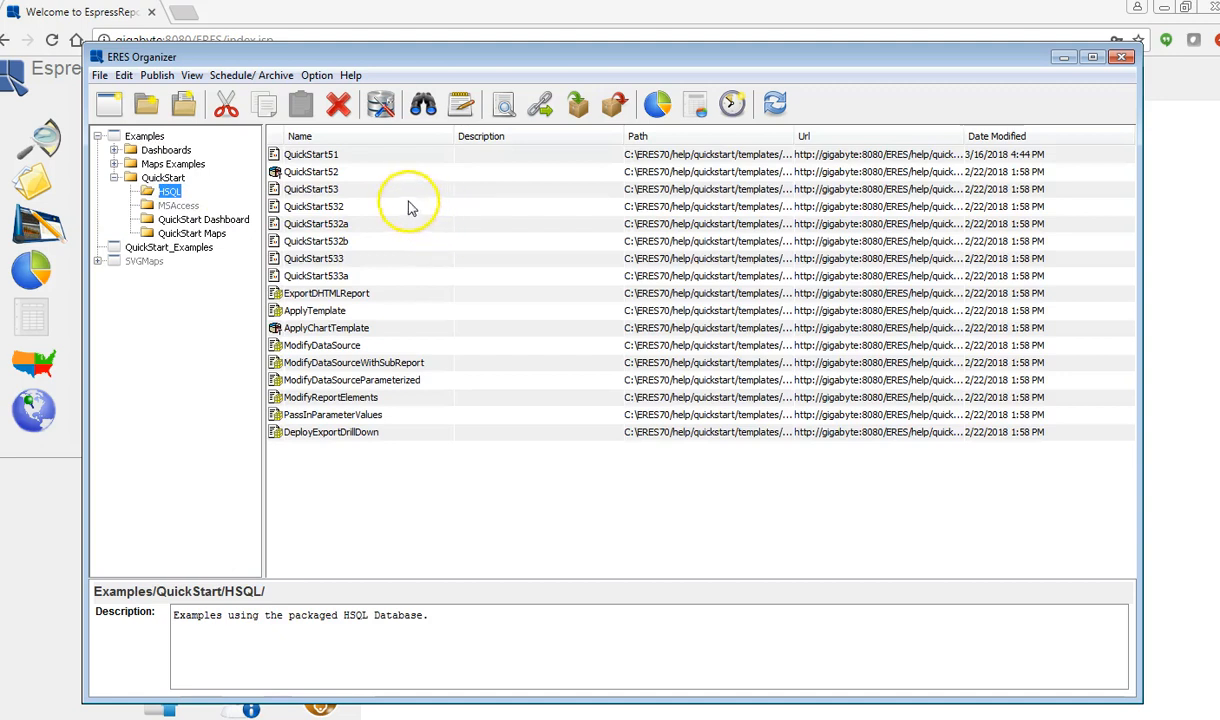
double_click(325, 156)
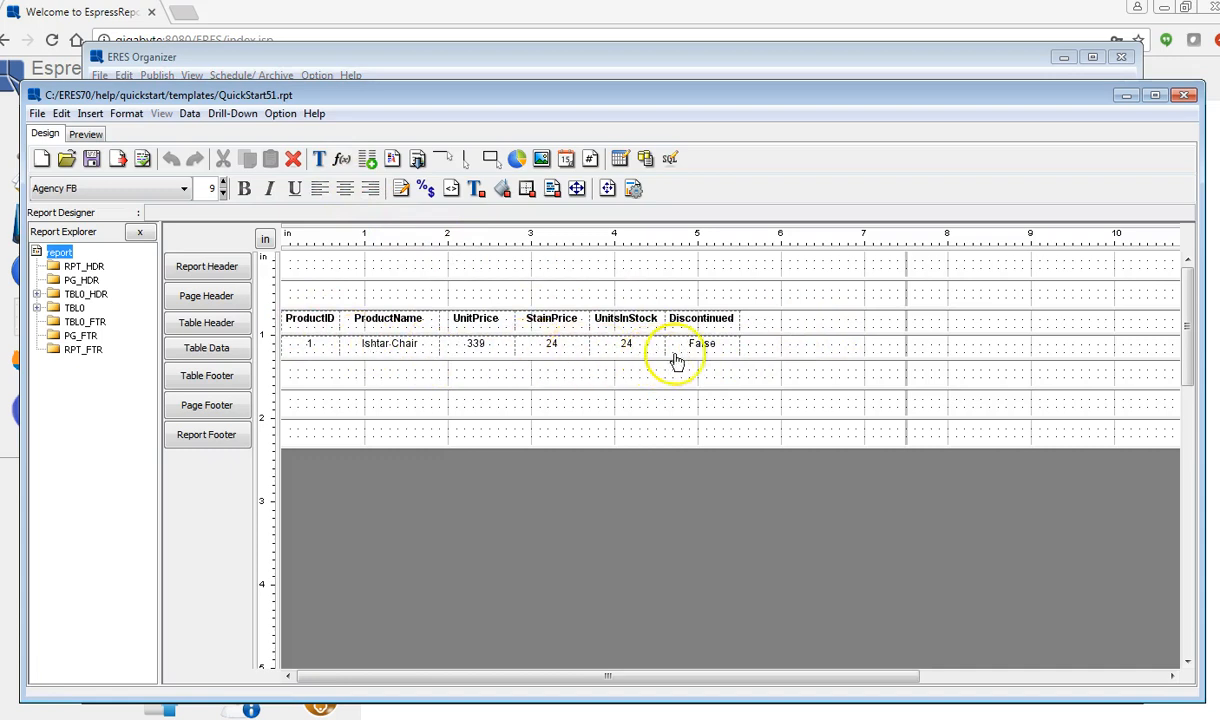
Left-align all the table header and table data cells of the report together.
click(760, 356)
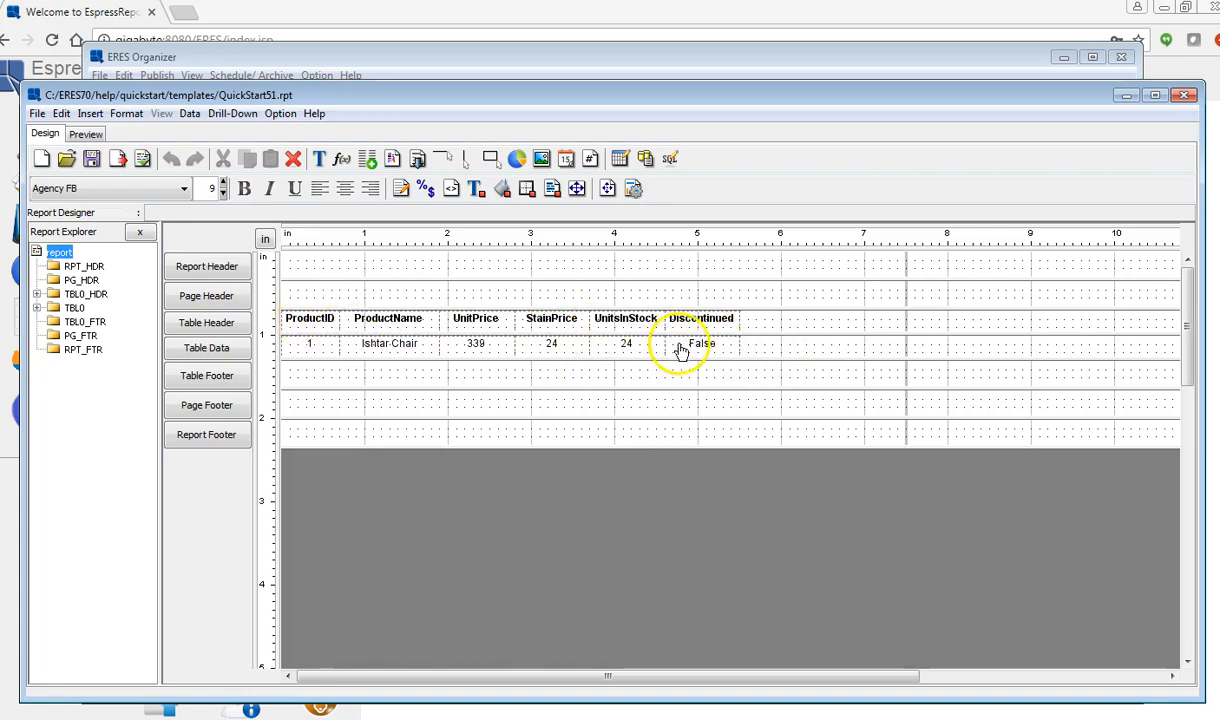
click(758, 353)
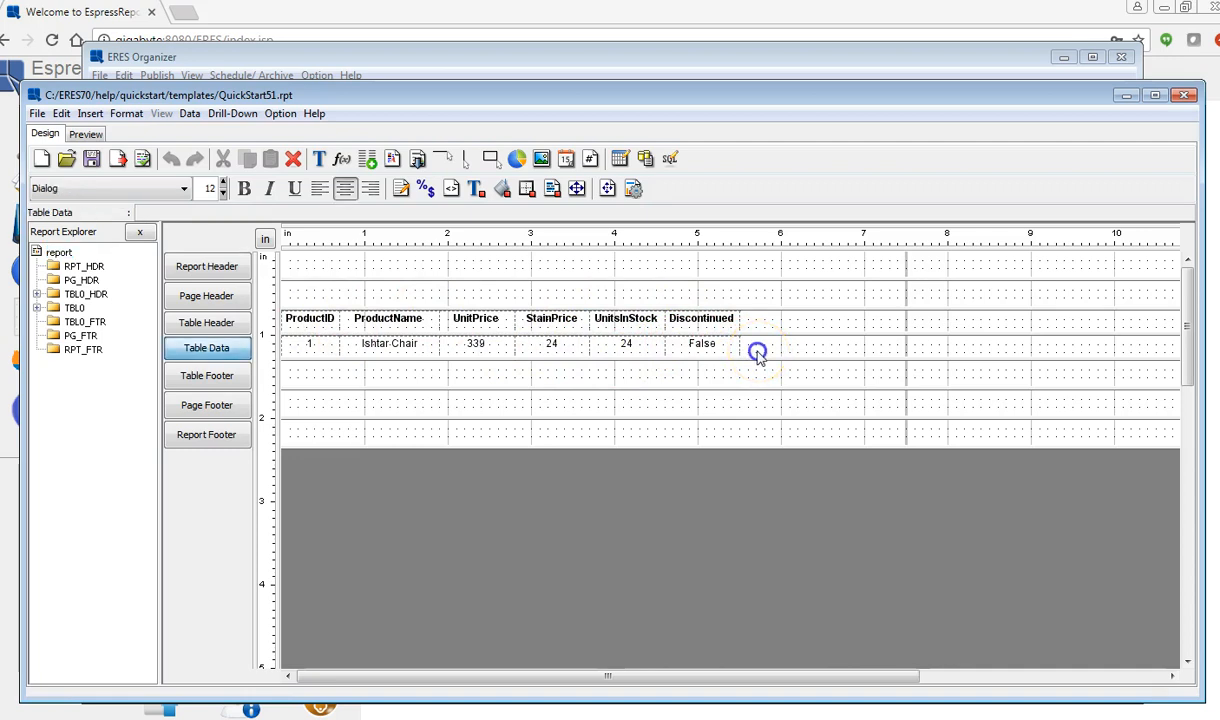
drag(757, 353, 287, 323)
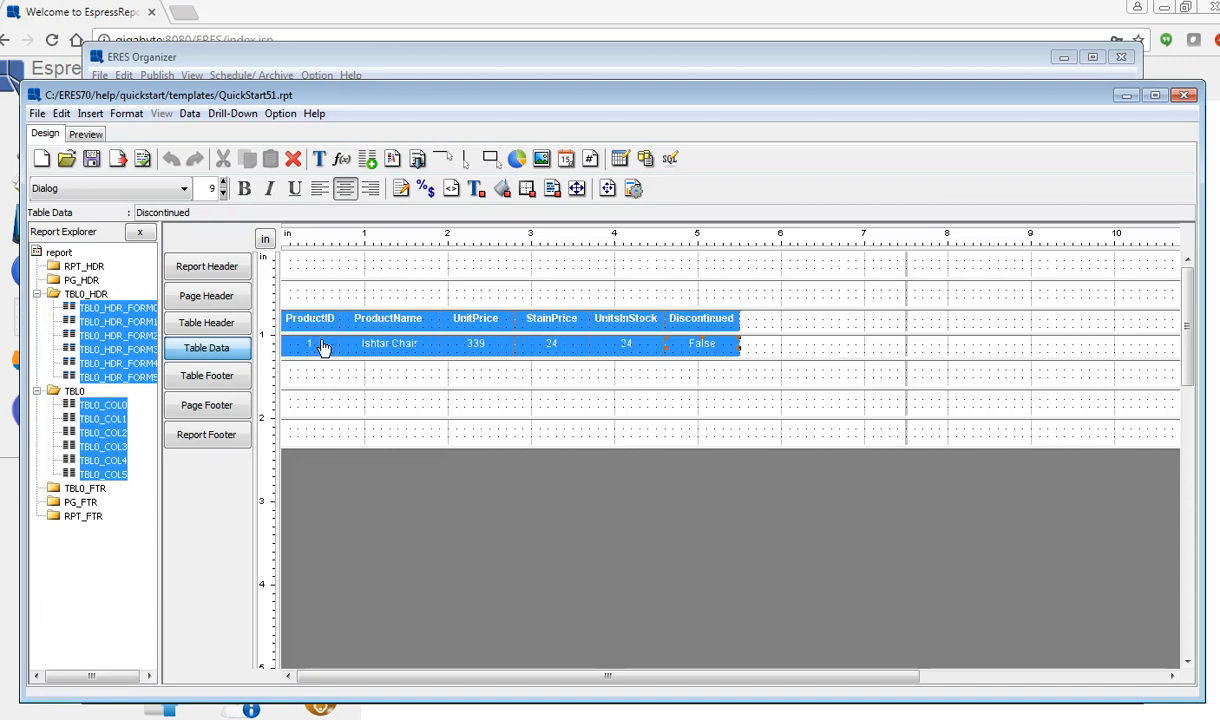
click(830, 343)
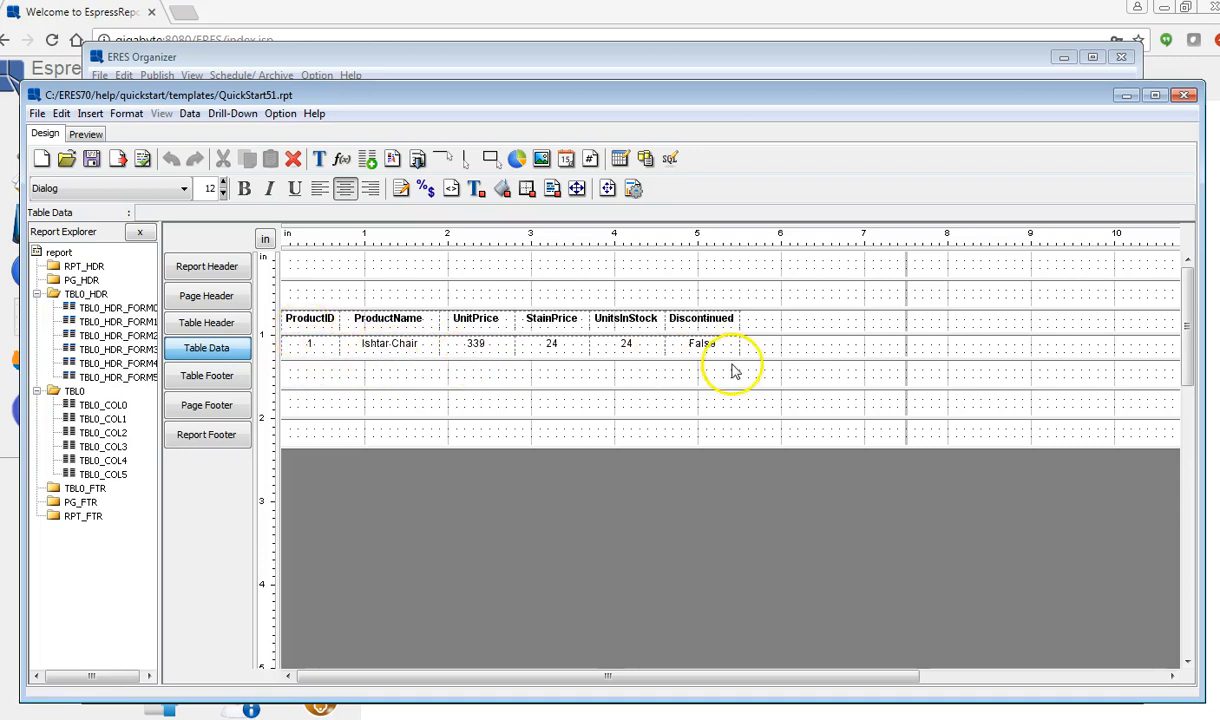
drag(754, 354, 291, 318)
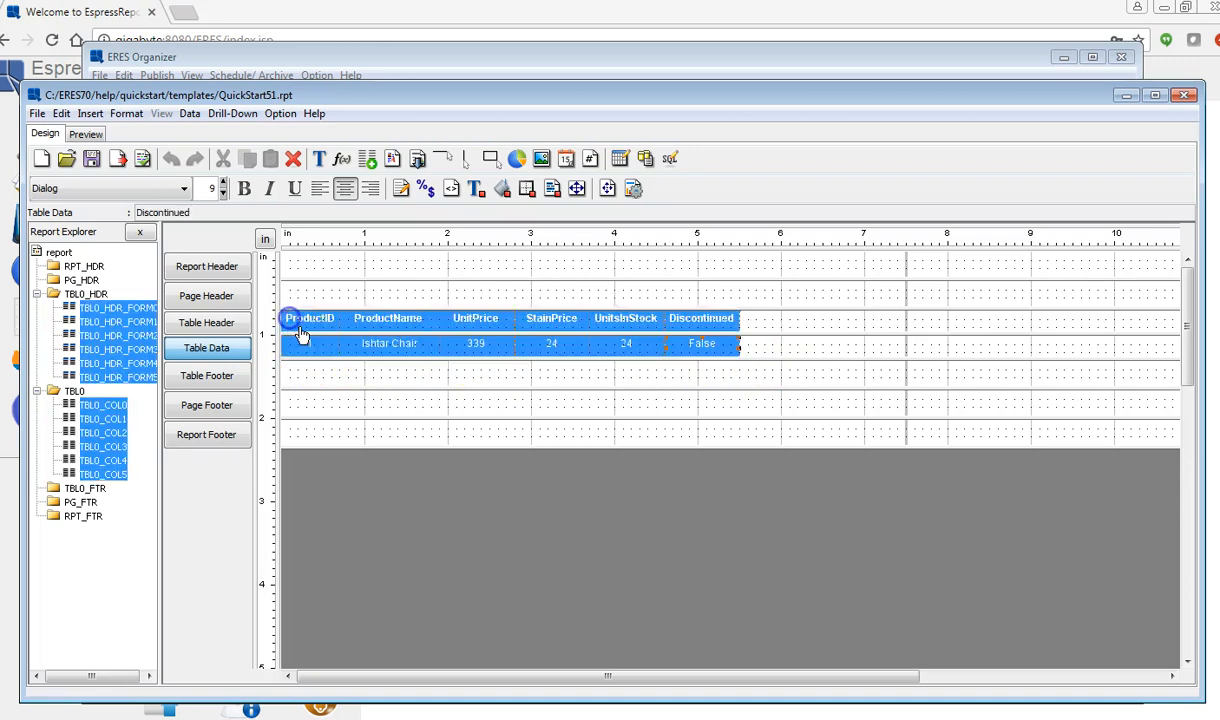
click(320, 190)
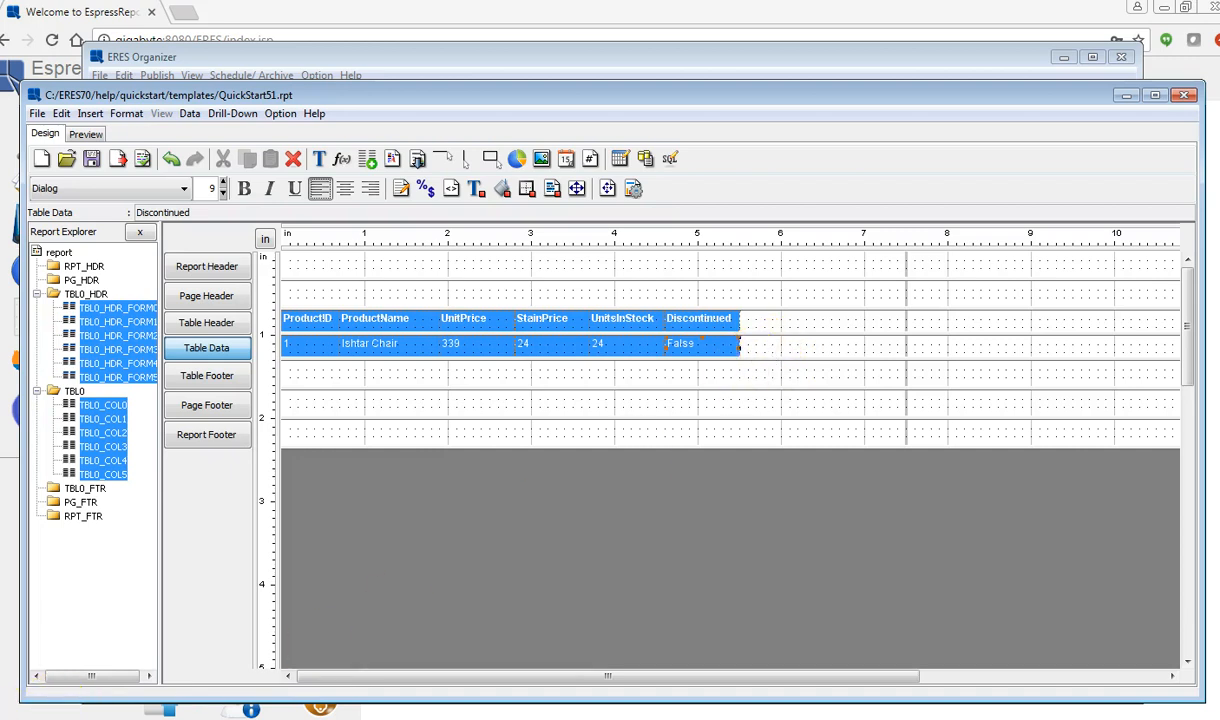
click(367, 427)
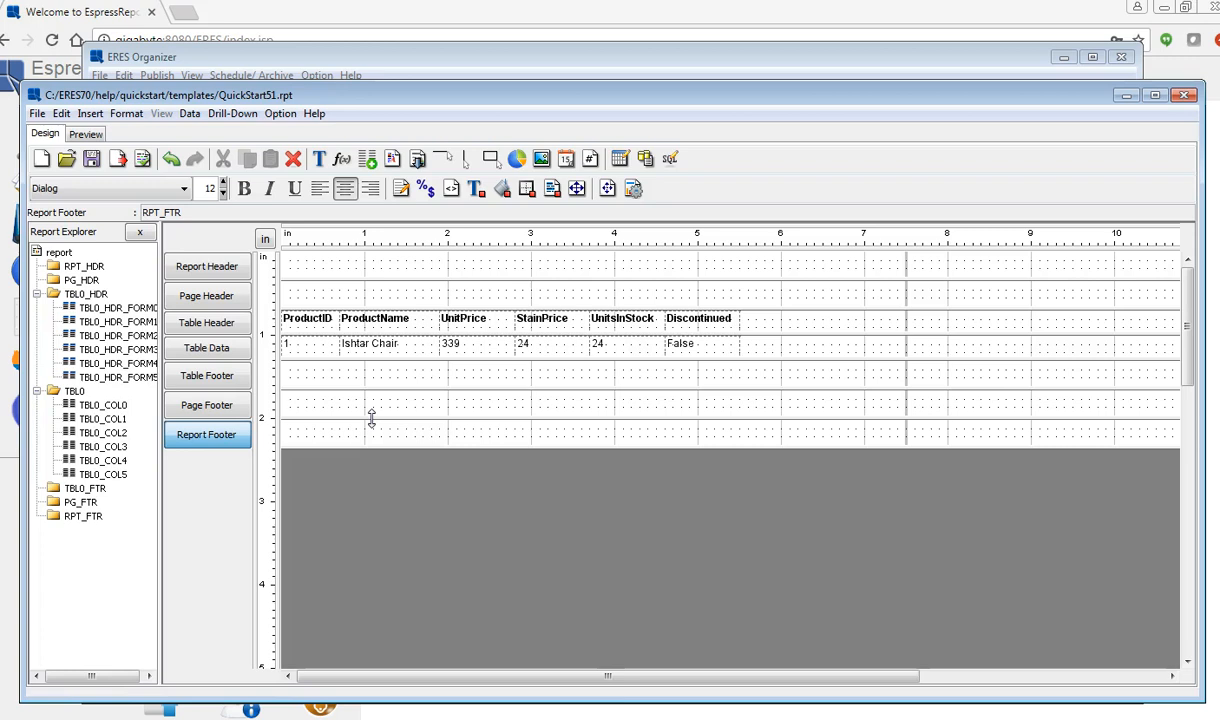
Choose the fixed point numeric format for the UnitPrice and StainPrice table data cells together.
click(463, 376)
click(493, 348)
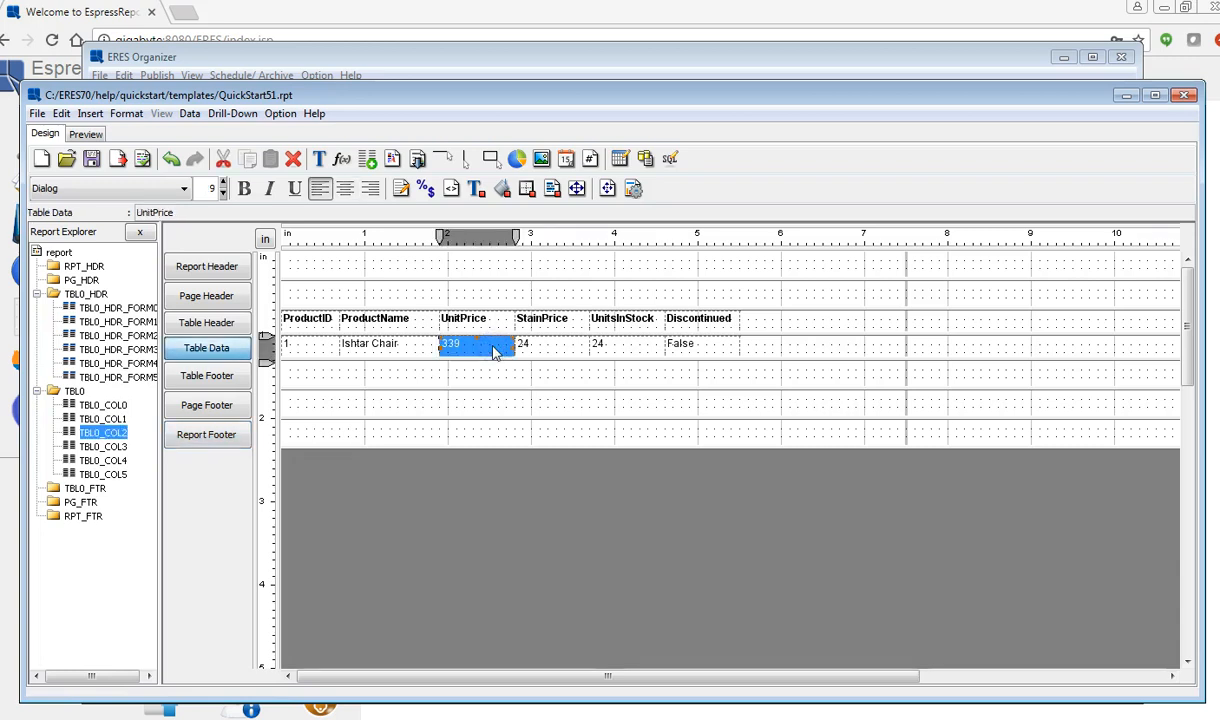
shift+click(550, 347)
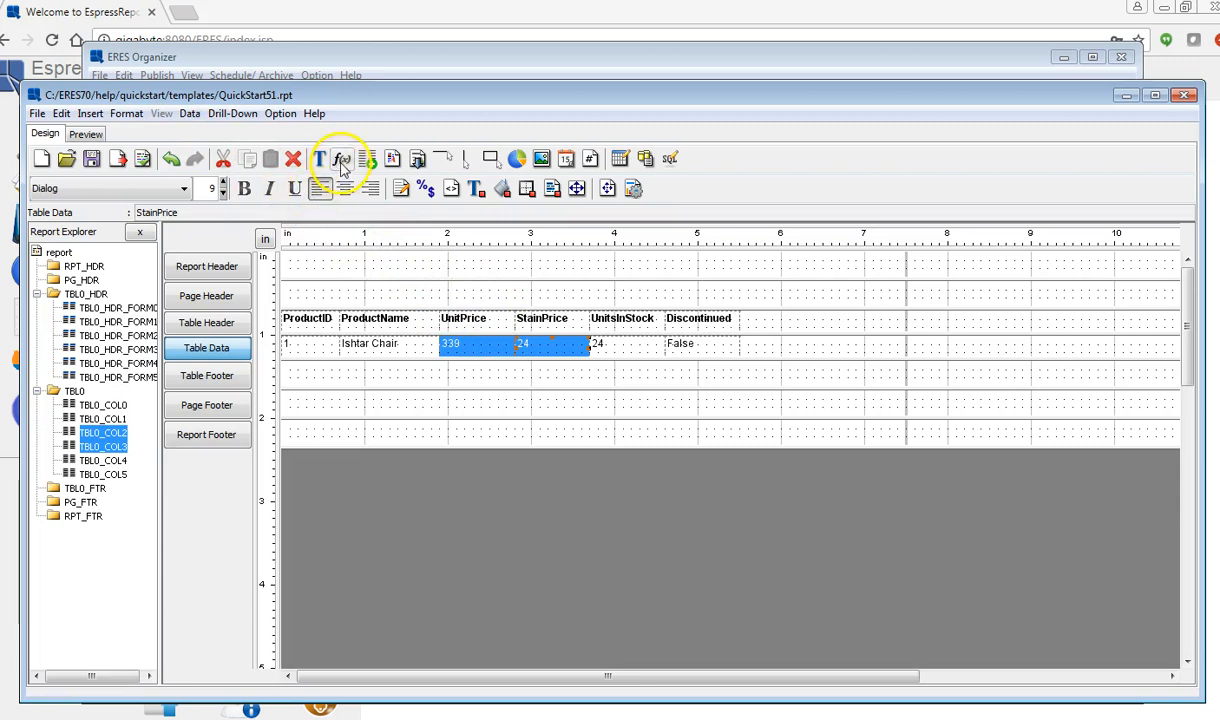
click(126, 113)
click(163, 131)
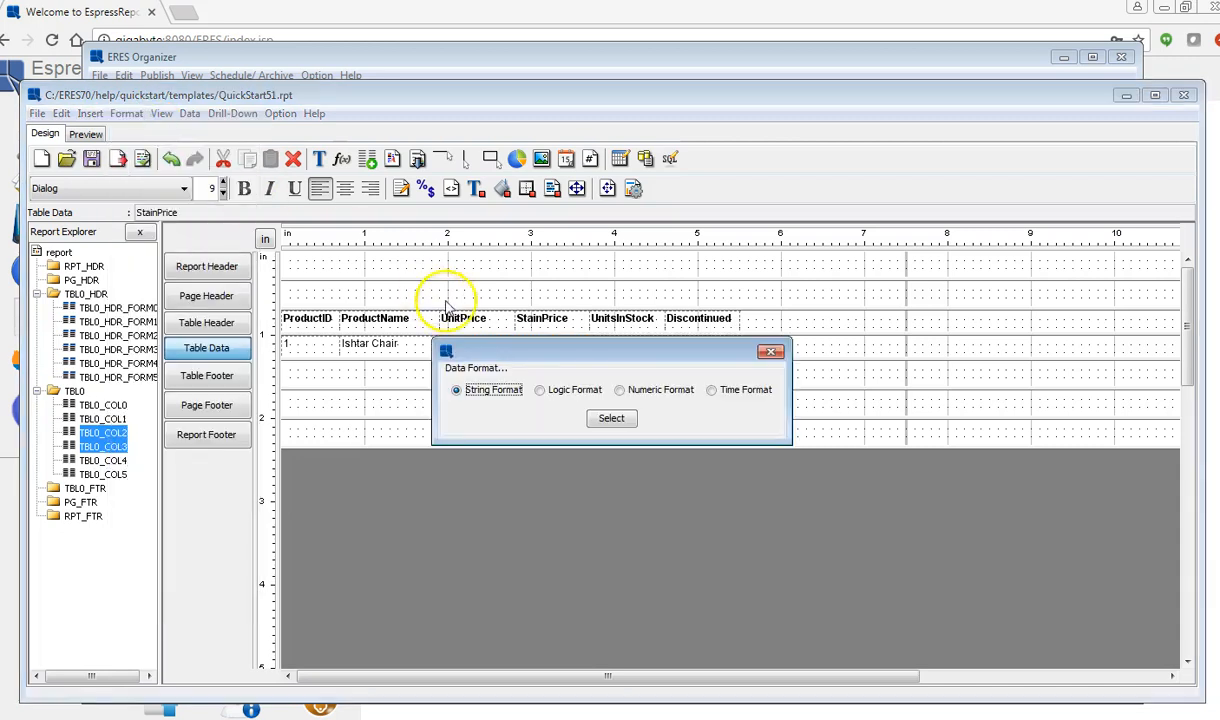
click(620, 391)
click(610, 418)
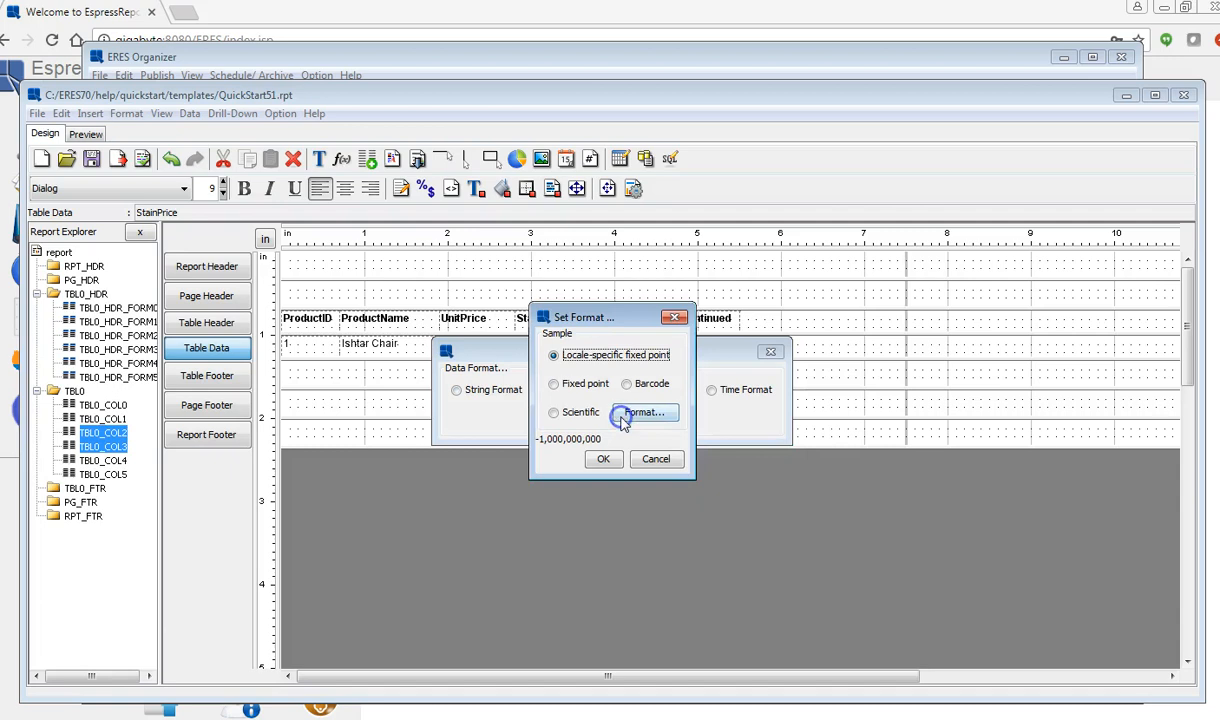
click(555, 387)
click(555, 387)
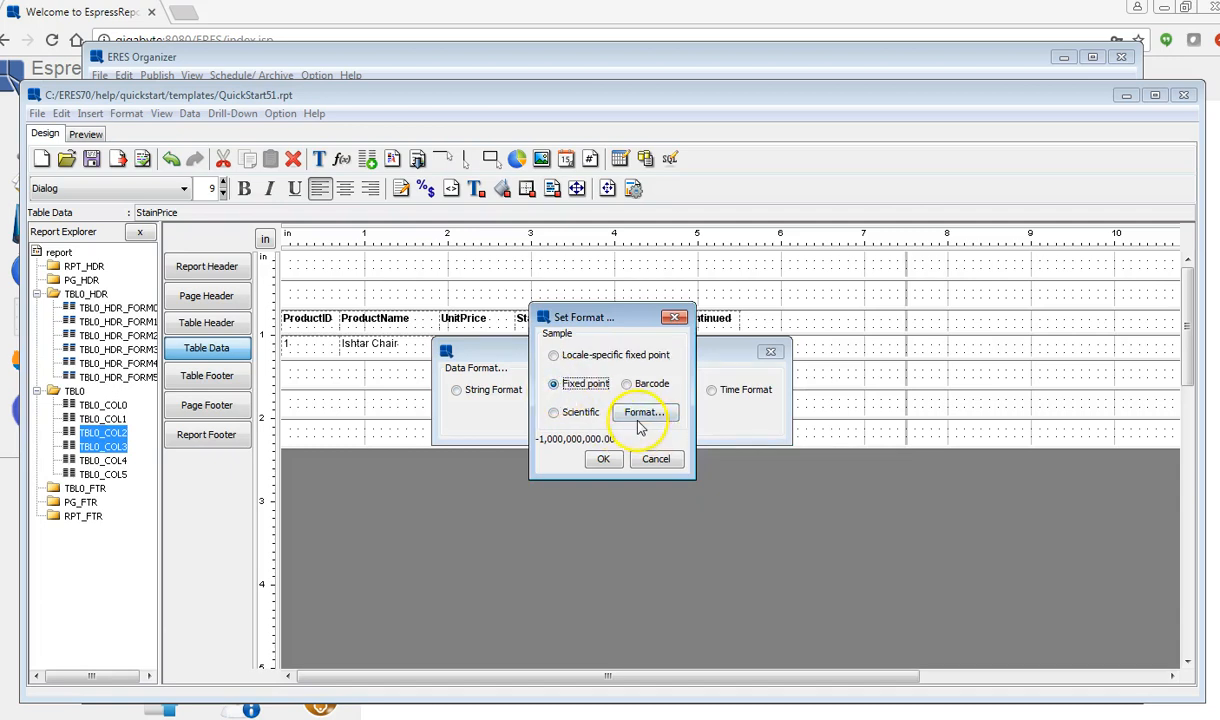
click(607, 459)
Set the units symbol of the fixed point format to $ and apply it to both price columns.
click(640, 413)
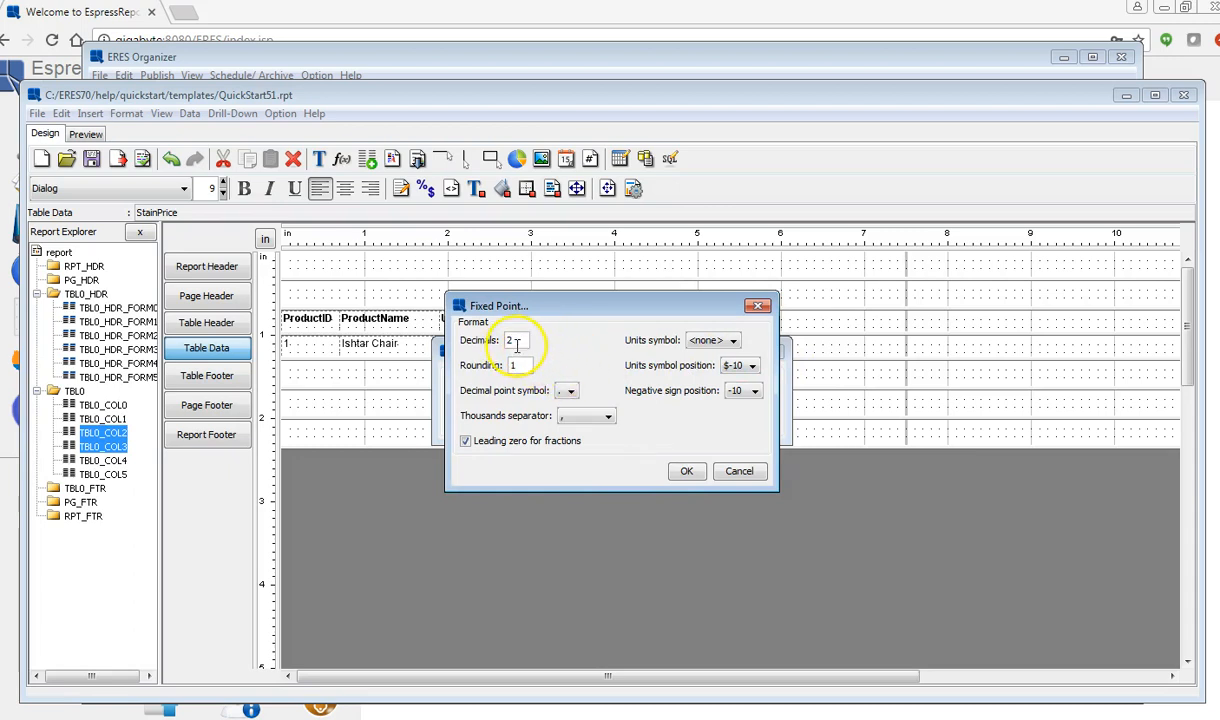
click(703, 341)
click(703, 371)
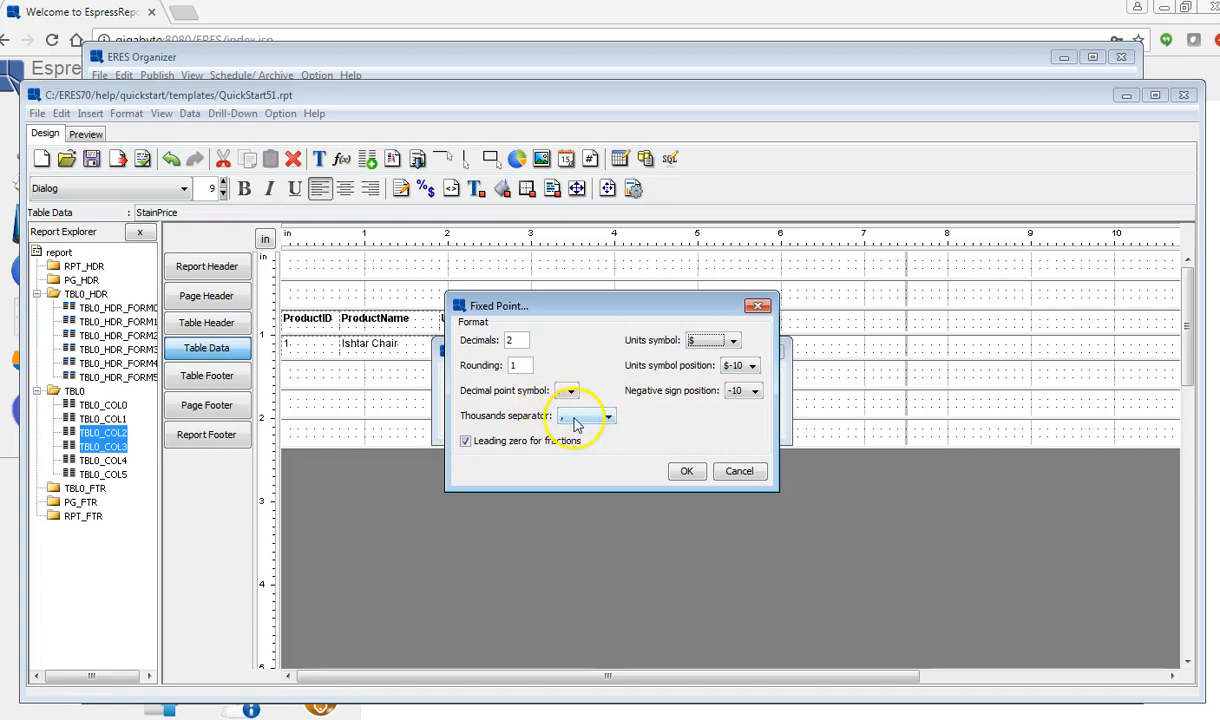
click(686, 470)
click(606, 460)
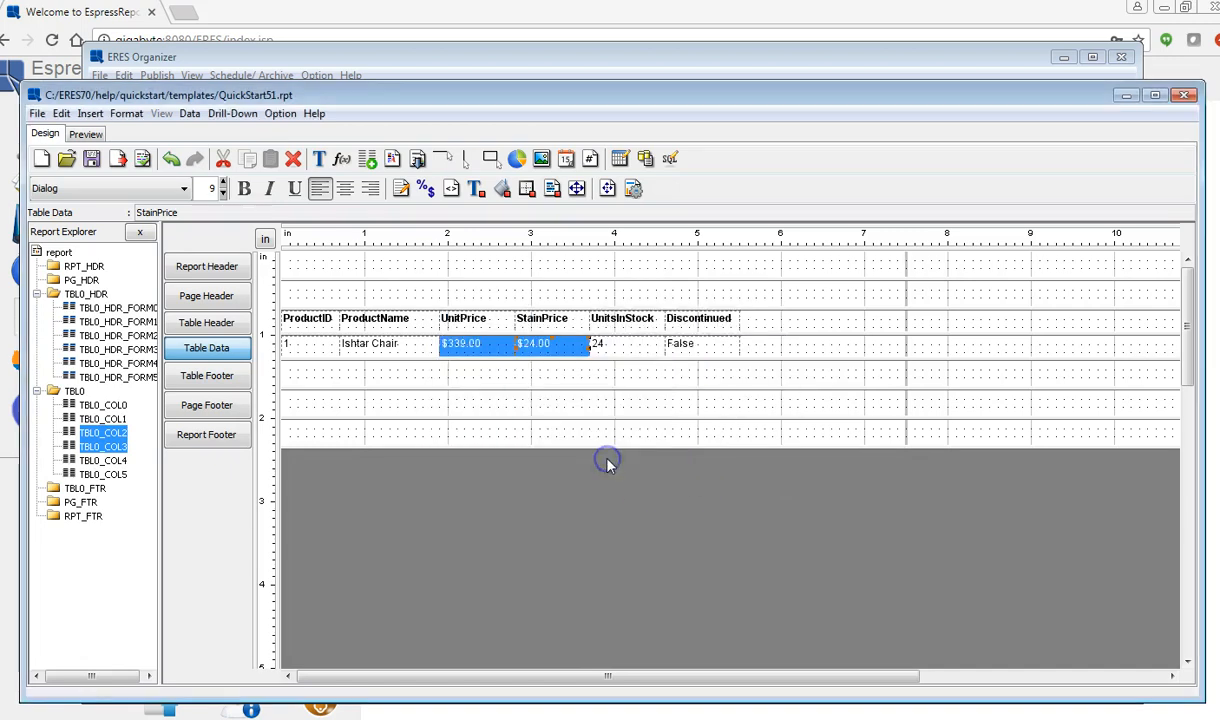
click(574, 372)
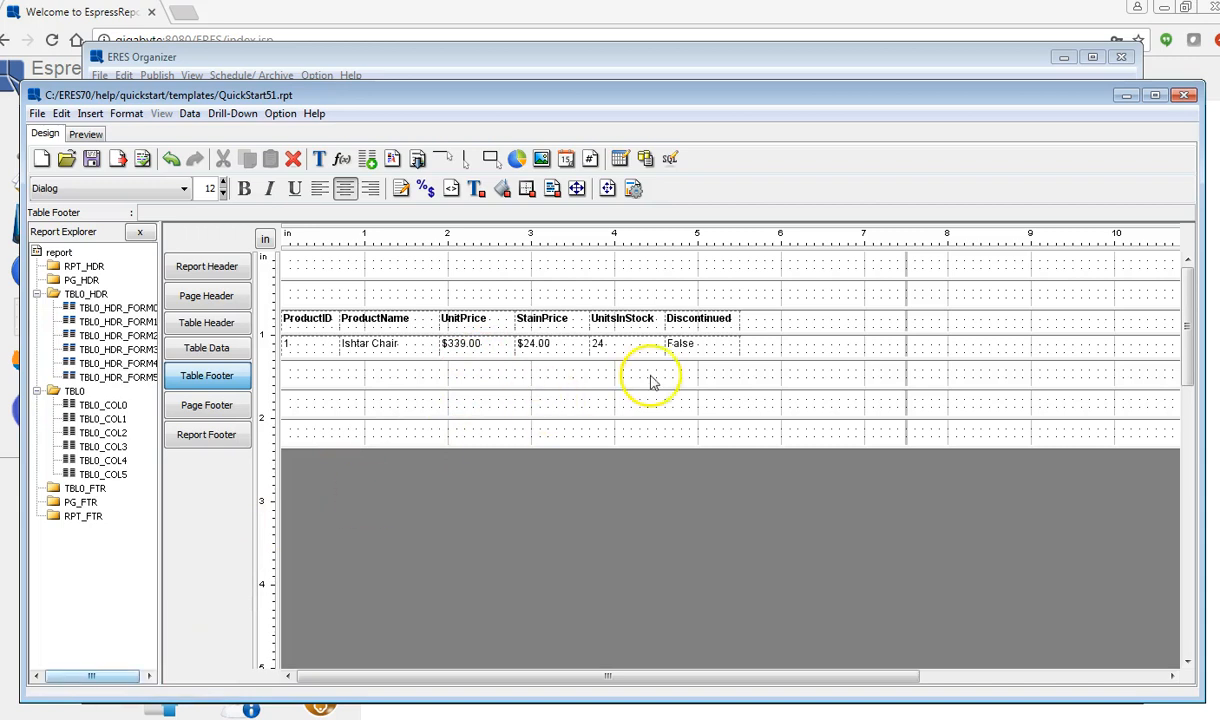
Set the logical format of the Discontinued table data cell to Yes/No.
click(720, 350)
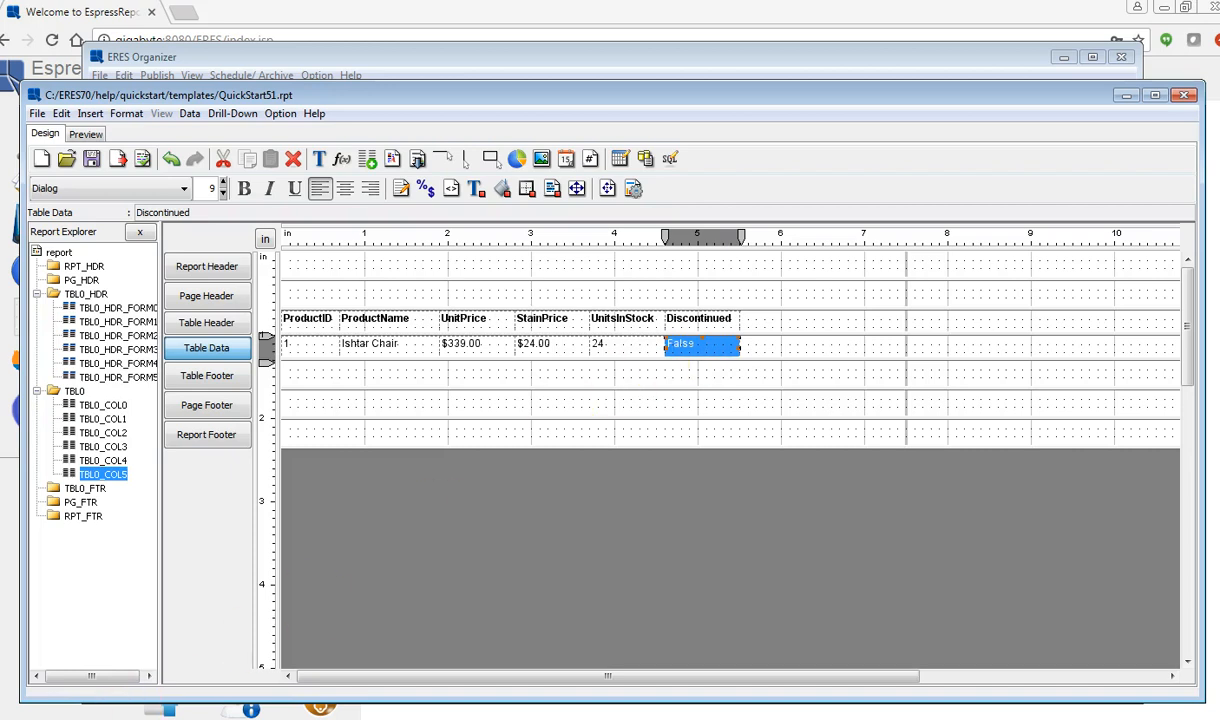
click(425, 189)
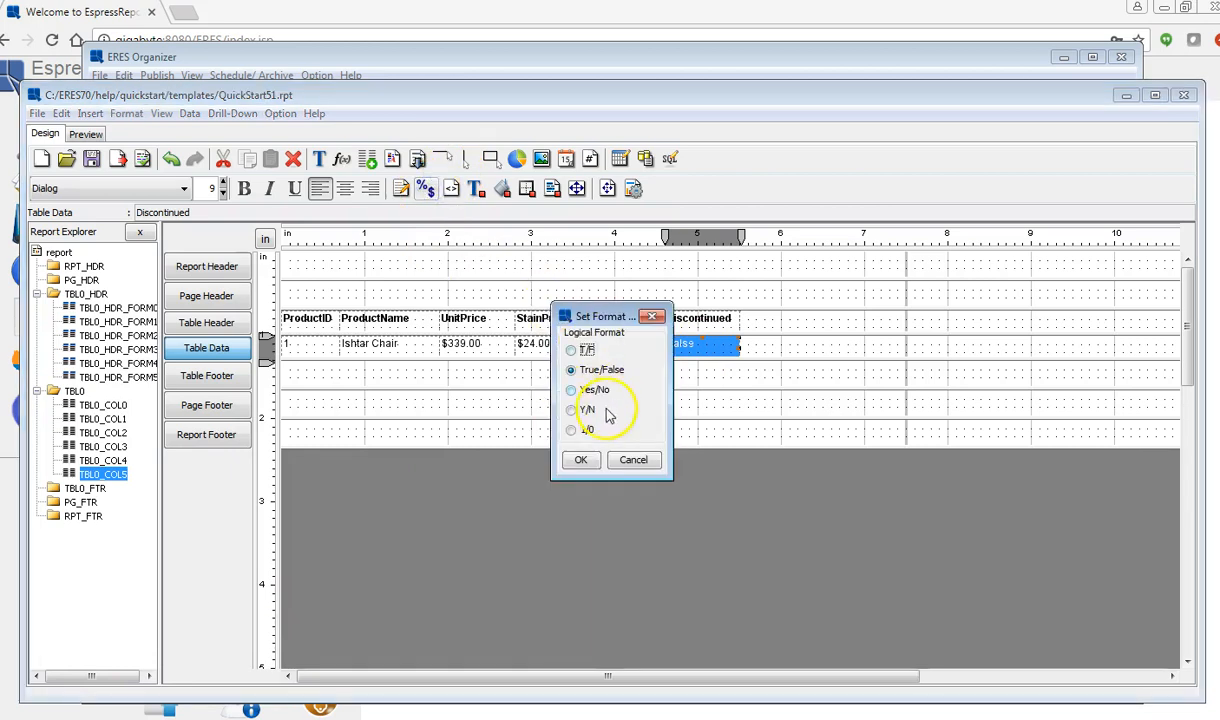
click(571, 390)
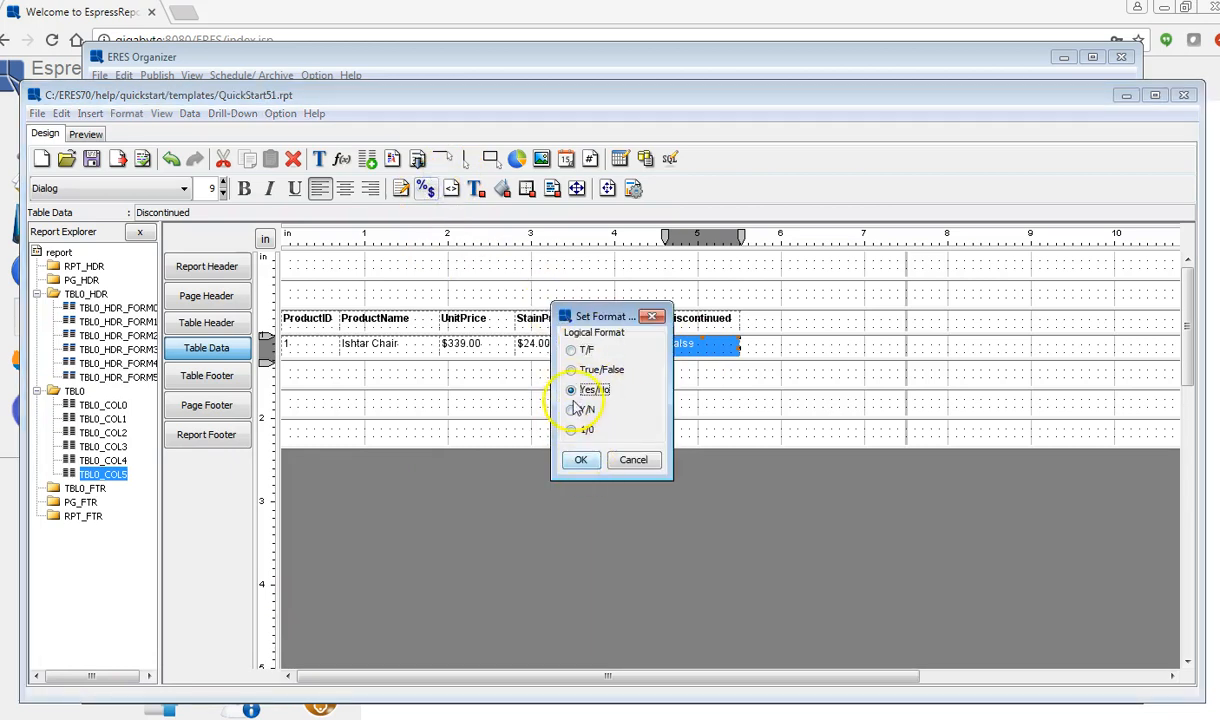
click(584, 460)
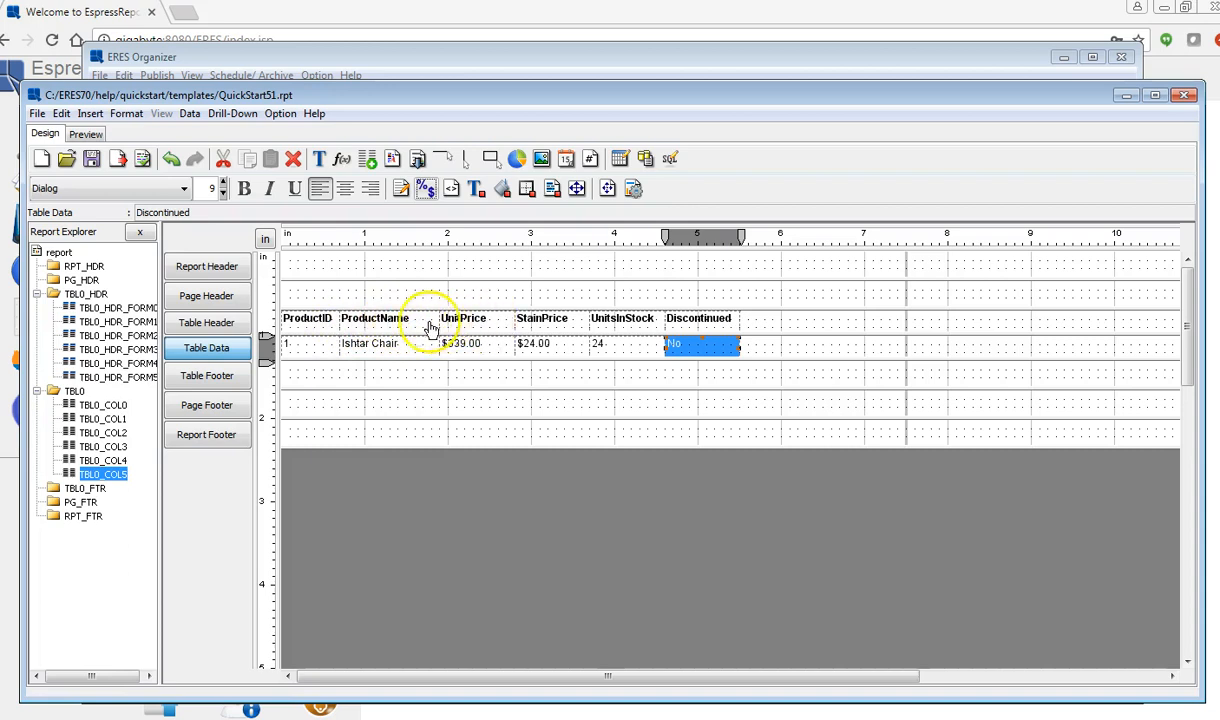
Change the ProductID column's header text to "Product ID".
click(318, 325)
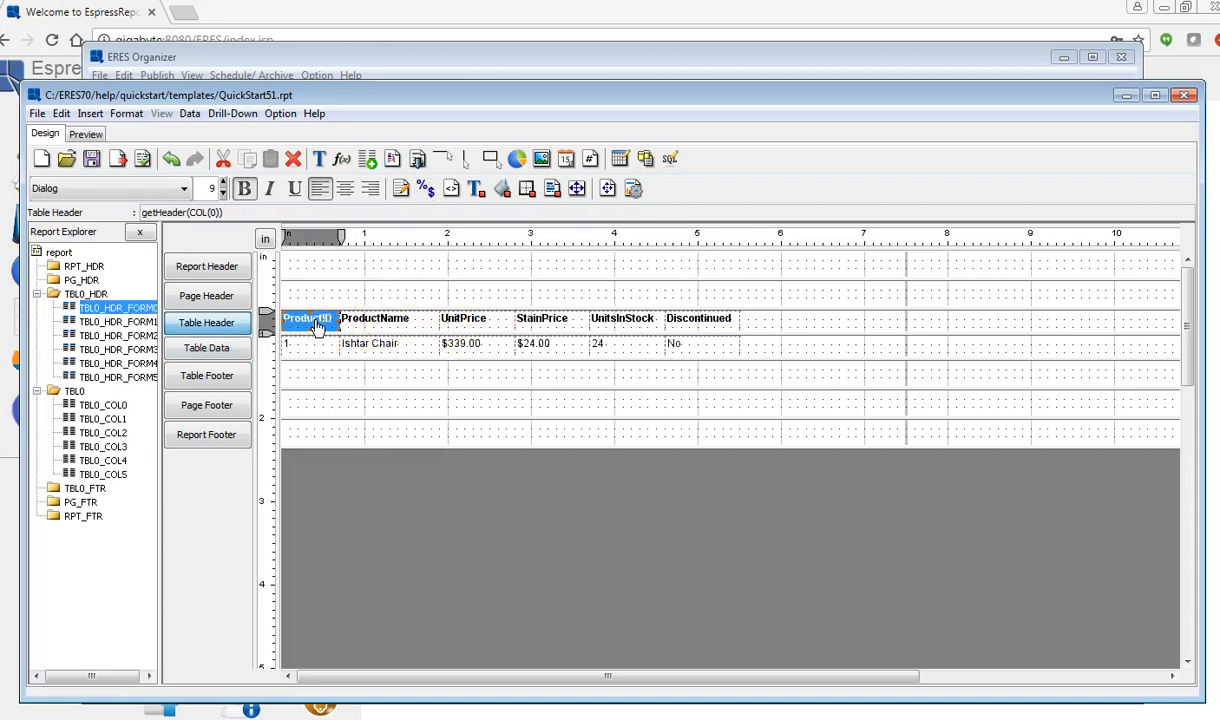
click(313, 323)
double_click(313, 325)
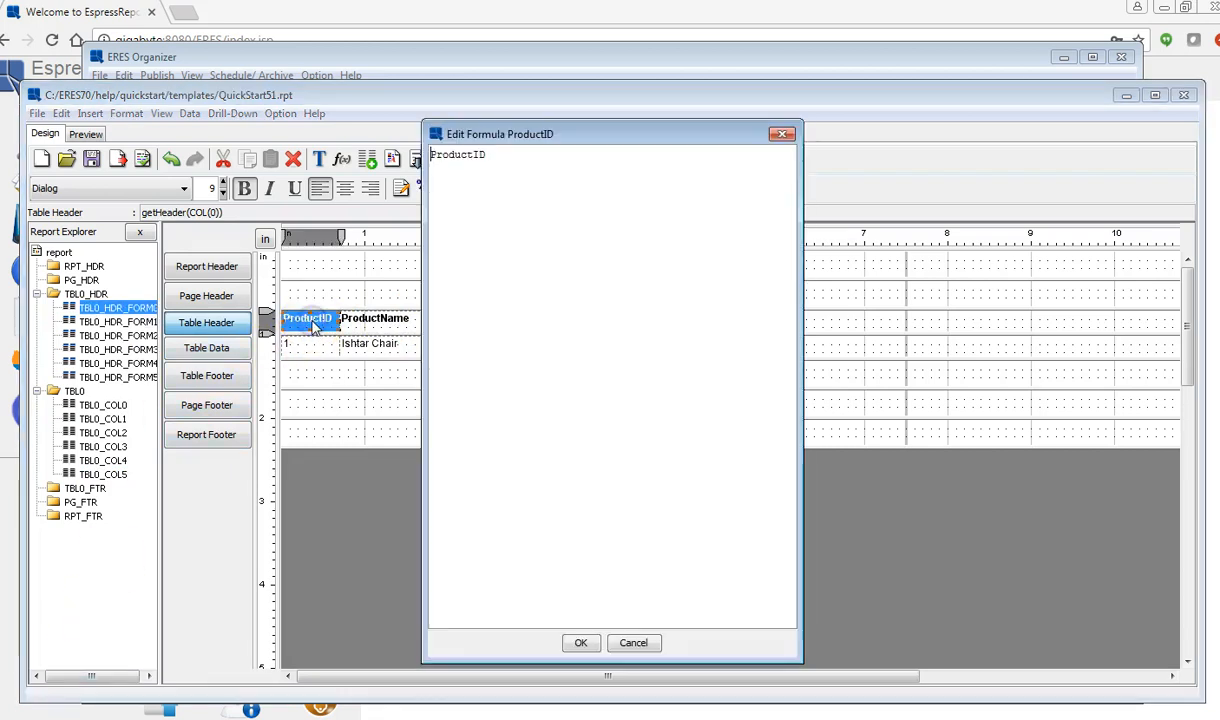
click(474, 157)
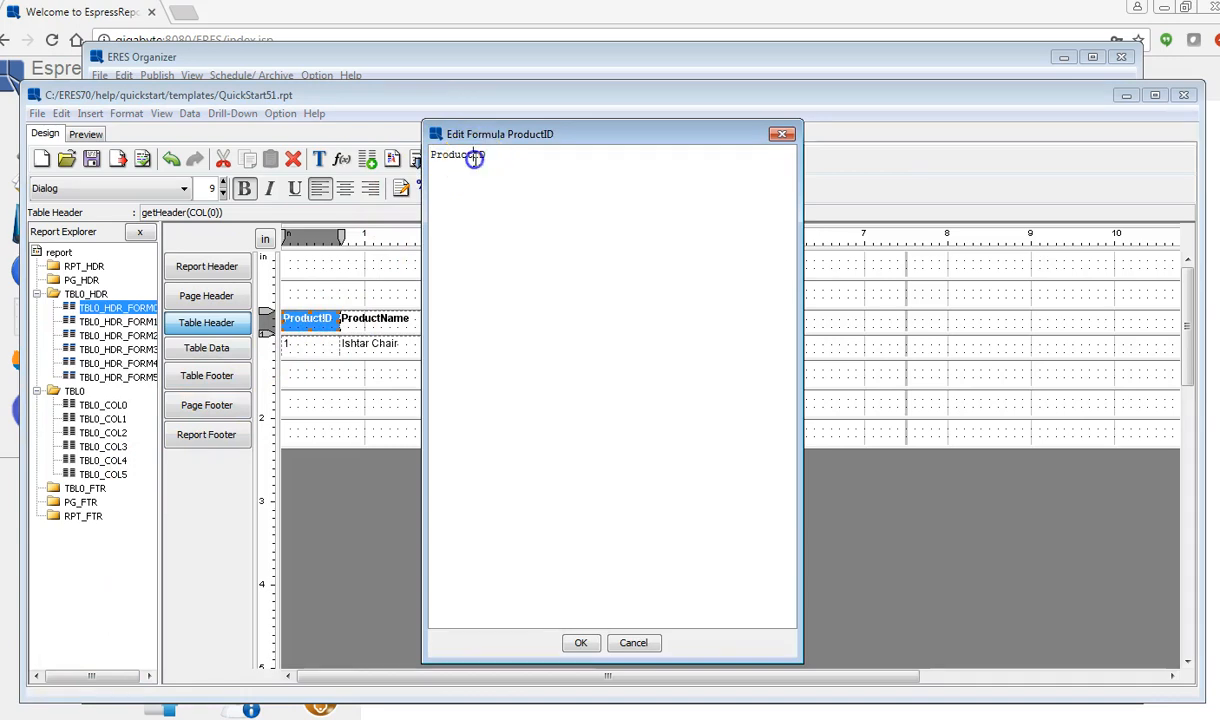
click(580, 643)
Change the ProductName column's header text to "Product Name".
double_click(370, 320)
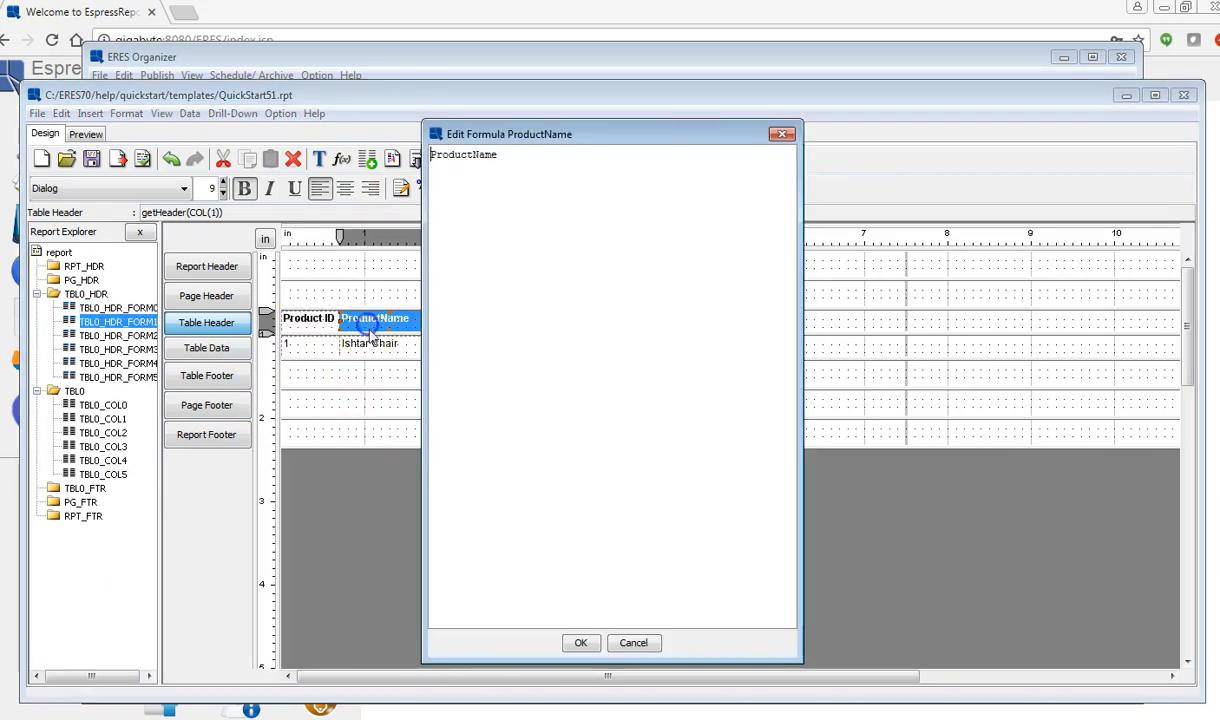
click(474, 158)
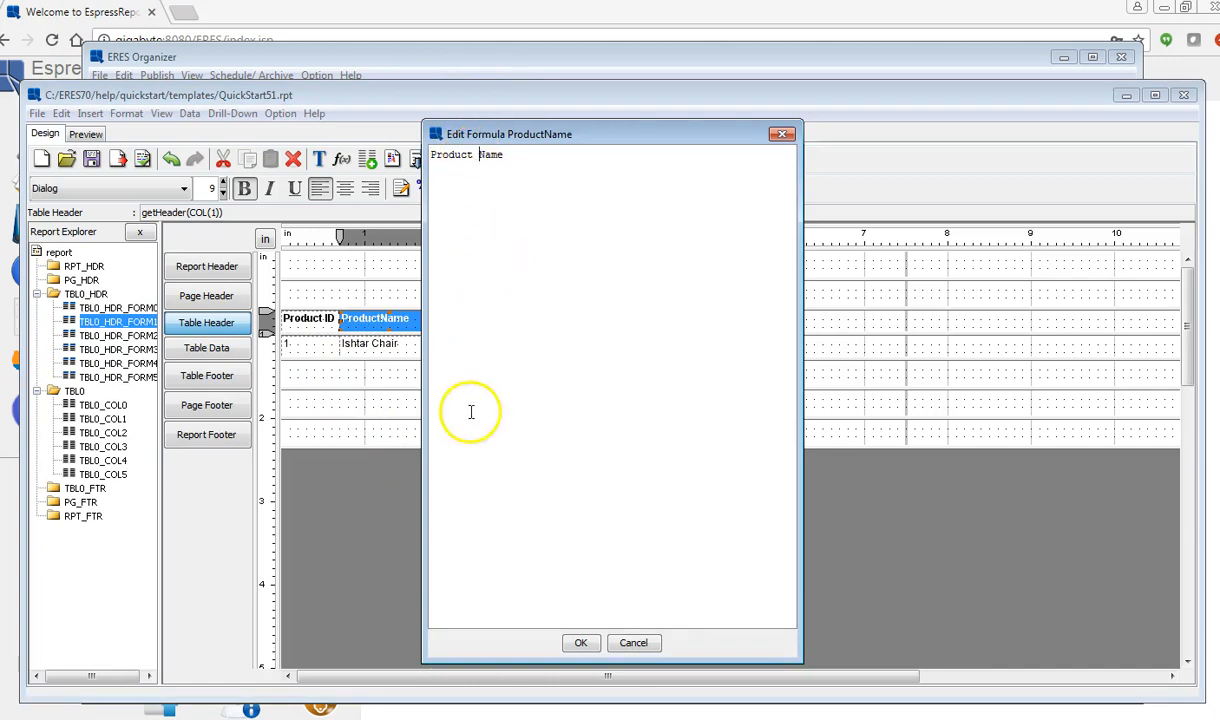
click(580, 643)
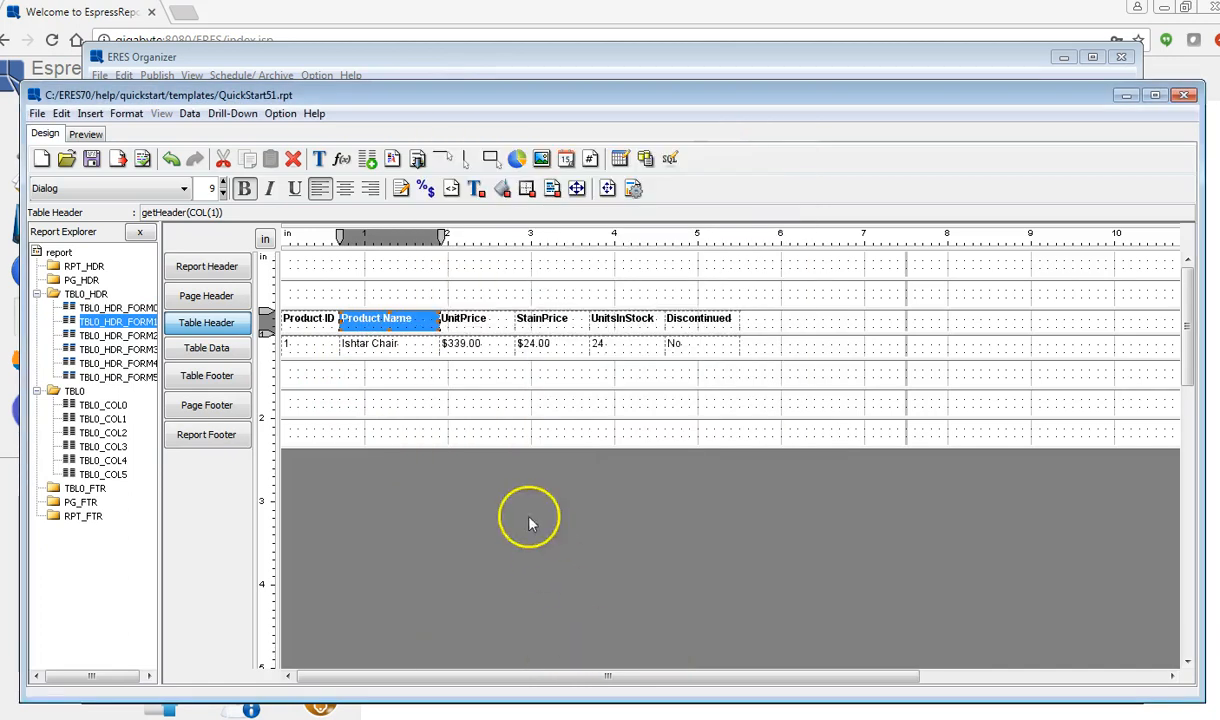
Change the UnitPrice column's header text to "Unit Price".
click(474, 325)
double_click(474, 325)
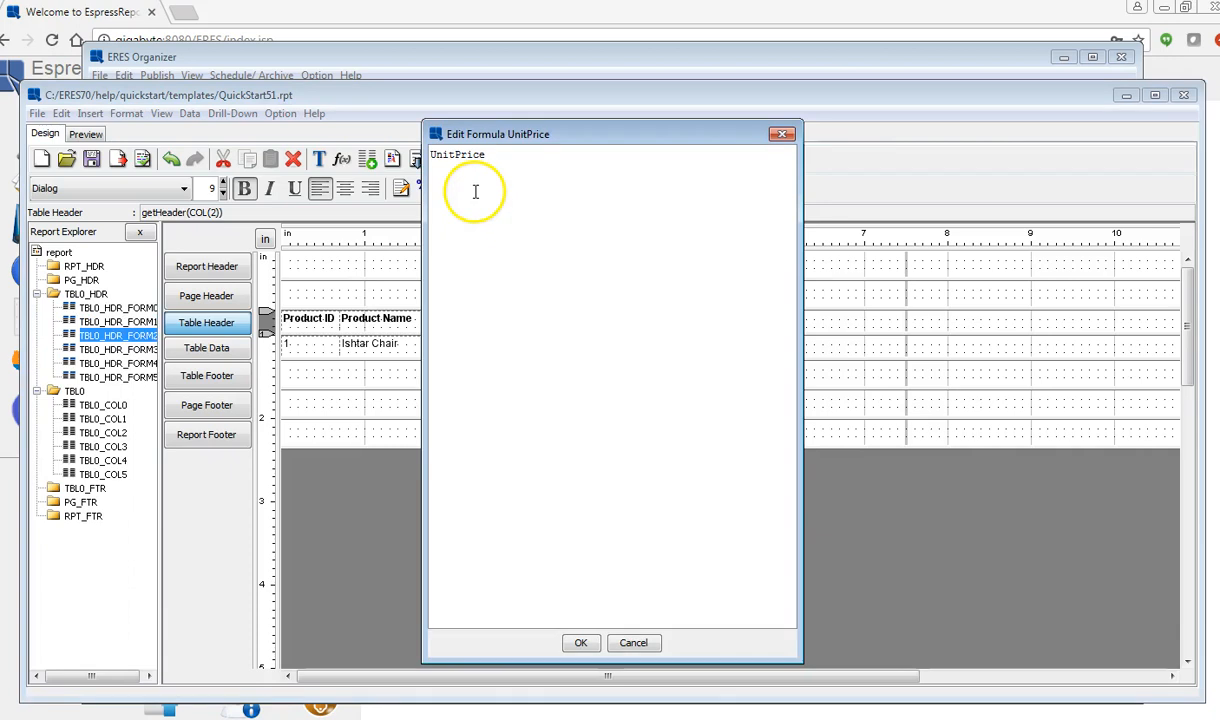
click(455, 157)
click(575, 642)
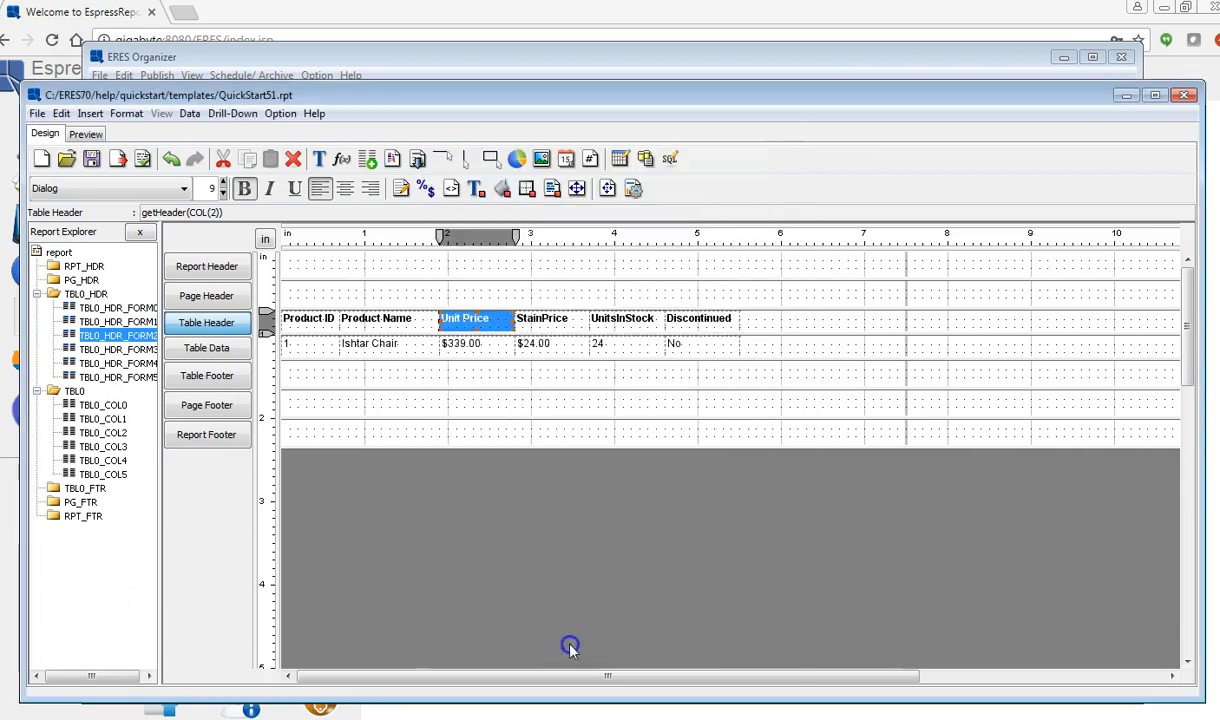
Change the StainPrice column's header text to "Stain Price".
double_click(546, 325)
click(460, 157)
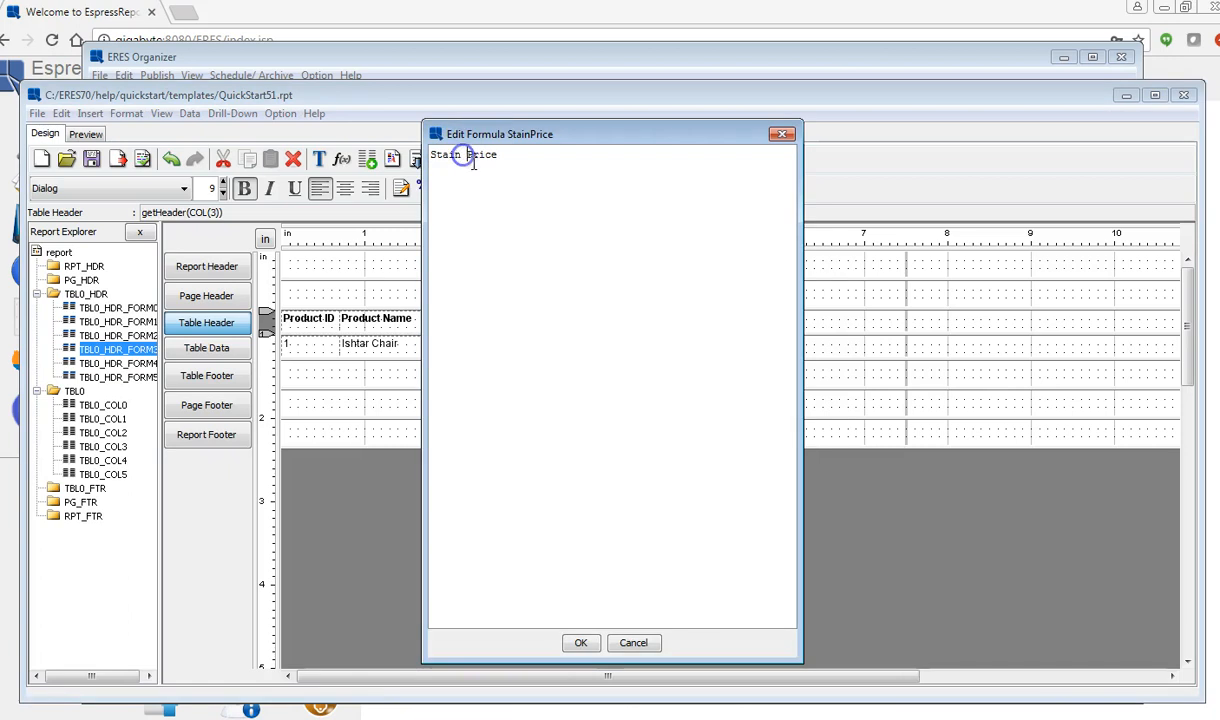
click(580, 643)
Change the UnitsInStock column's header text to "Units In Stock".
double_click(622, 325)
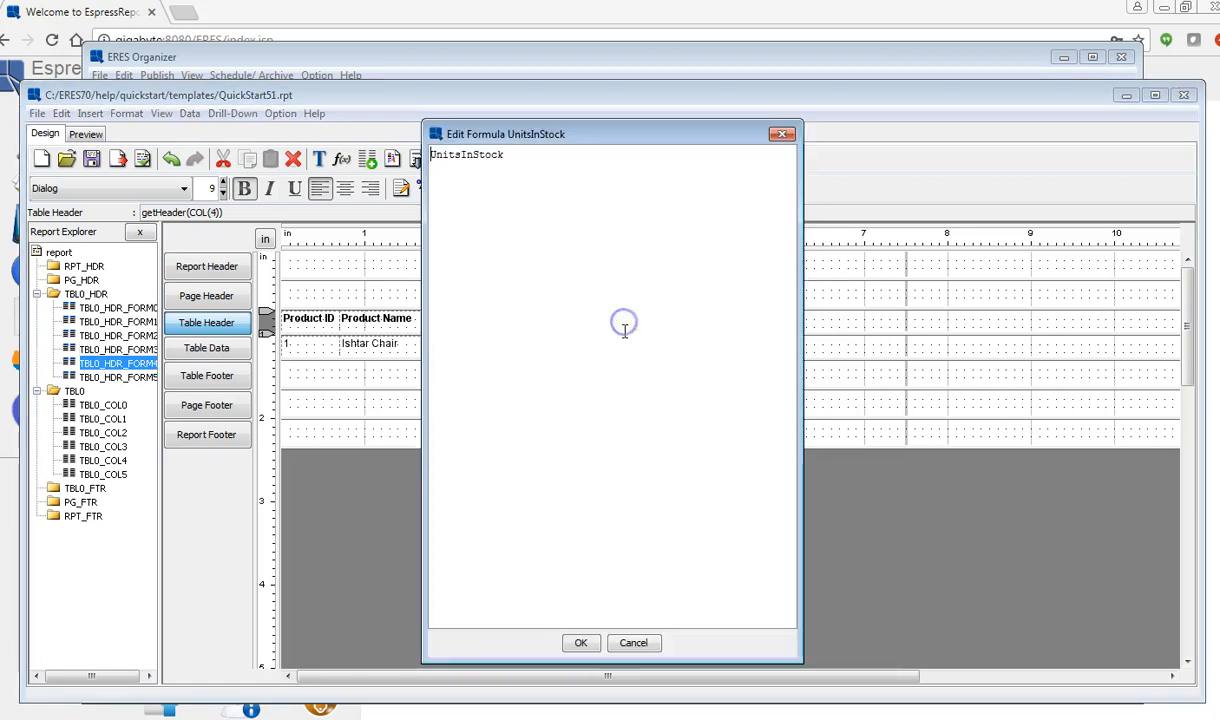
click(461, 157)
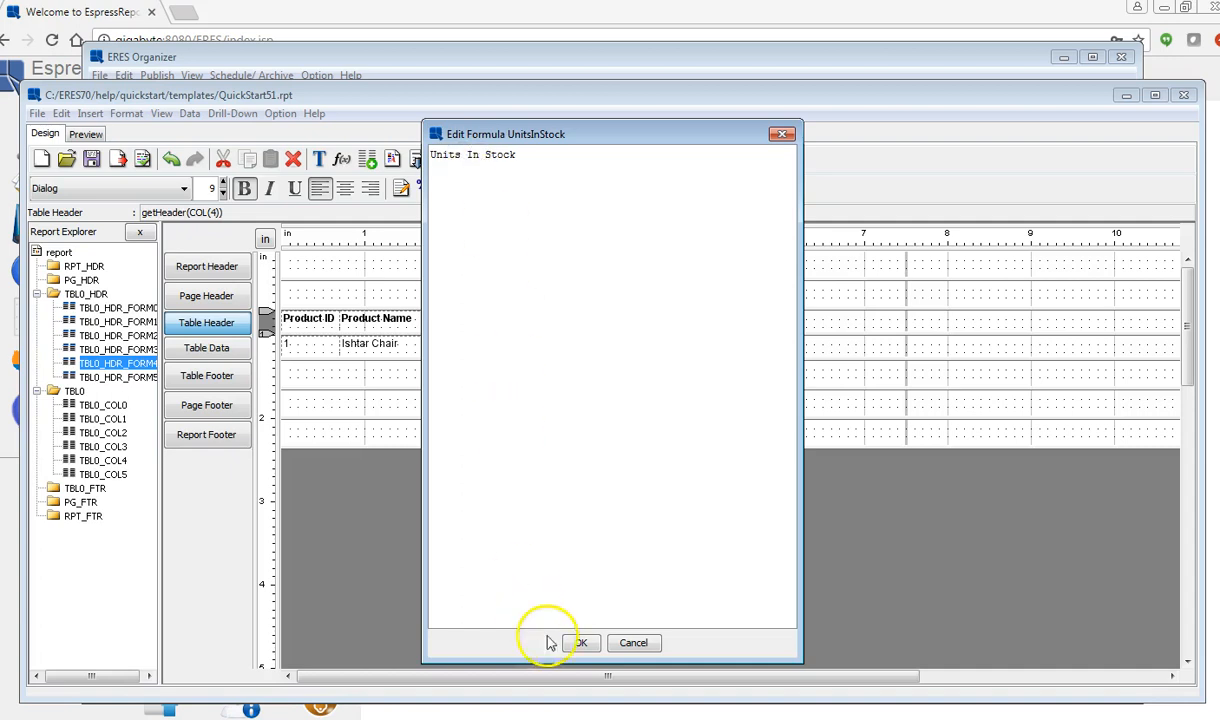
click(579, 643)
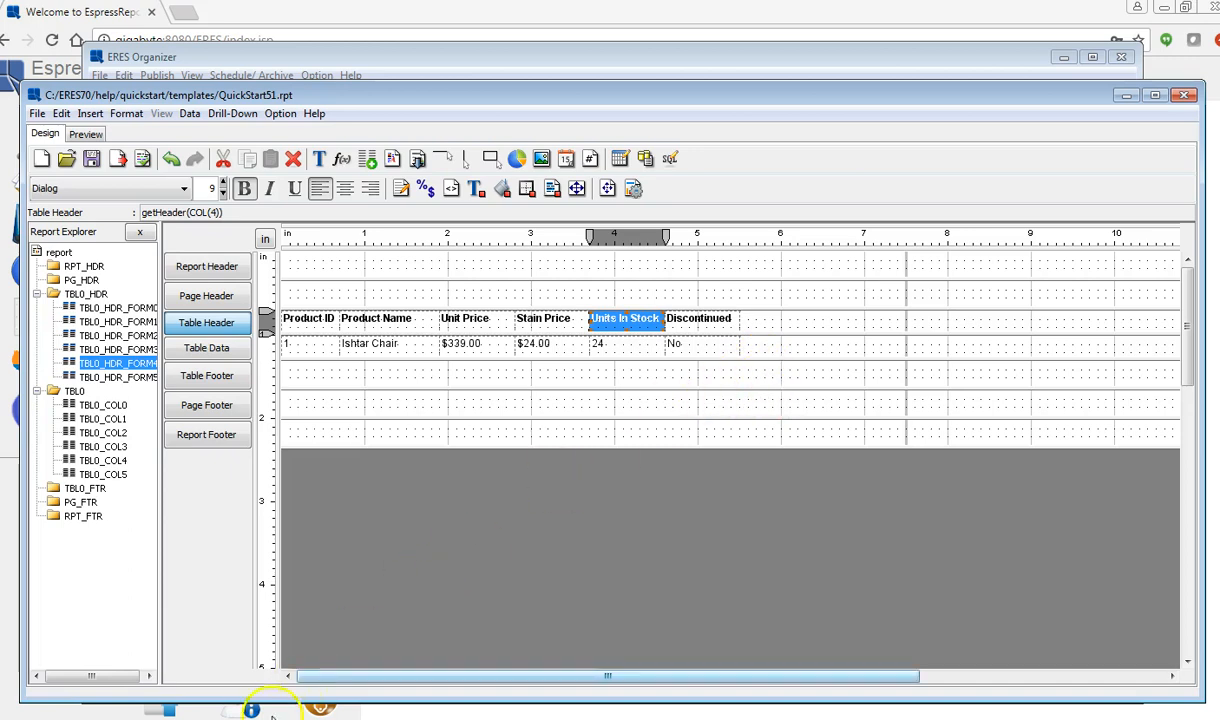
Examine which table header cells the TBL0_HDR entries in the Report Explorer correspond to, and close the explorer.
click(110, 309)
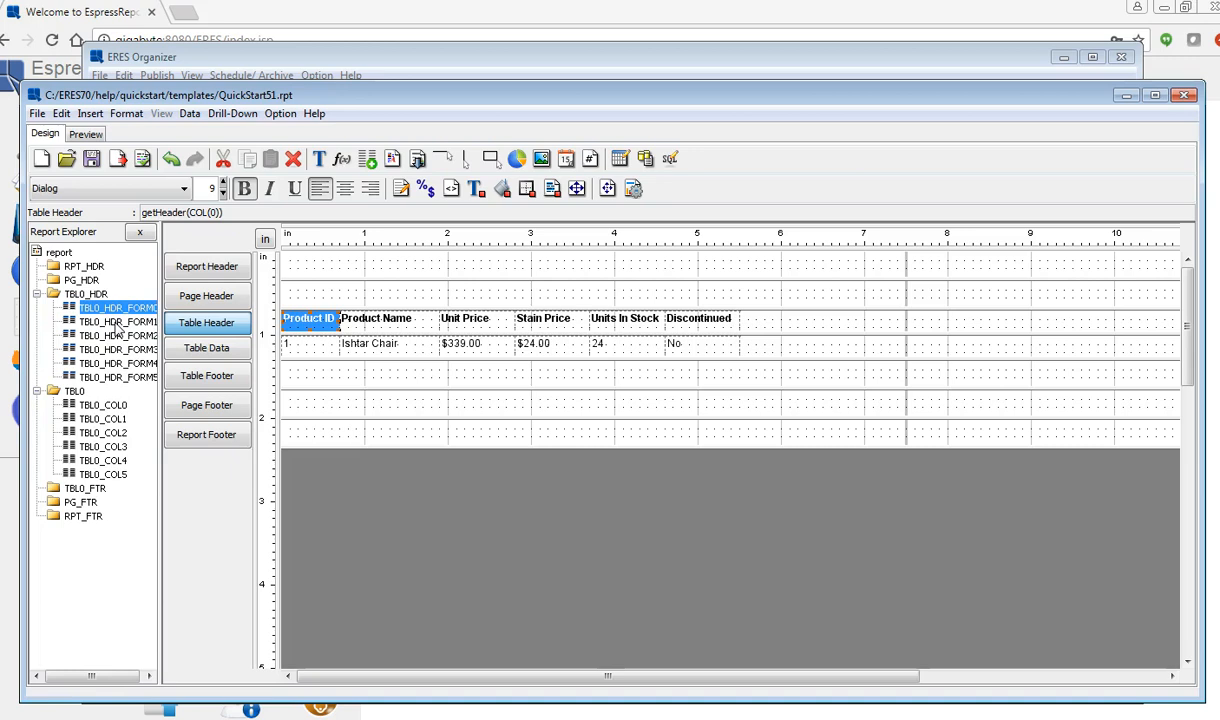
click(116, 323)
click(120, 338)
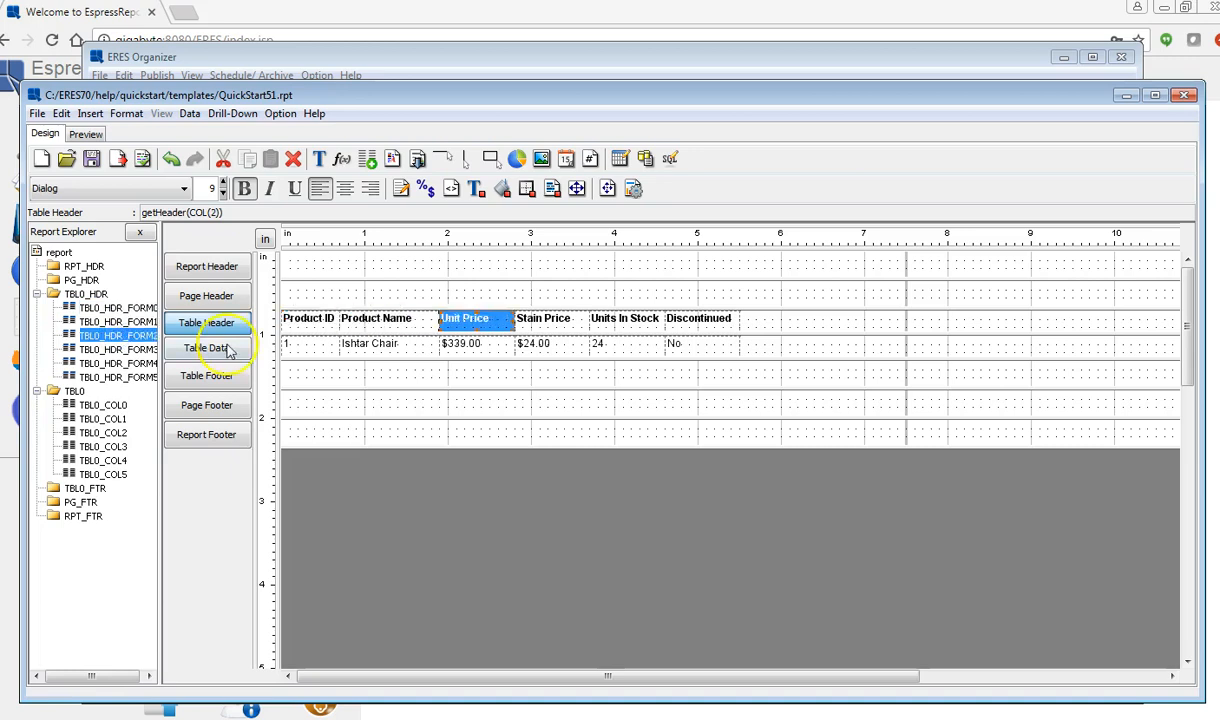
click(90, 295)
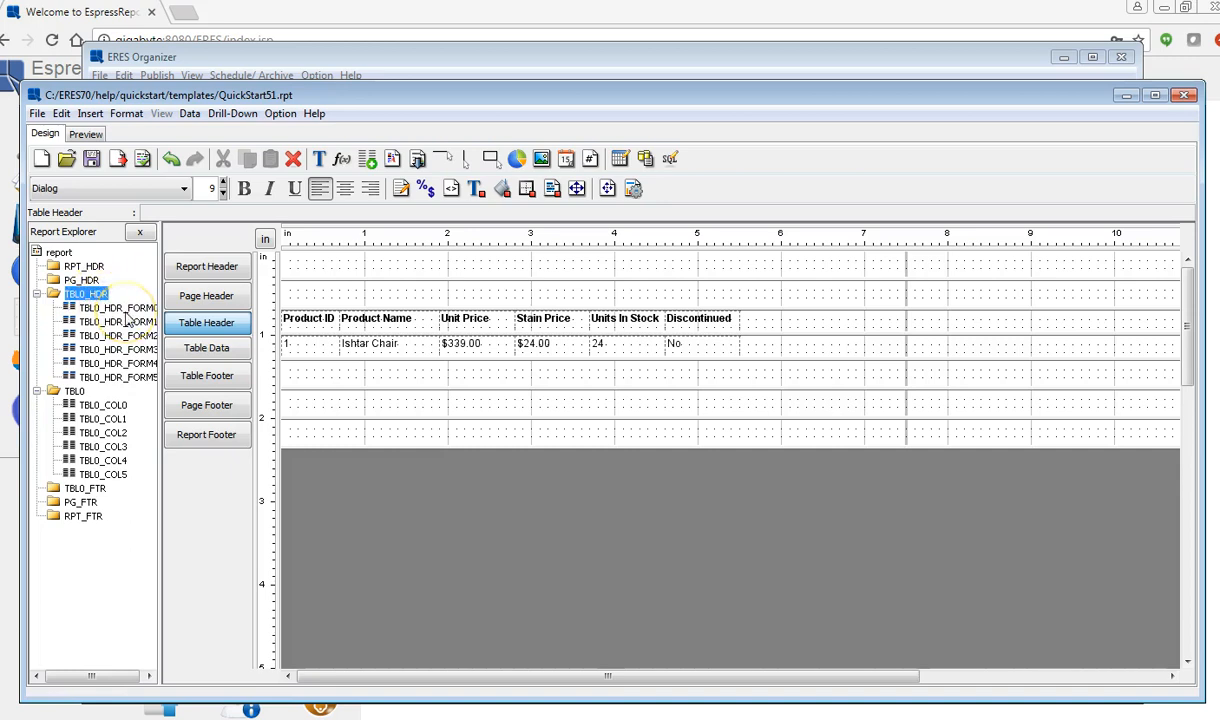
click(122, 309)
click(125, 322)
click(130, 336)
click(140, 349)
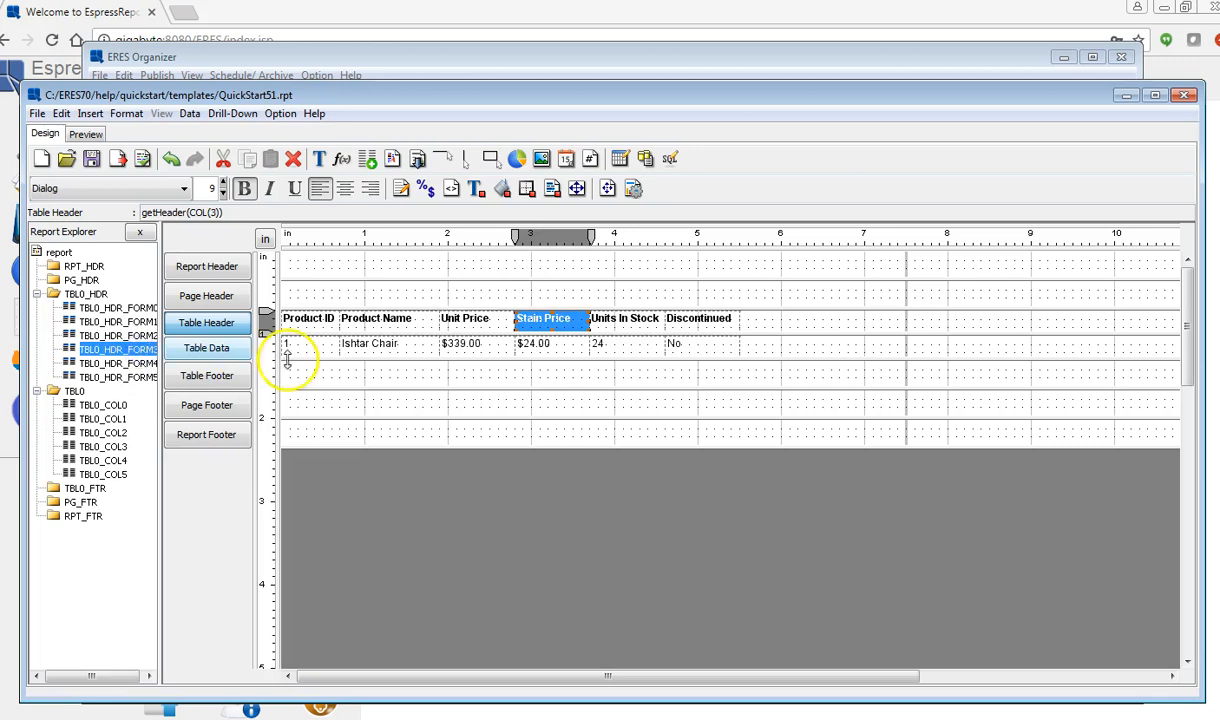
click(145, 364)
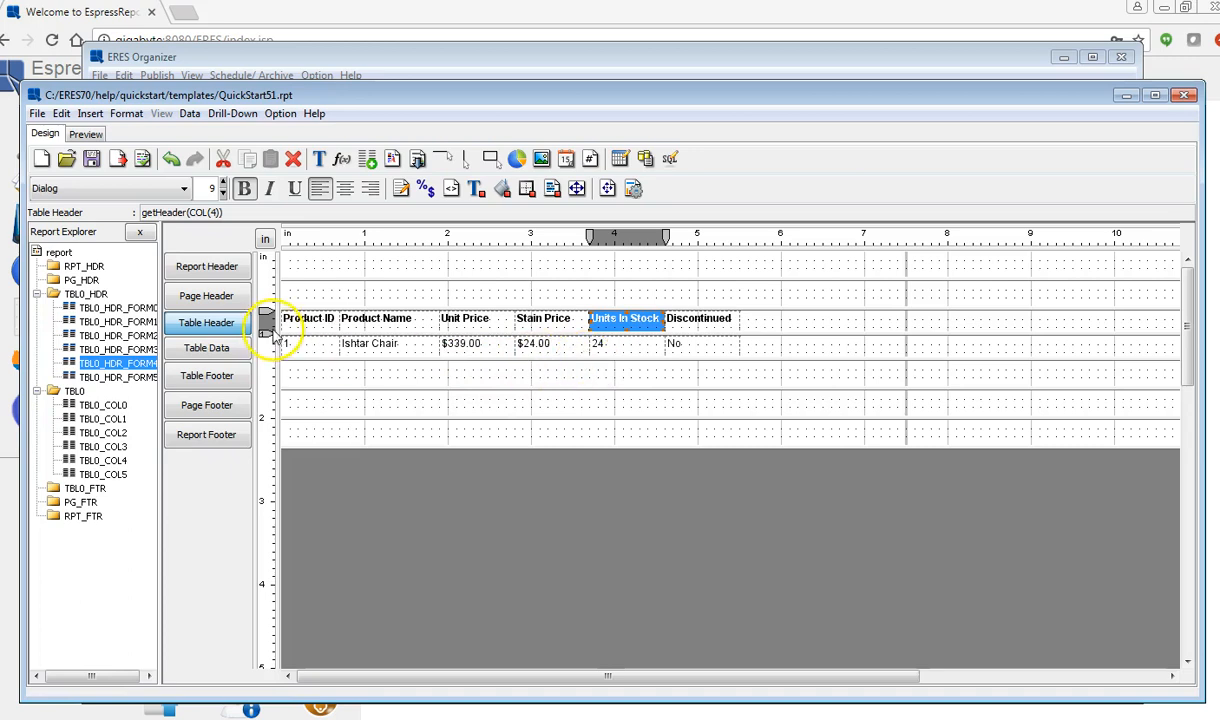
click(139, 231)
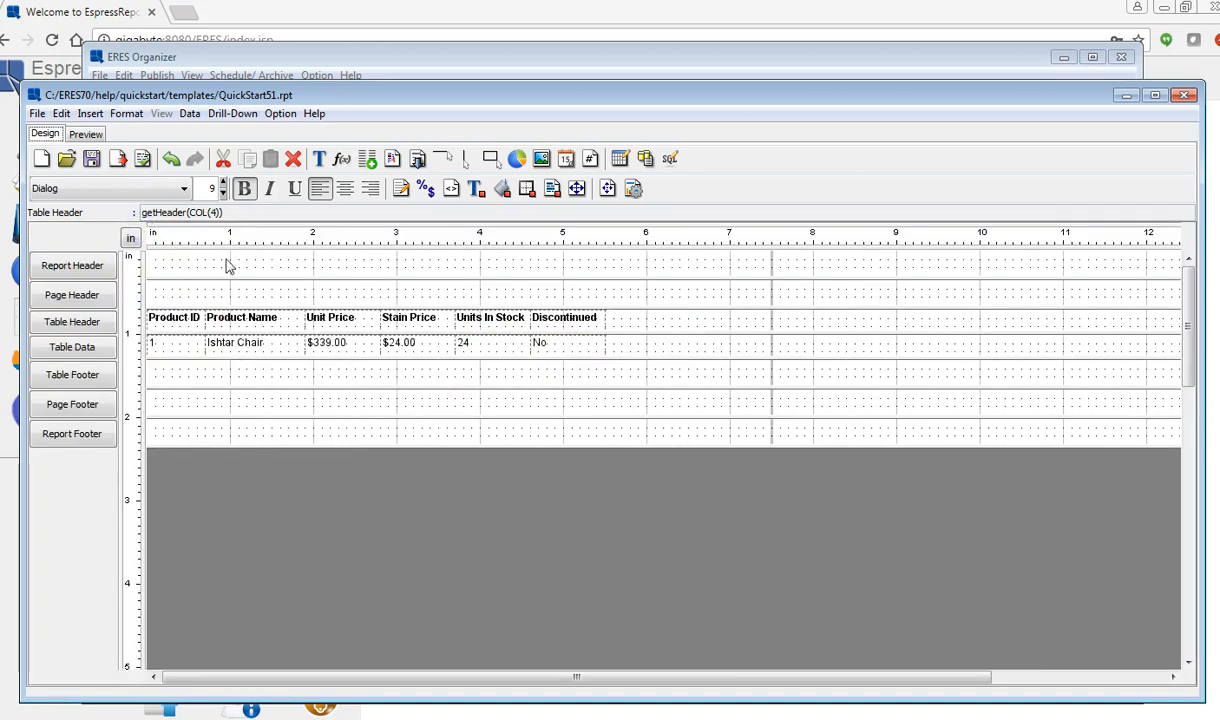
Preview the report with live data to check the formats and column headers, and return to the design view.
click(88, 134)
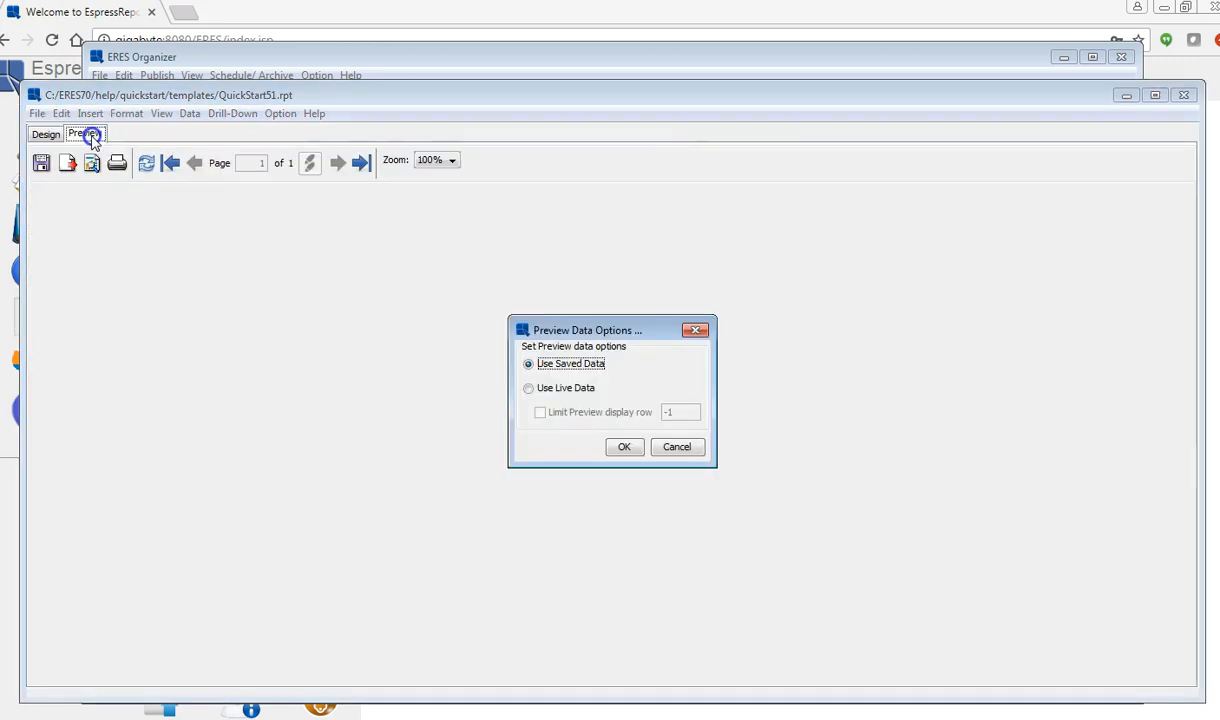
click(528, 388)
click(624, 447)
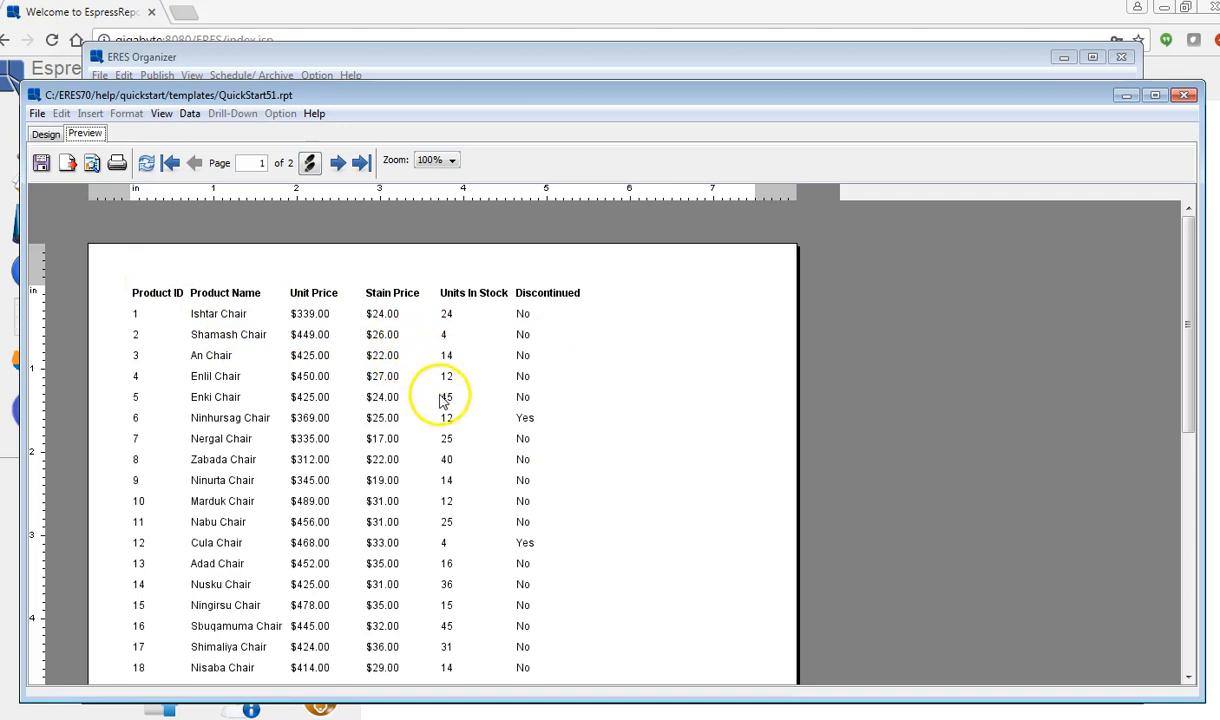
click(45, 134)
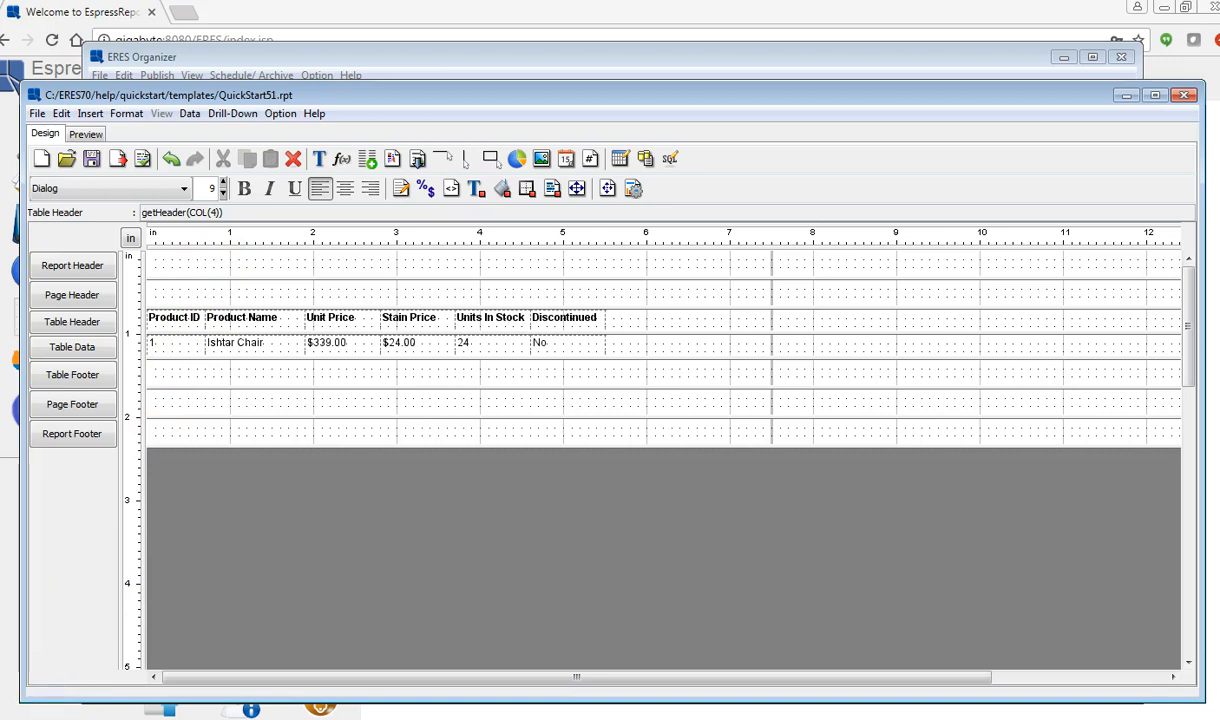
Enable dual colors for all the Table Data cells, alternating by a row index of 1.
click(72, 347)
drag(623, 348, 152, 352)
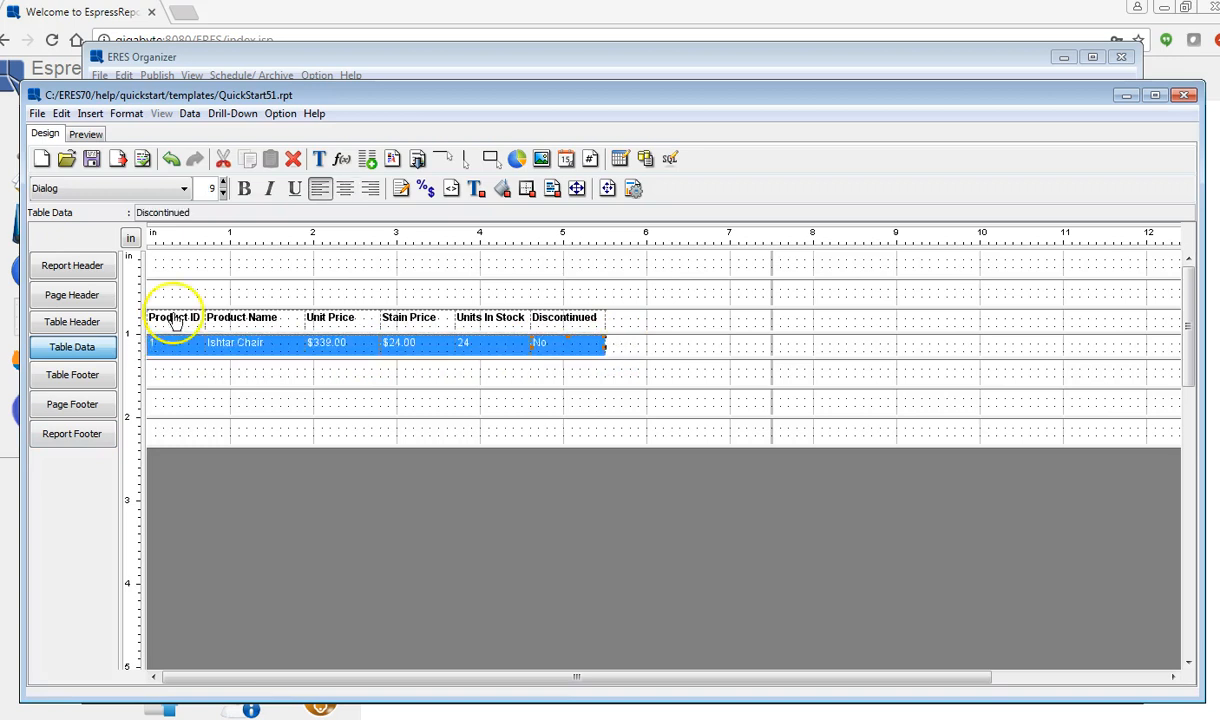
click(552, 190)
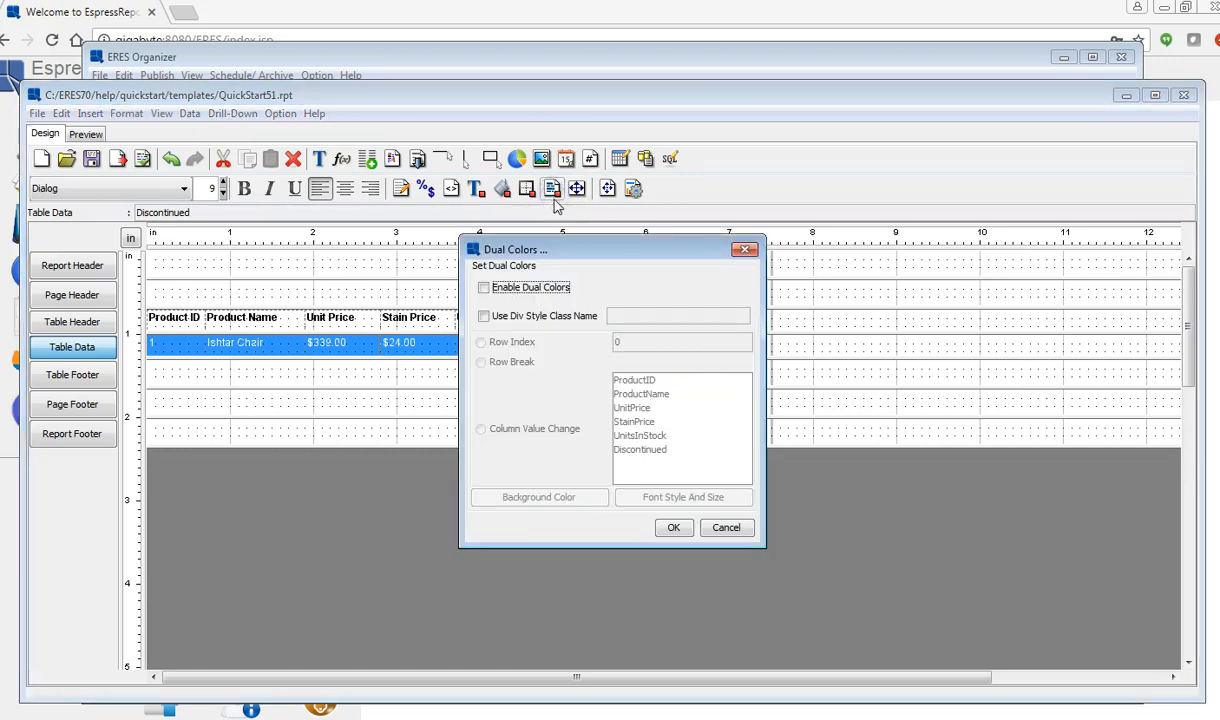
click(488, 288)
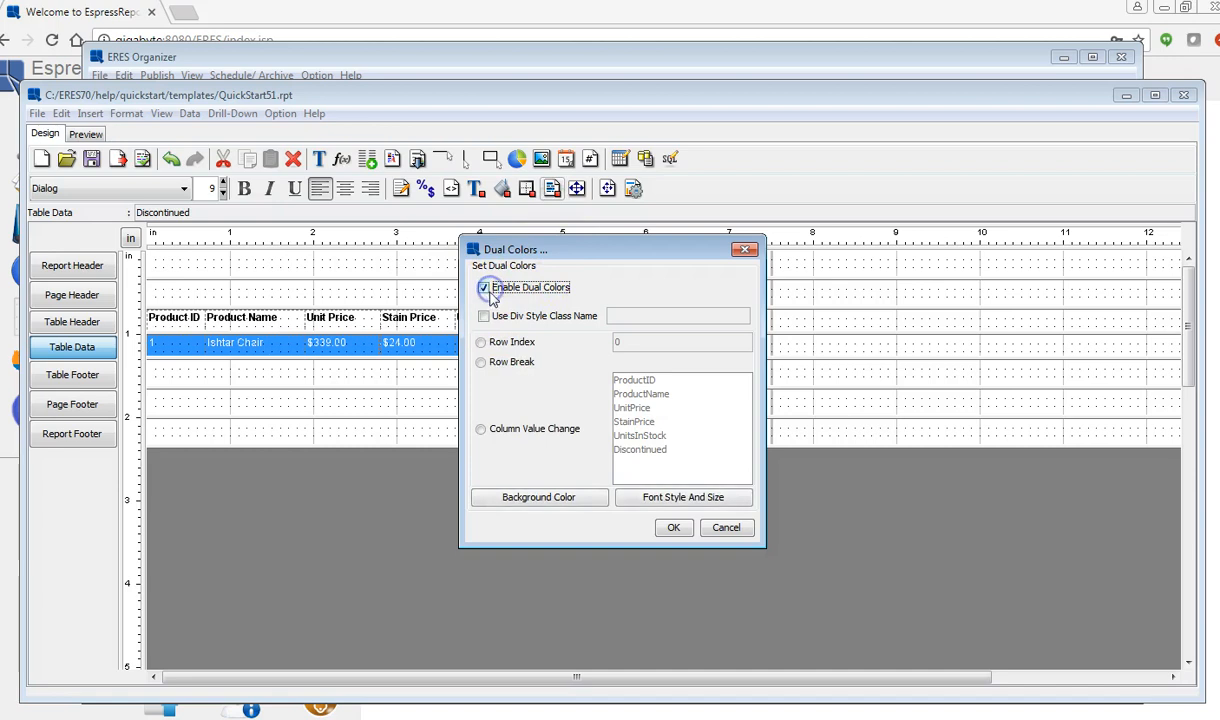
click(481, 343)
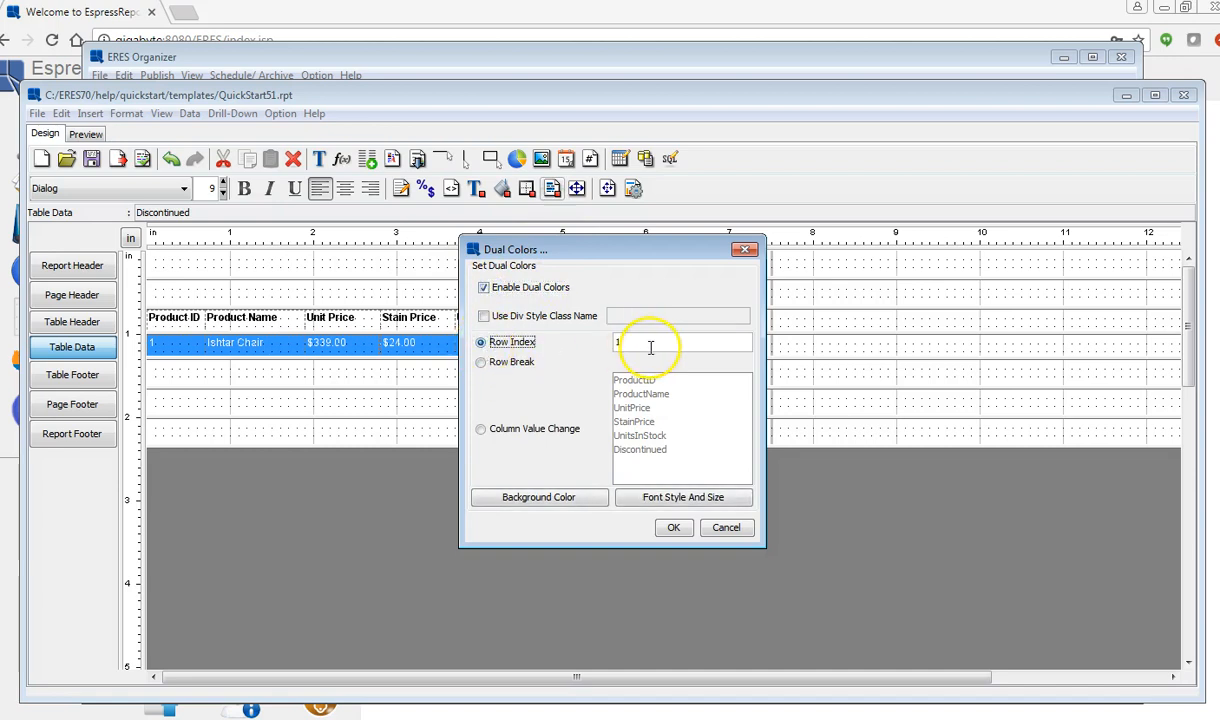
Set the background color of the alternating rows to the blue-violet swatch 6666ff.
click(566, 500)
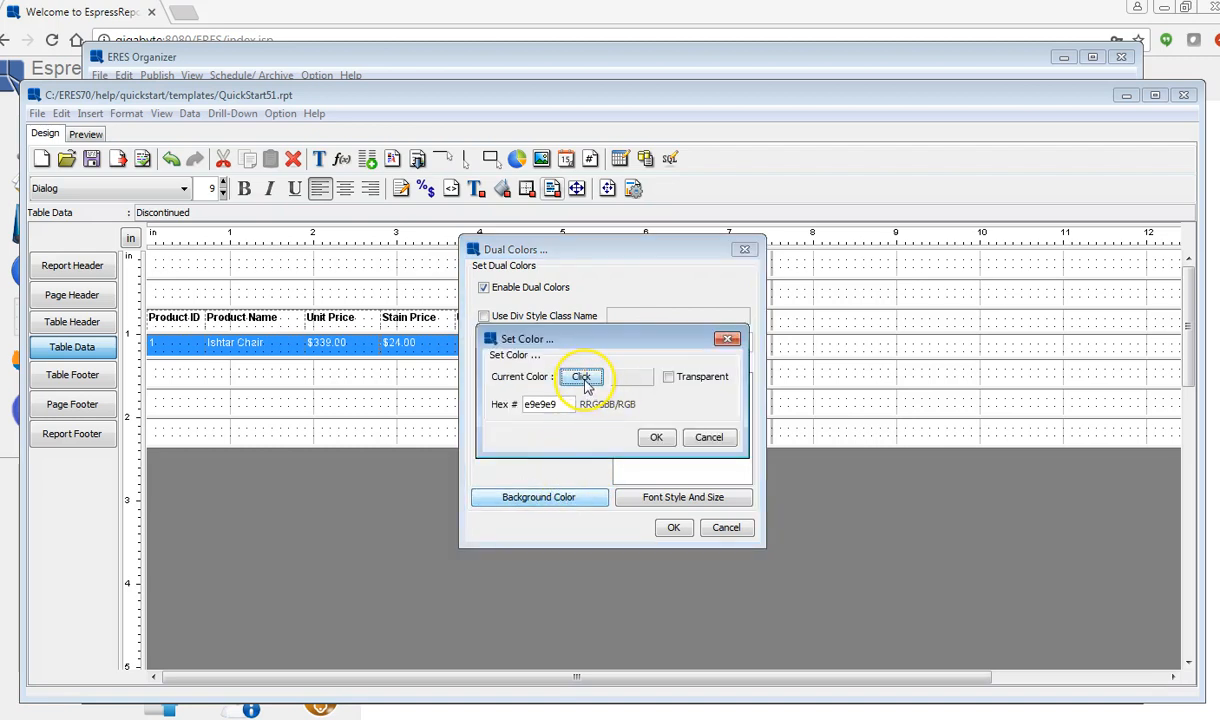
click(582, 378)
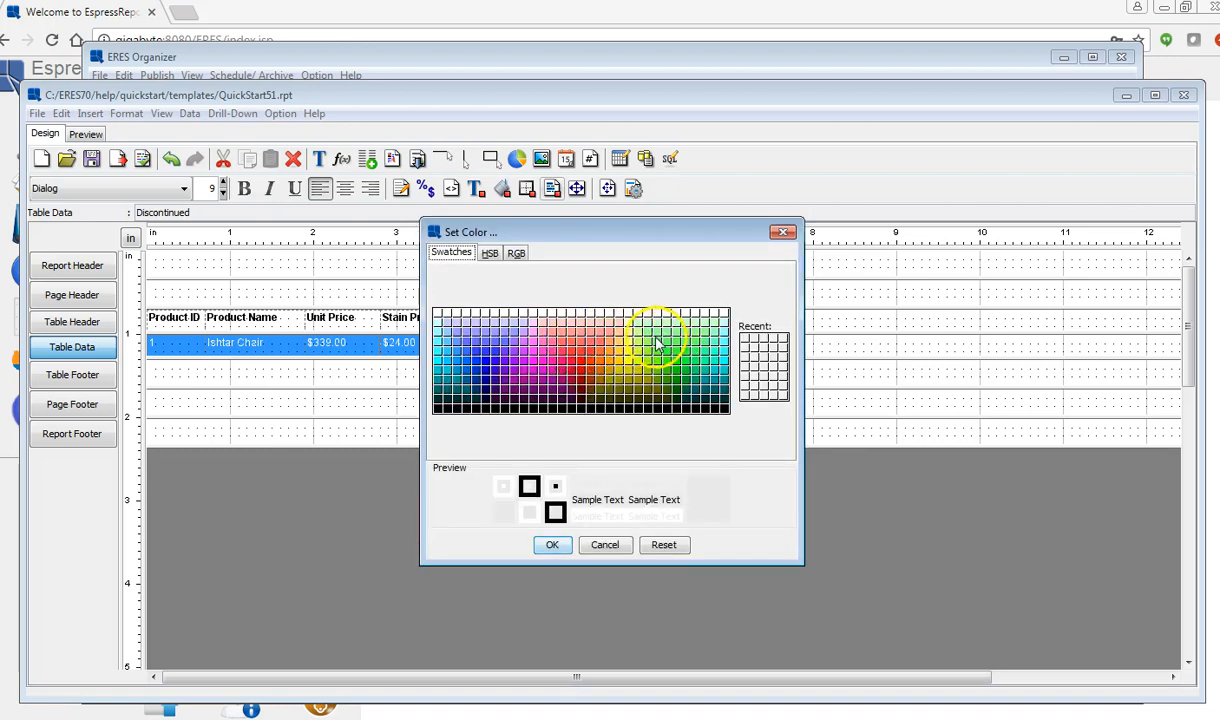
click(474, 346)
click(552, 547)
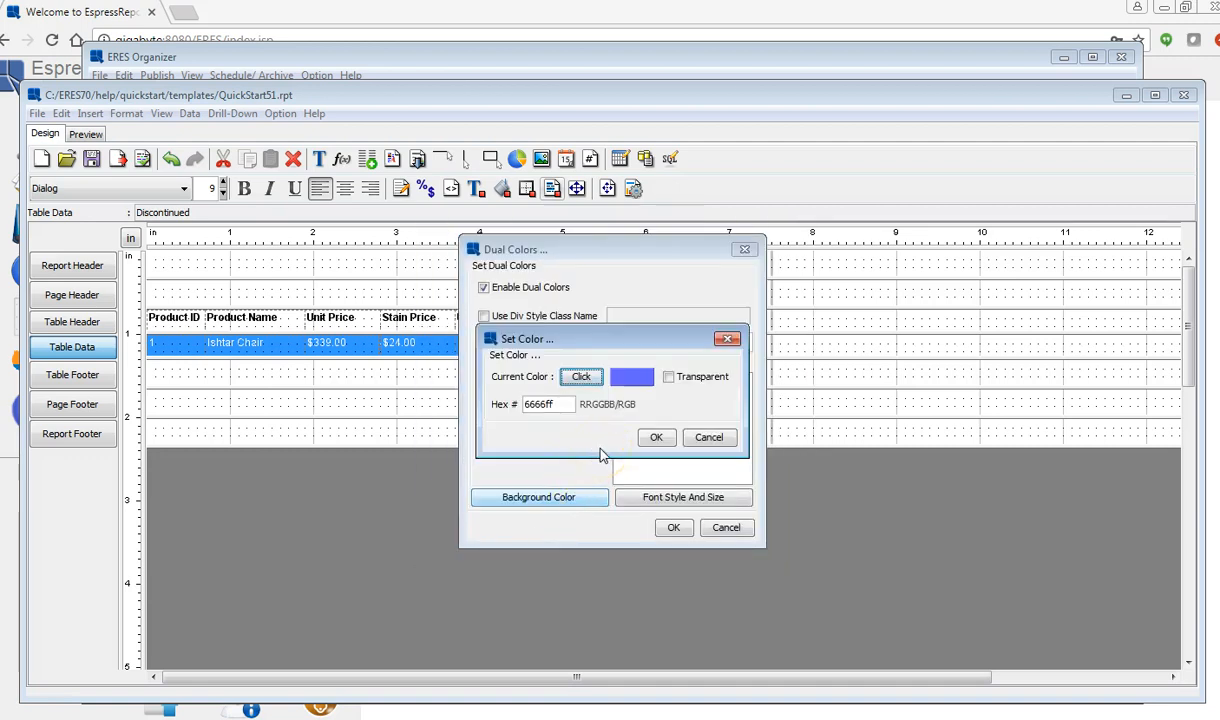
click(654, 437)
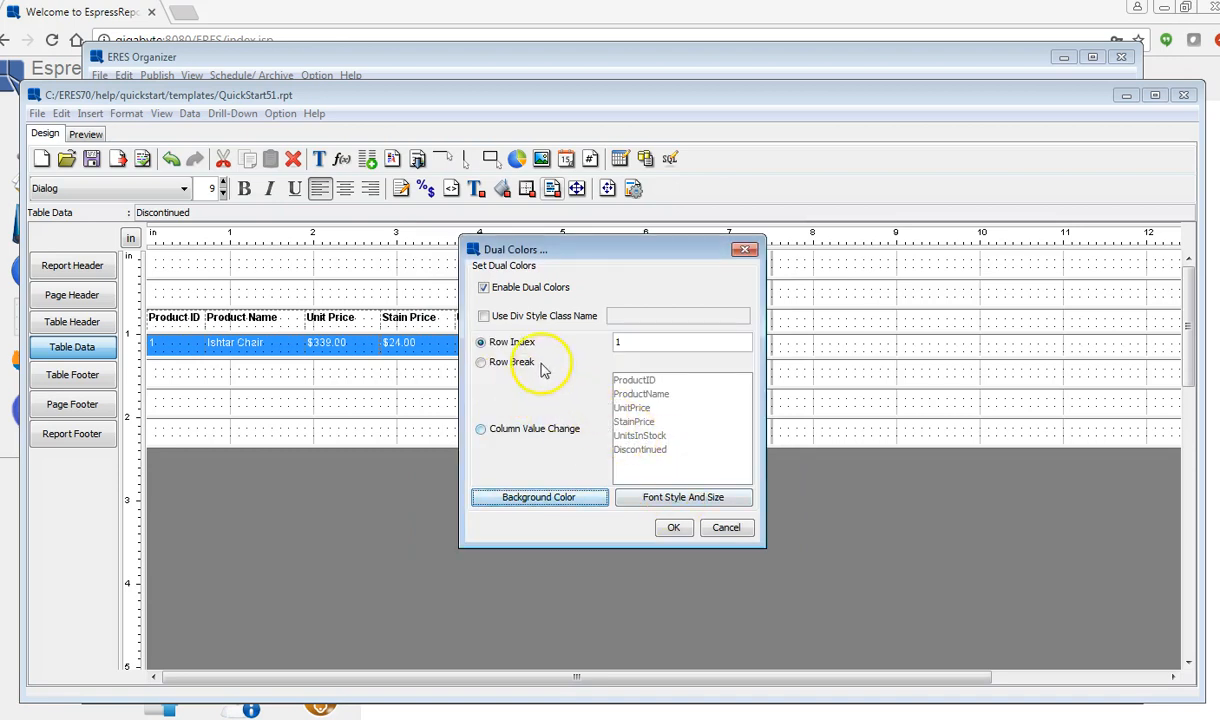
Set the font size of the alternating rows to 10 and apply the dual colors settings.
click(679, 500)
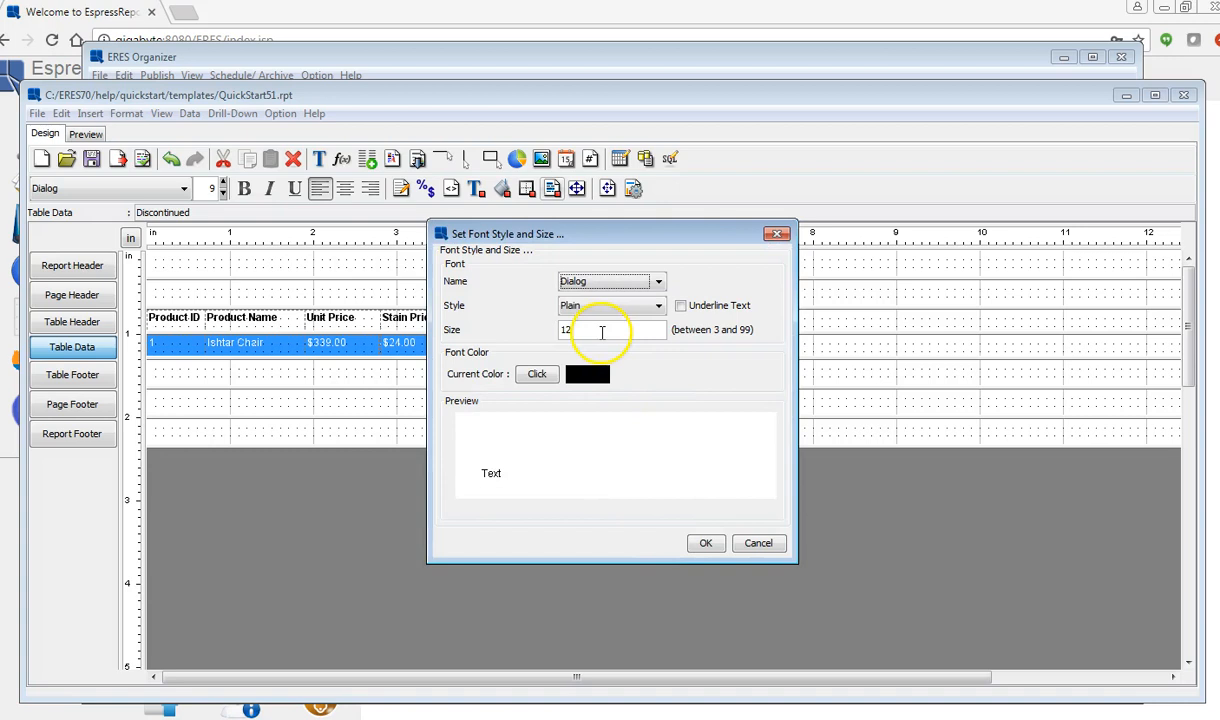
click(597, 333)
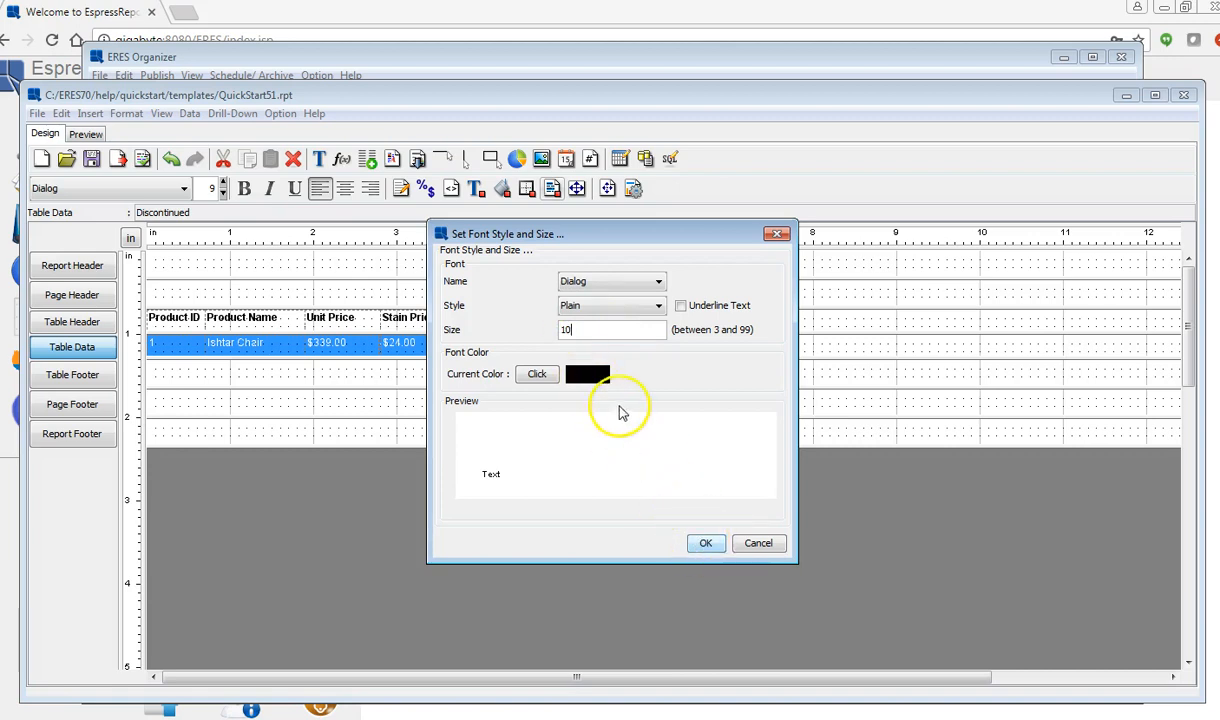
click(706, 545)
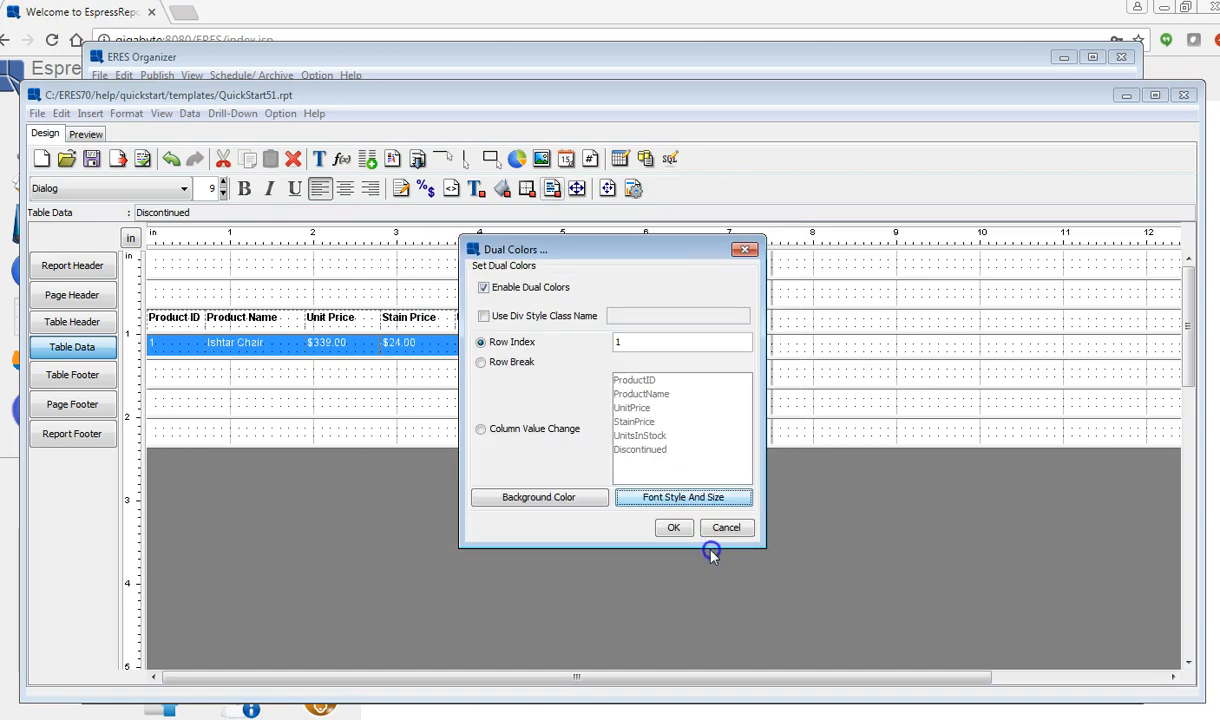
click(680, 535)
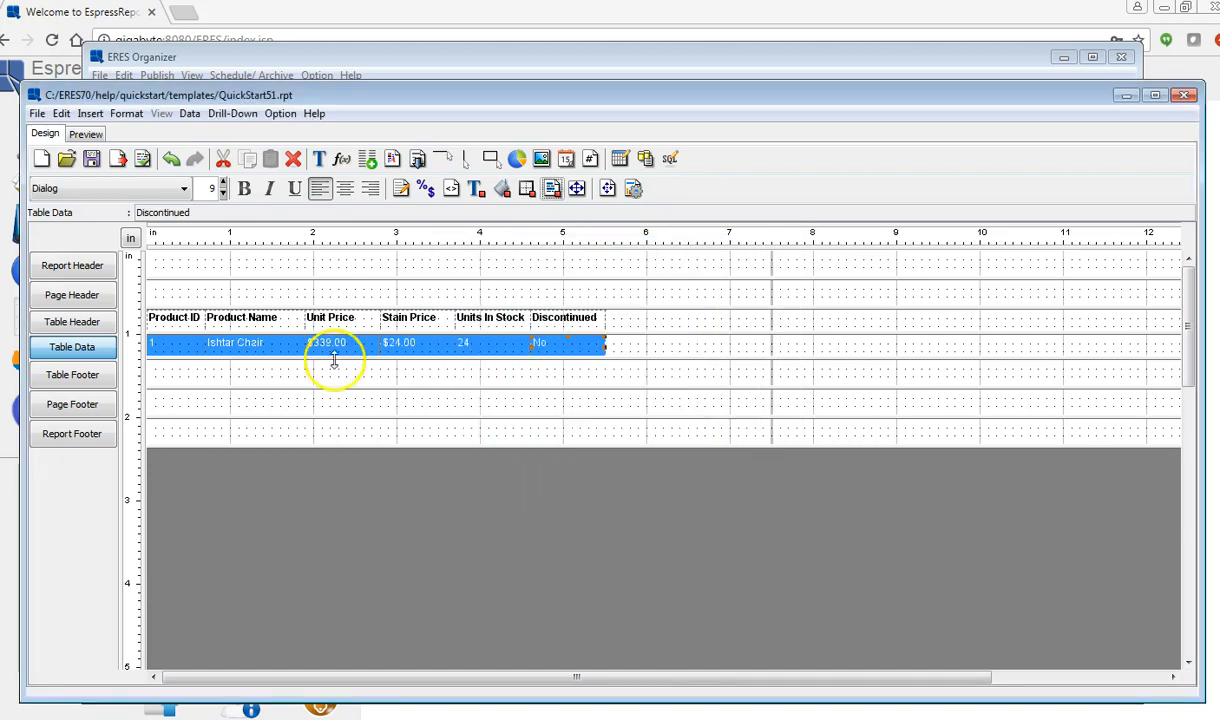
Preview the report to check the alternating row colors and font, and return to the design view.
click(80, 137)
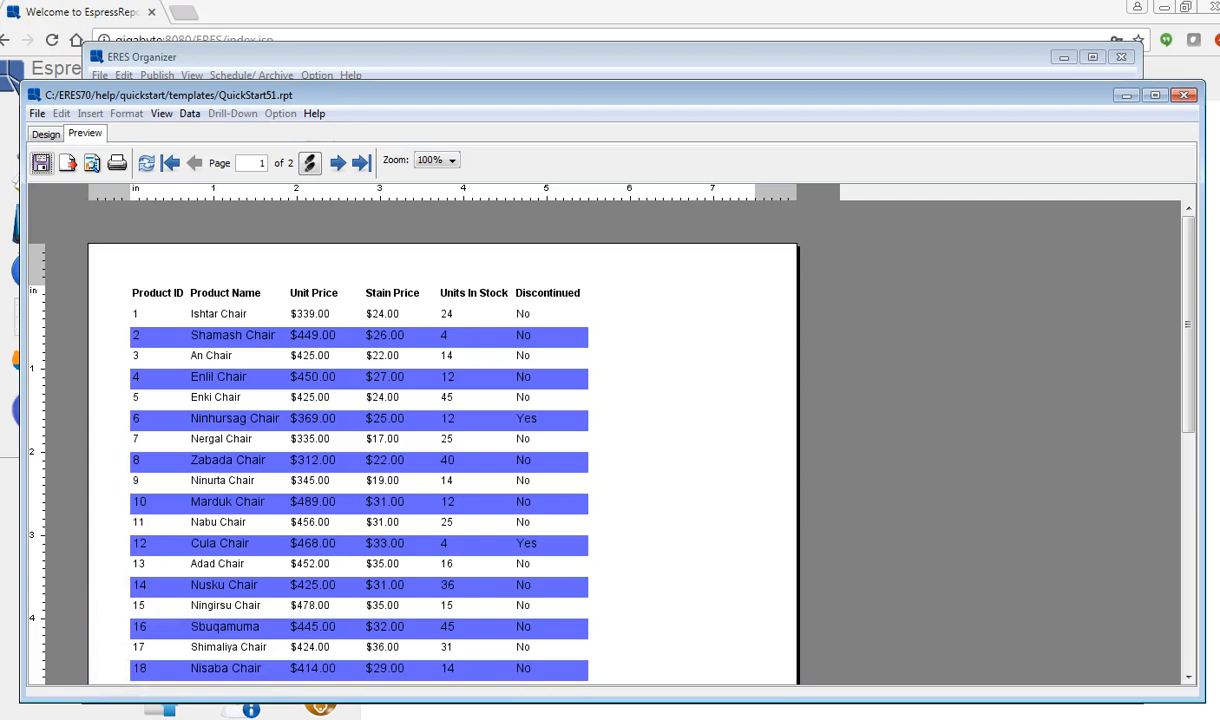
click(45, 133)
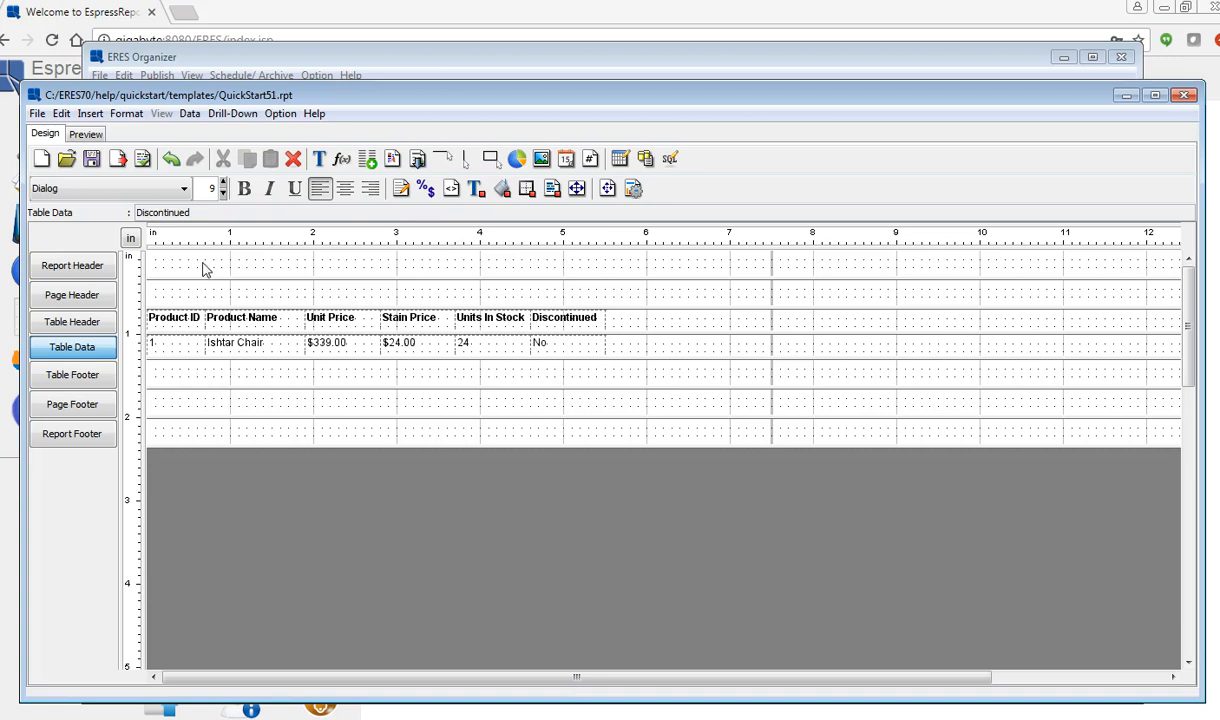
Enlarge the Report Header section to about 1 inch tall.
click(173, 279)
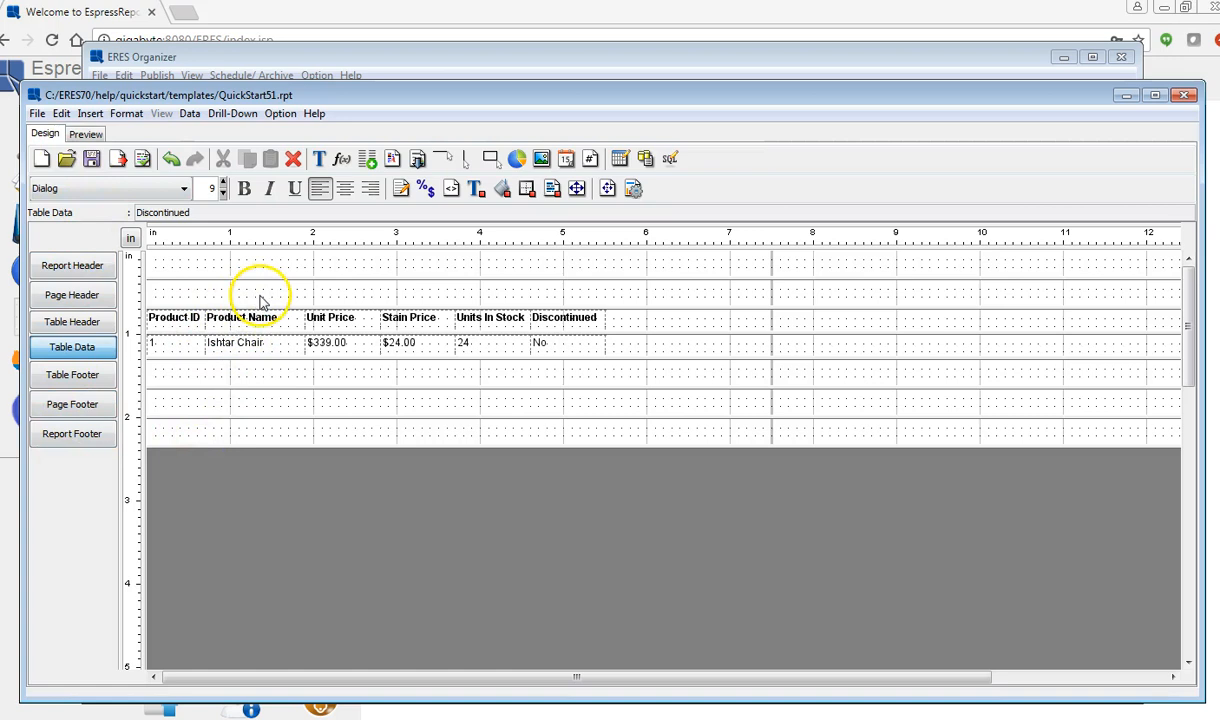
drag(280, 280, 285, 336)
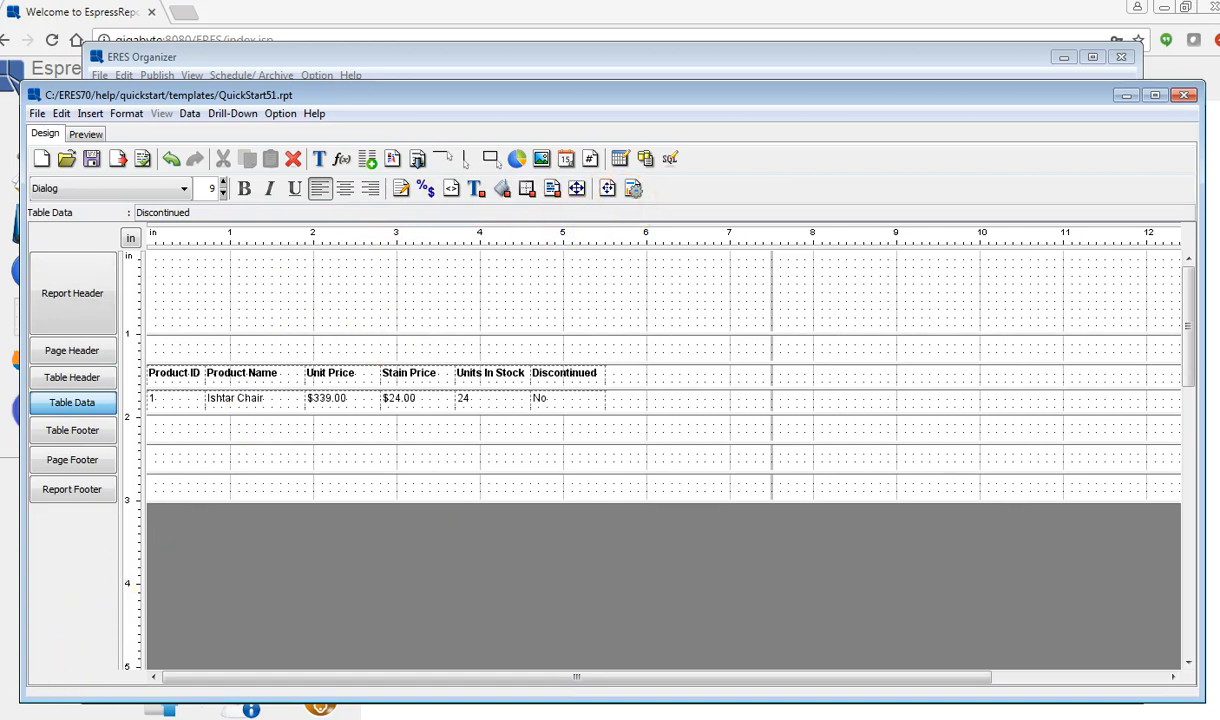
Place a new image at the upper-left corner of the Report Header section.
click(72, 293)
click(541, 158)
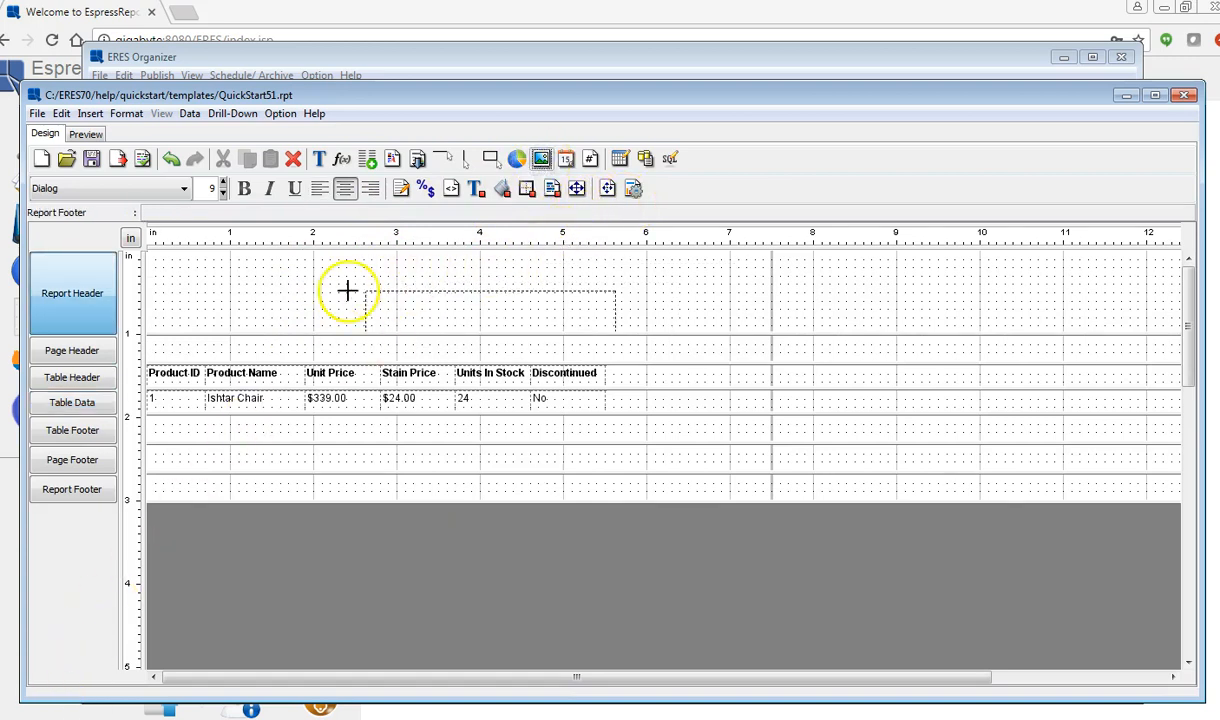
click(148, 255)
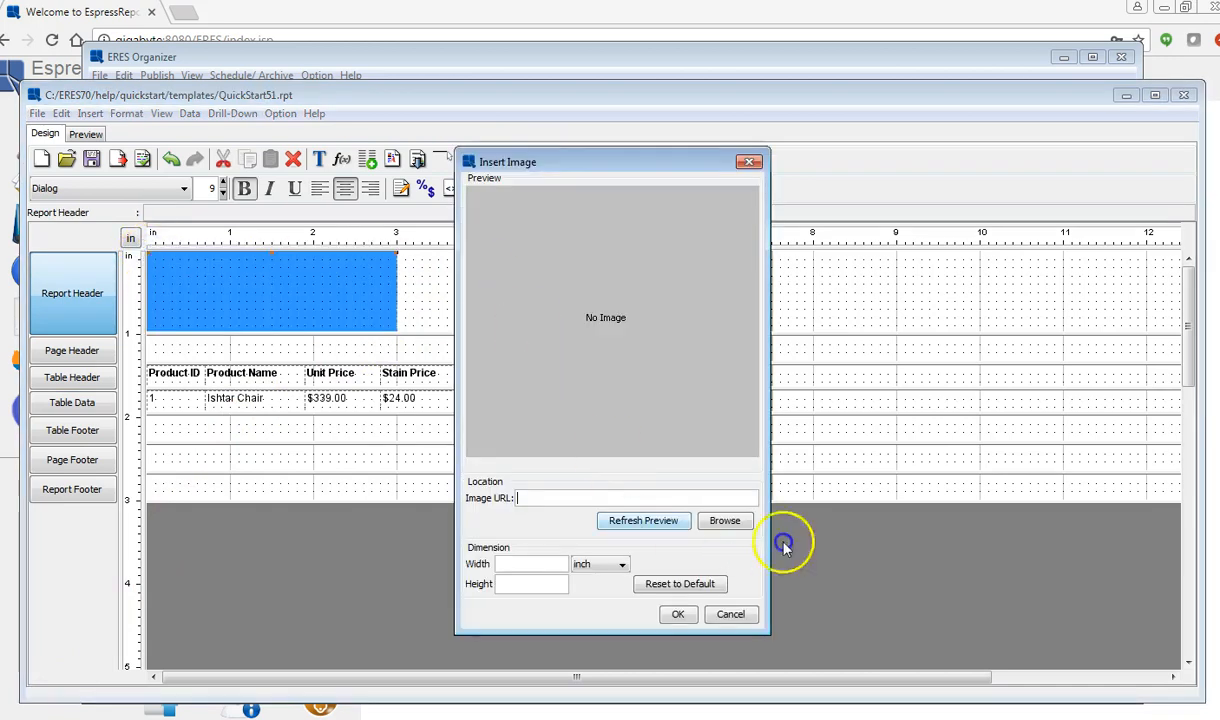
Choose Woodview.gif from C:/ERES70/help/examples/DataSources/database as the image source and insert it at its default dimensions.
click(728, 521)
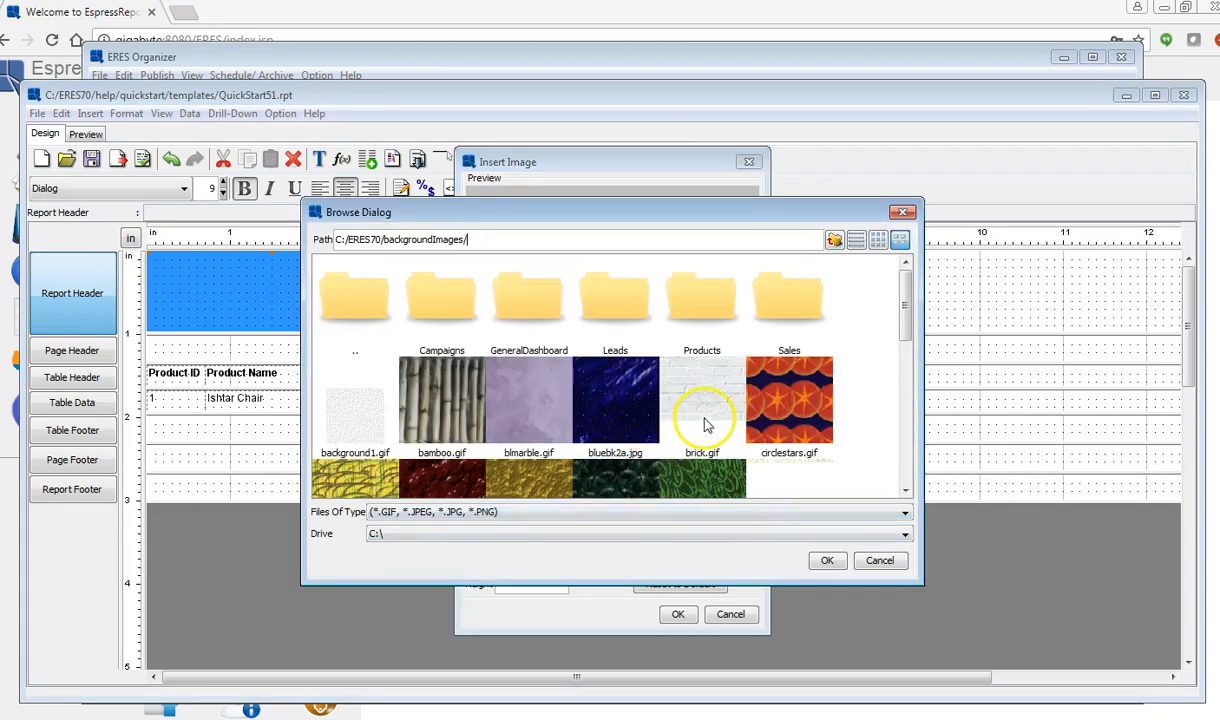
click(834, 242)
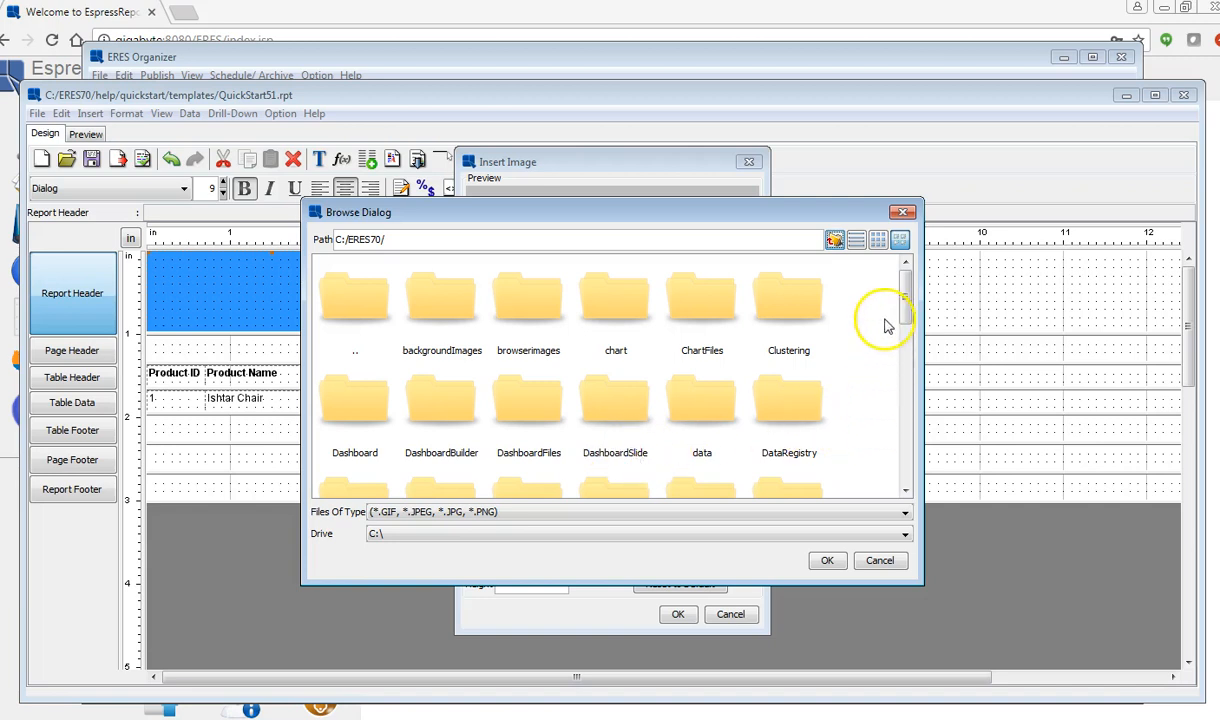
drag(907, 300, 907, 352)
click(608, 396)
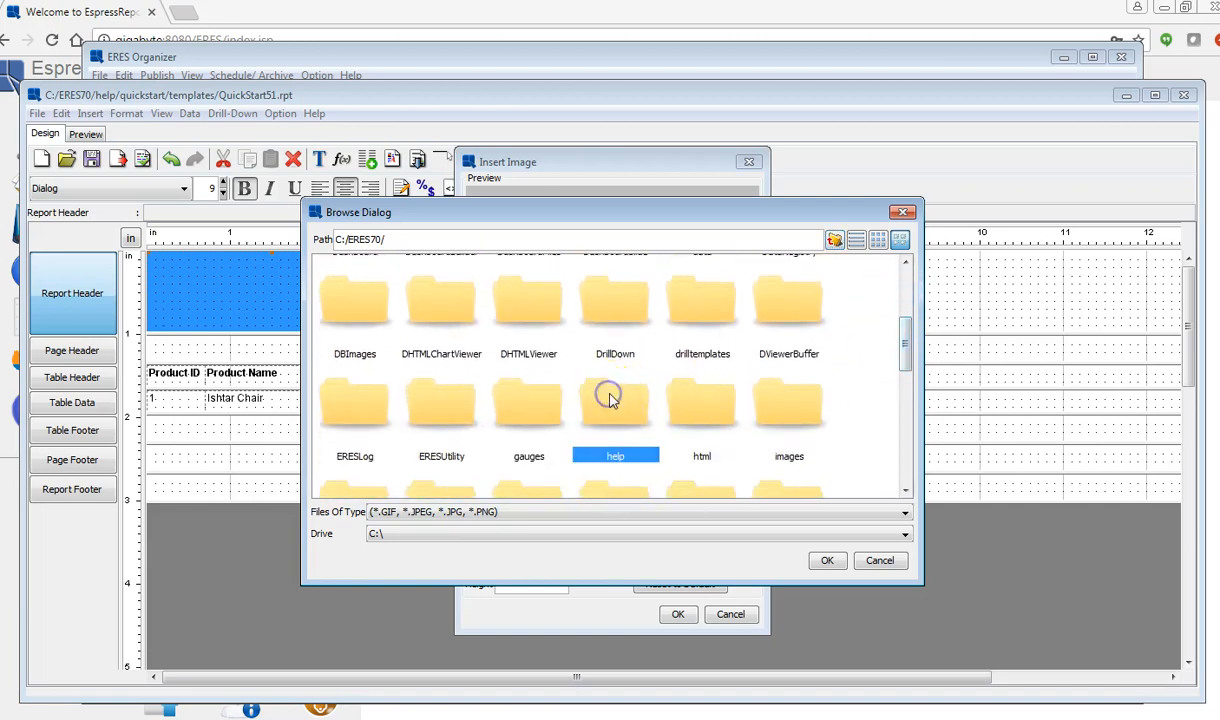
double_click(613, 398)
double_click(441, 296)
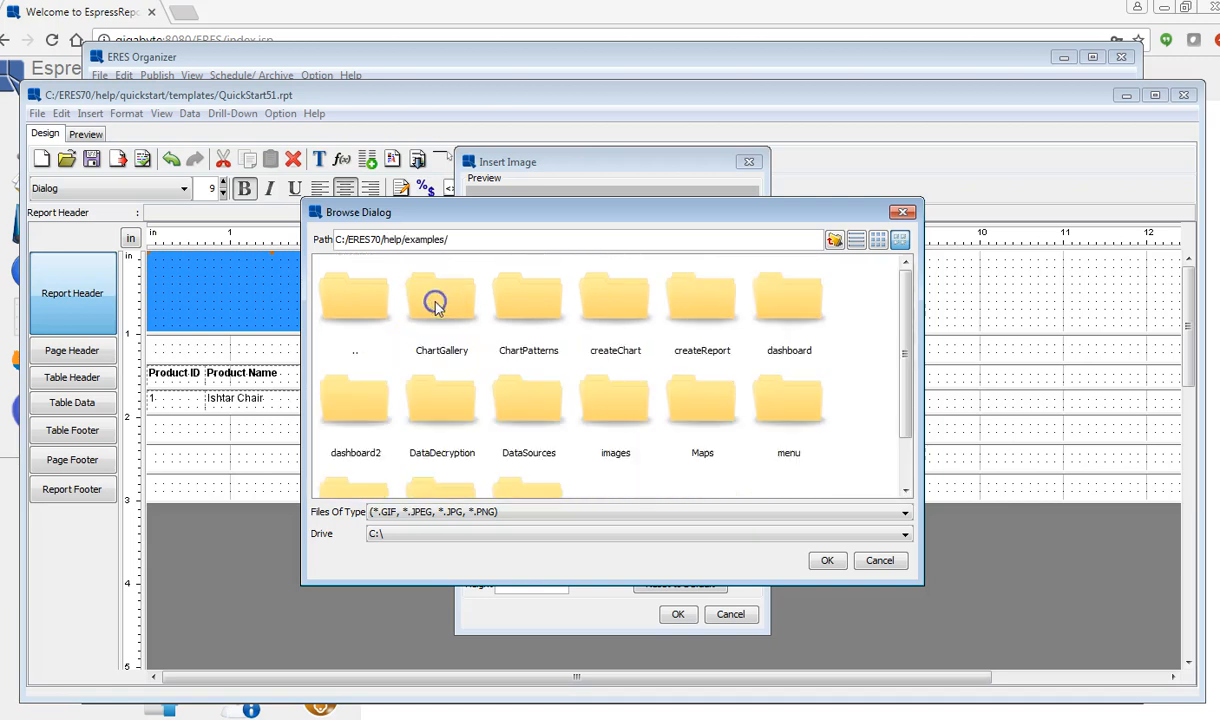
double_click(530, 402)
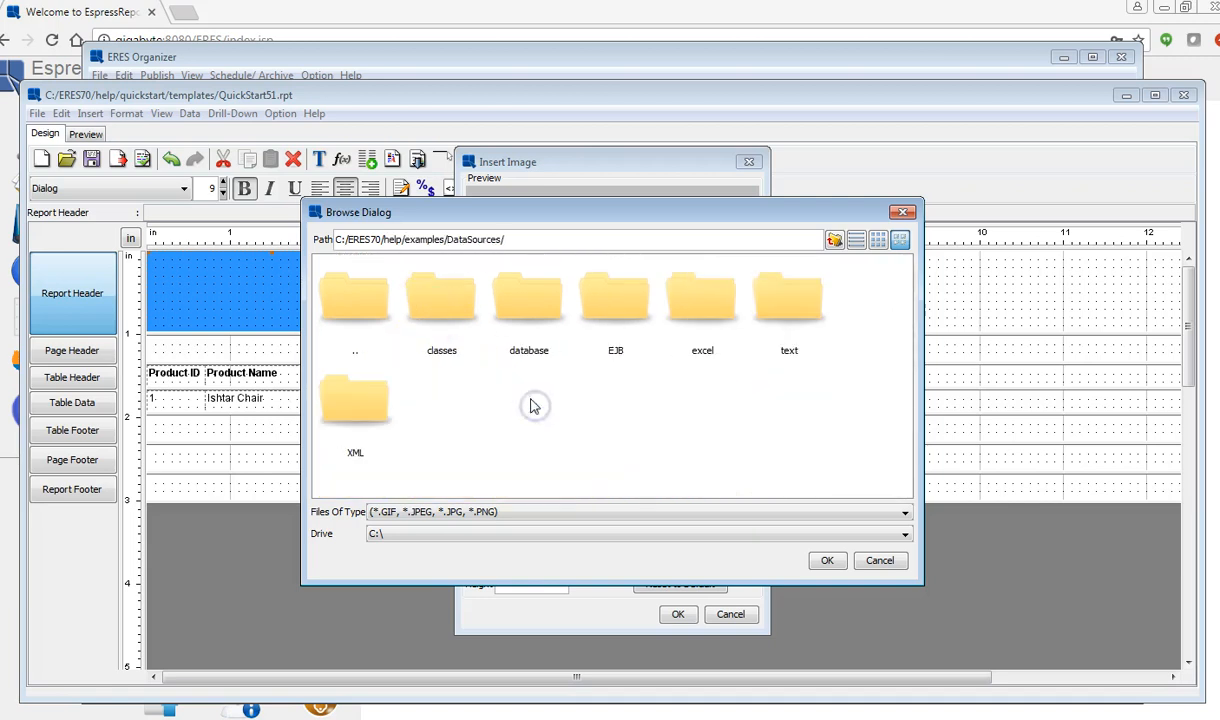
double_click(530, 313)
click(507, 285)
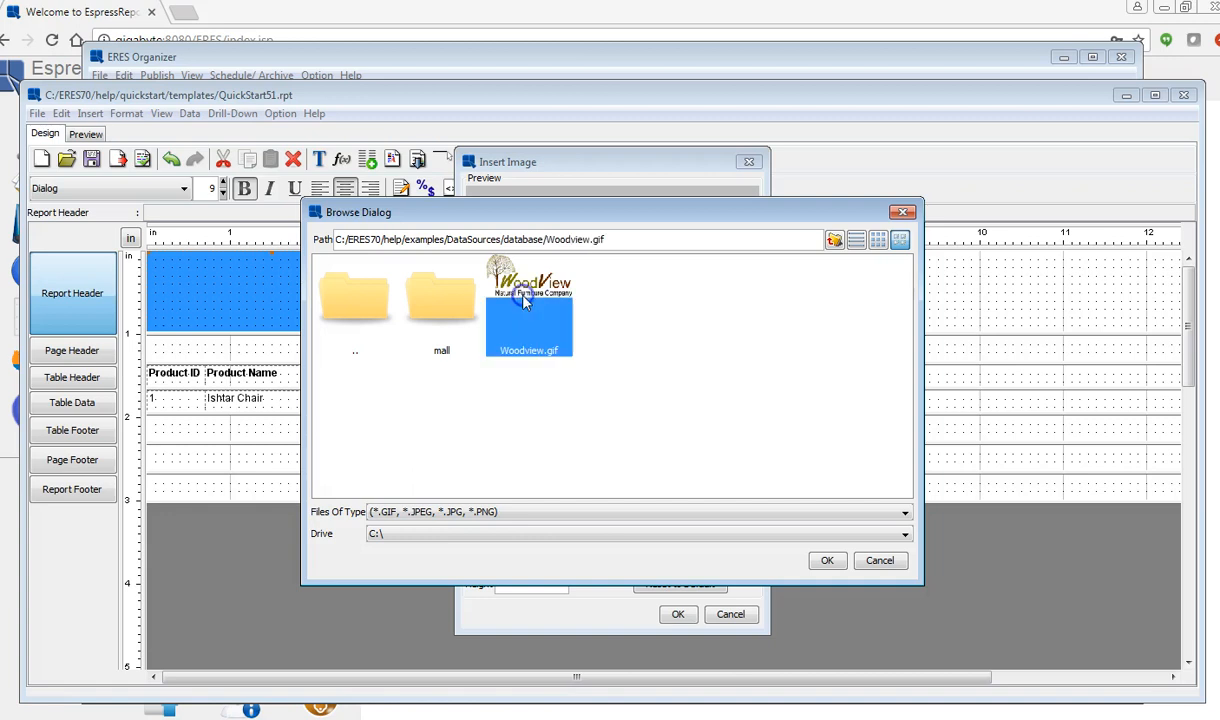
click(827, 562)
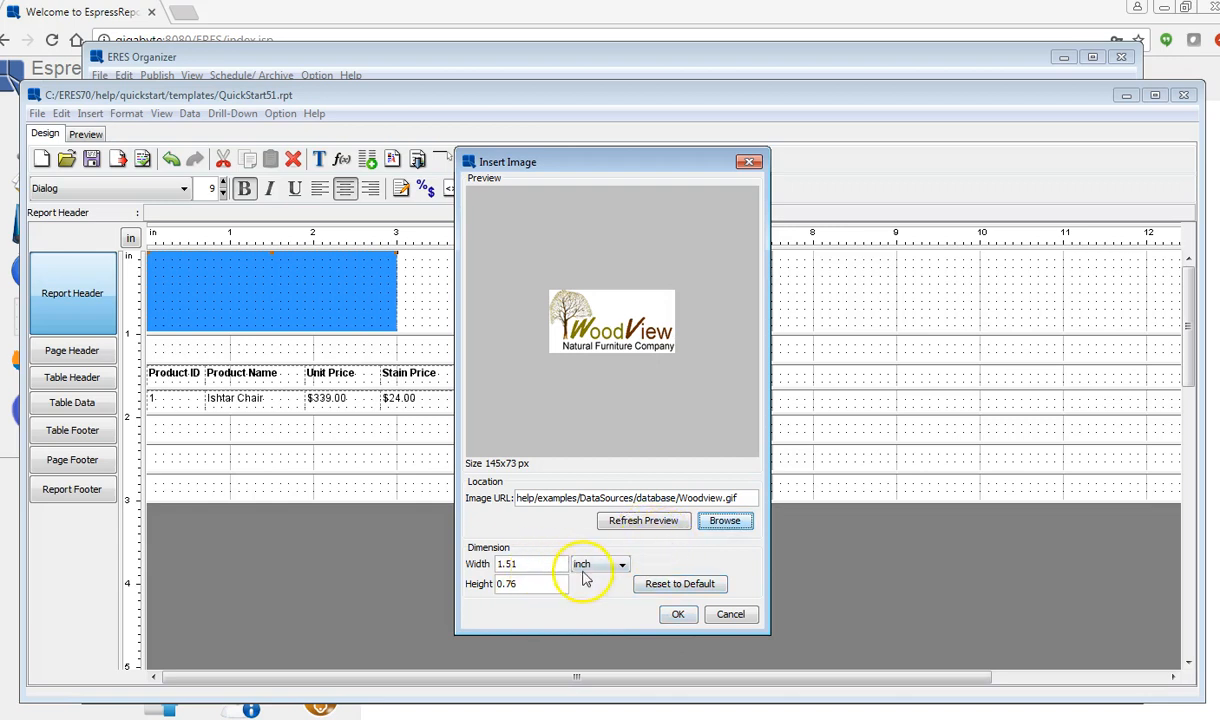
click(678, 614)
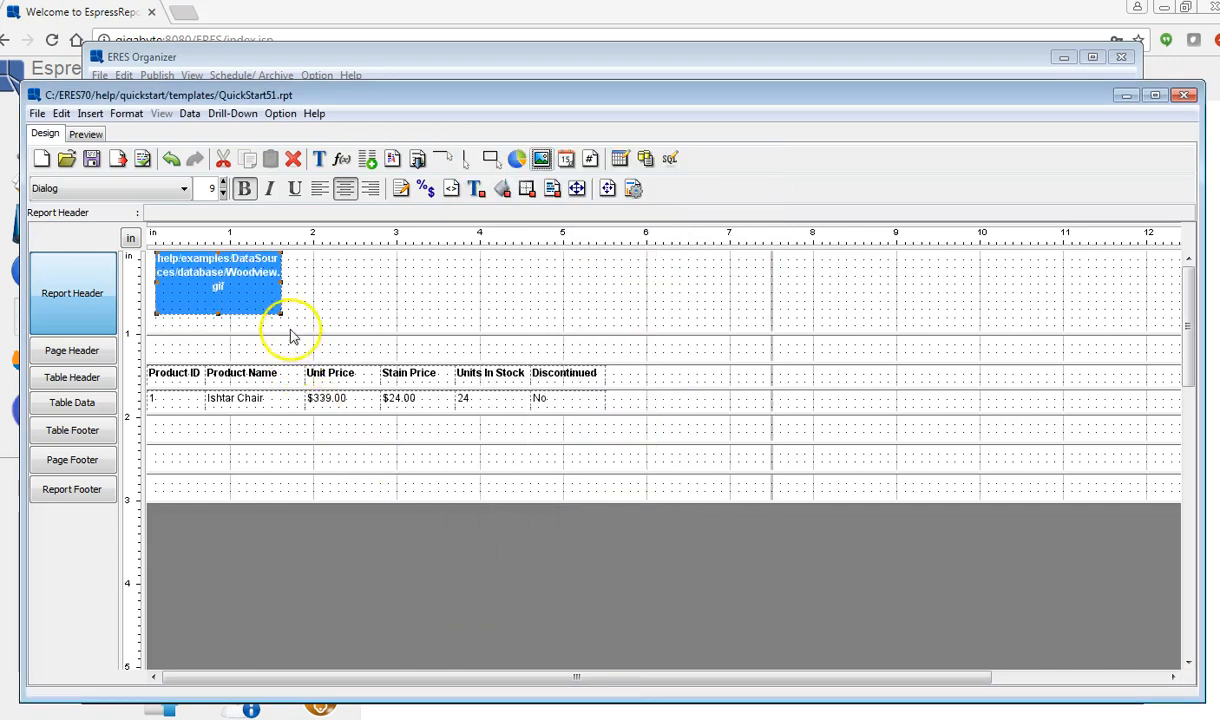
Enlarge the header logo to about 1.7 by 1 inches, check it in the report preview and return to the design view.
drag(282, 314, 293, 332)
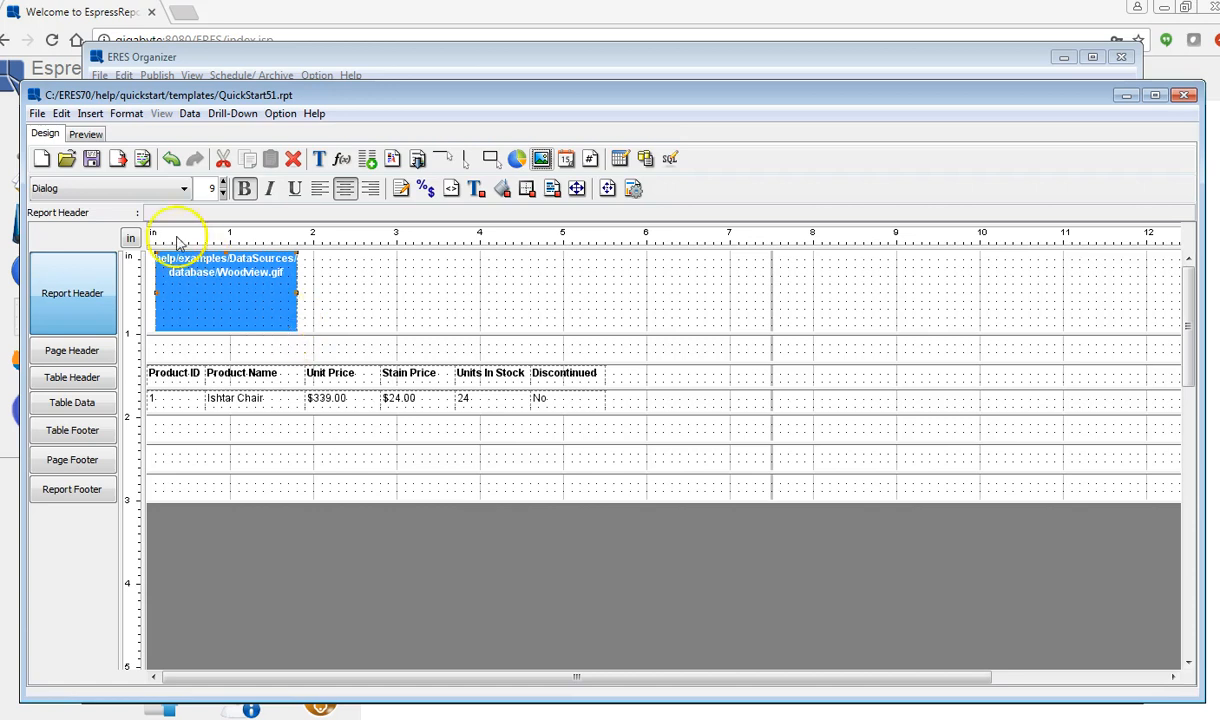
click(88, 134)
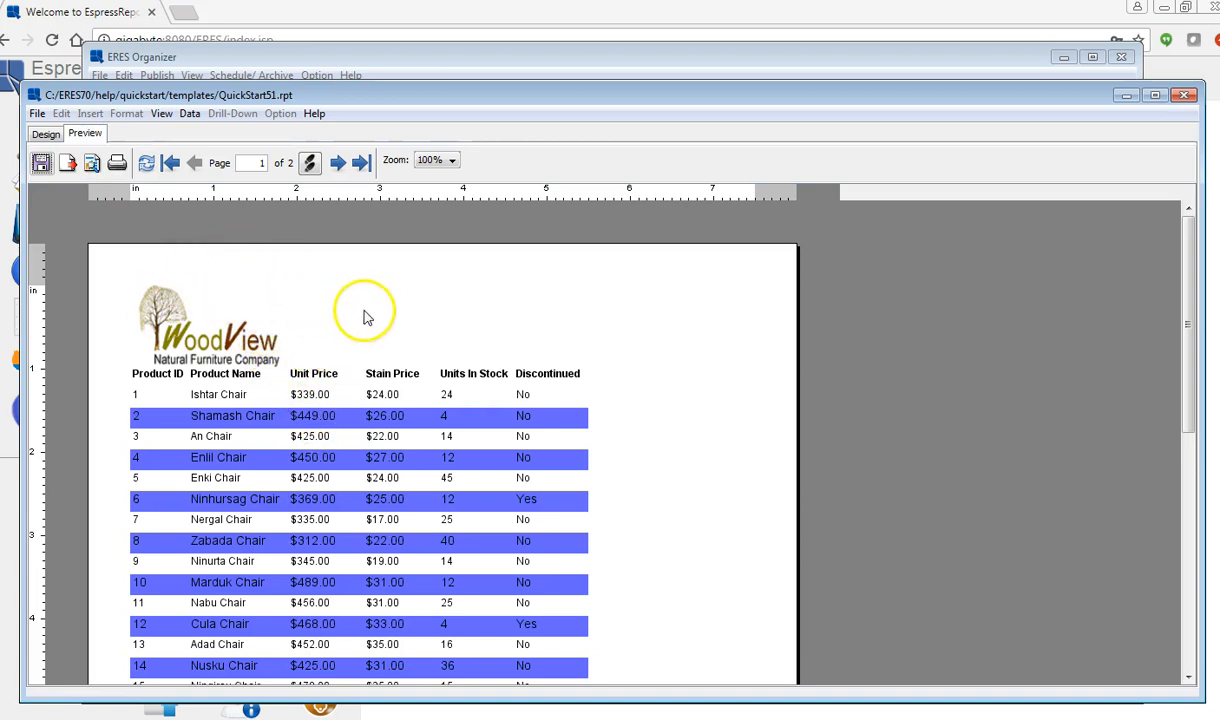
click(46, 135)
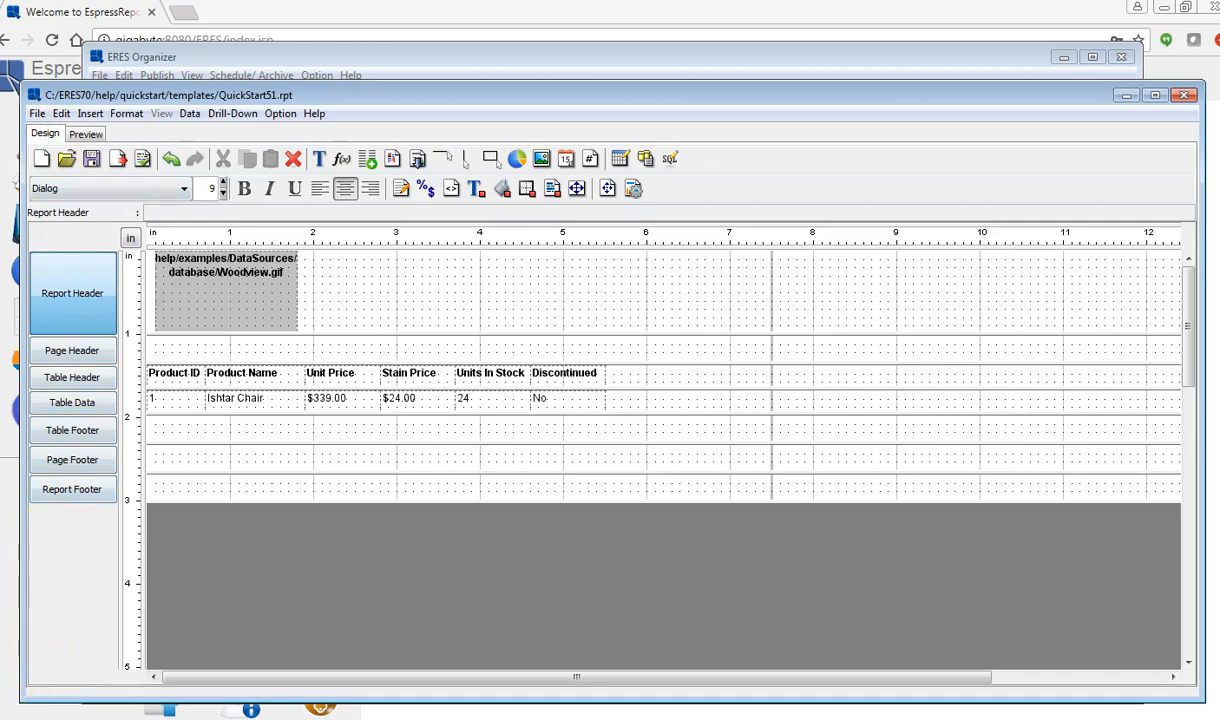
Make the Report Header section slightly taller and insert a label reading "Product List" beside the logo.
drag(362, 331, 363, 339)
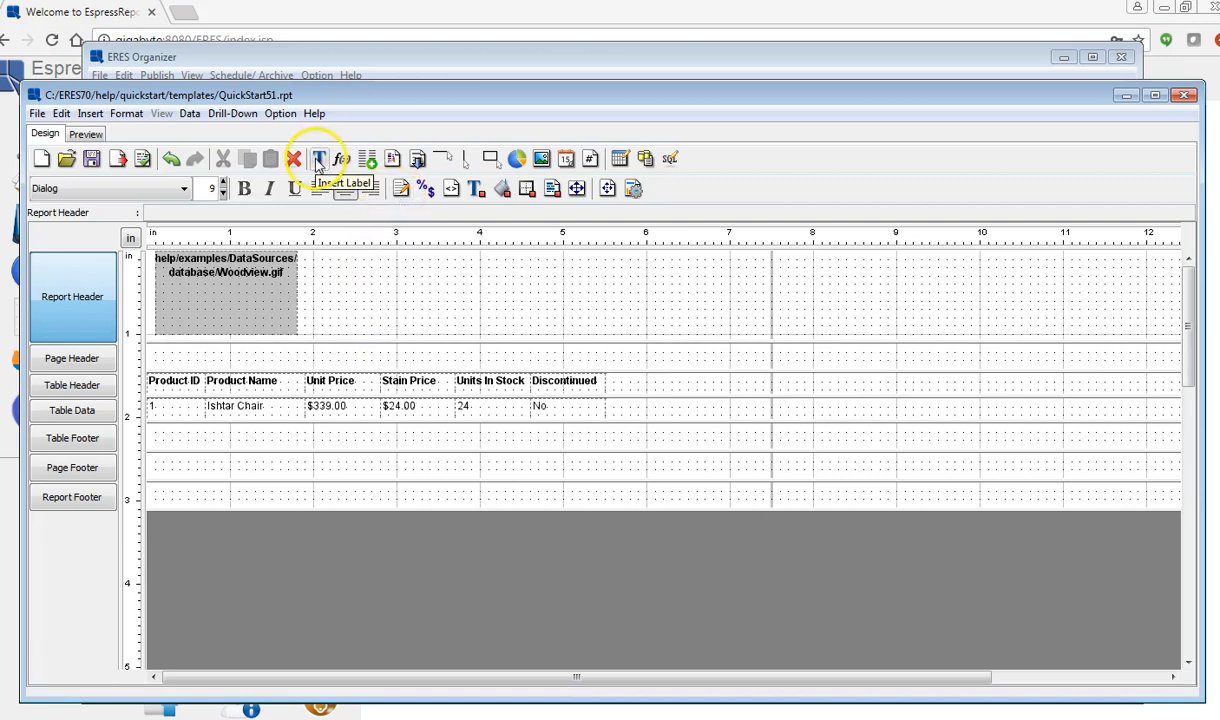
click(318, 163)
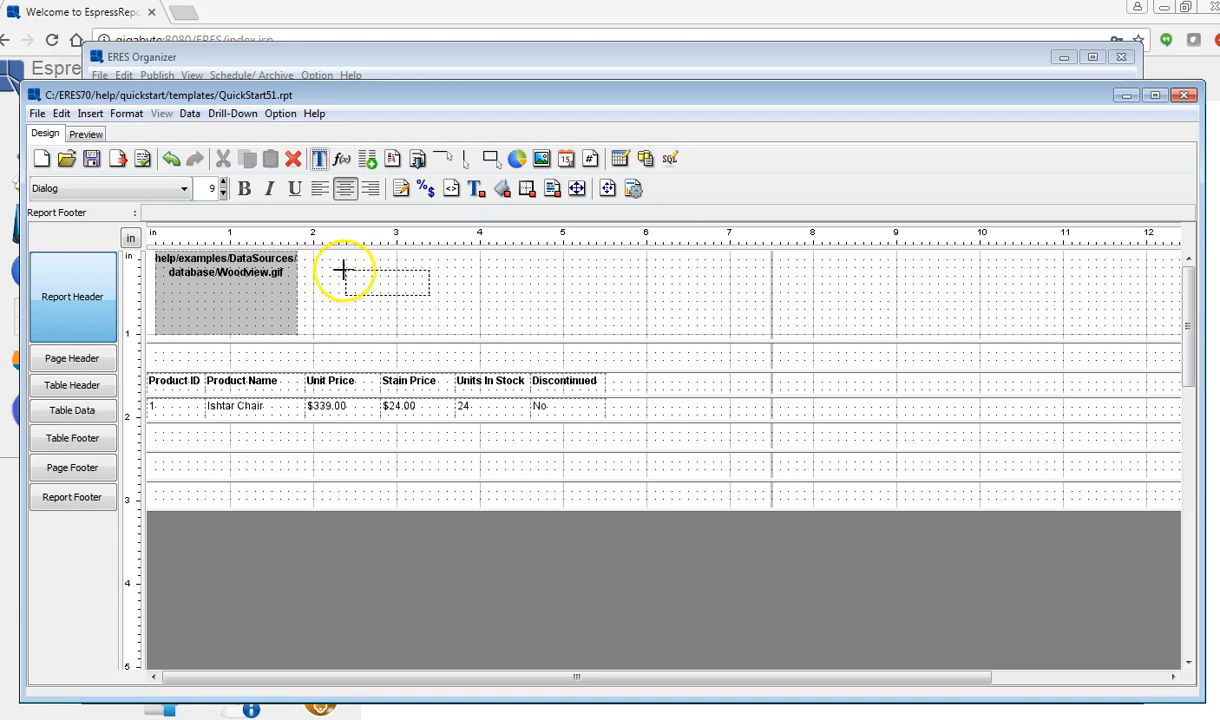
click(331, 267)
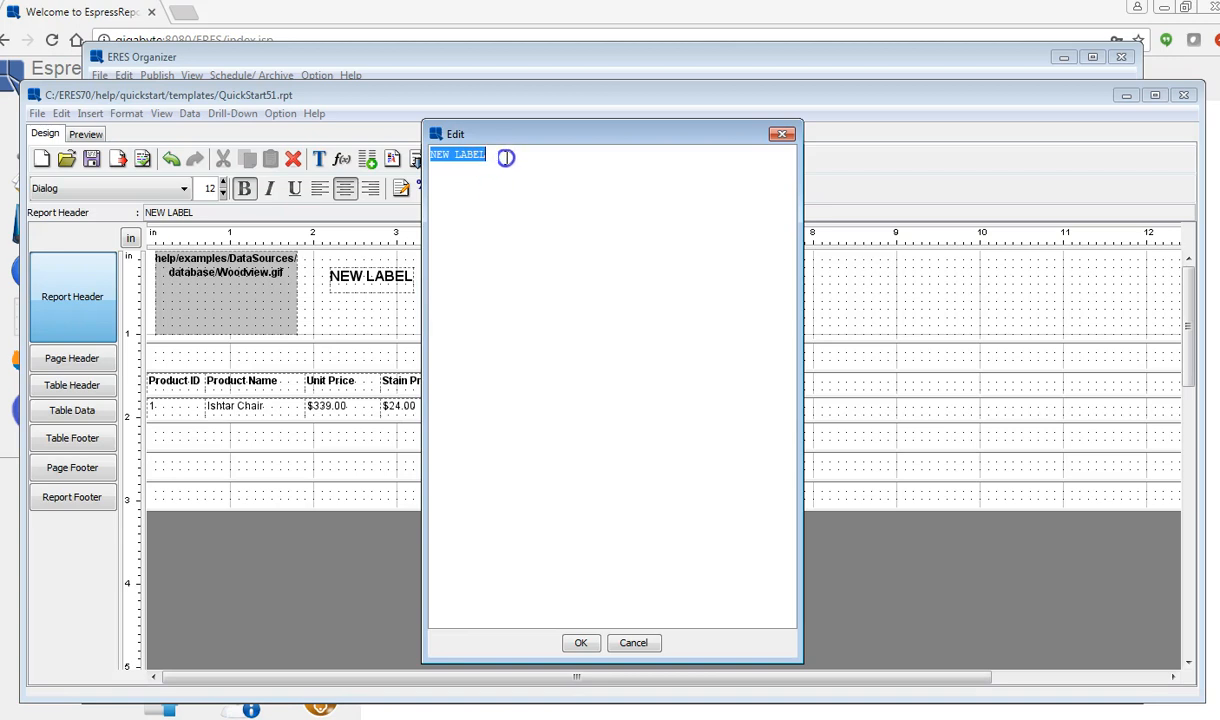
text(Fe)
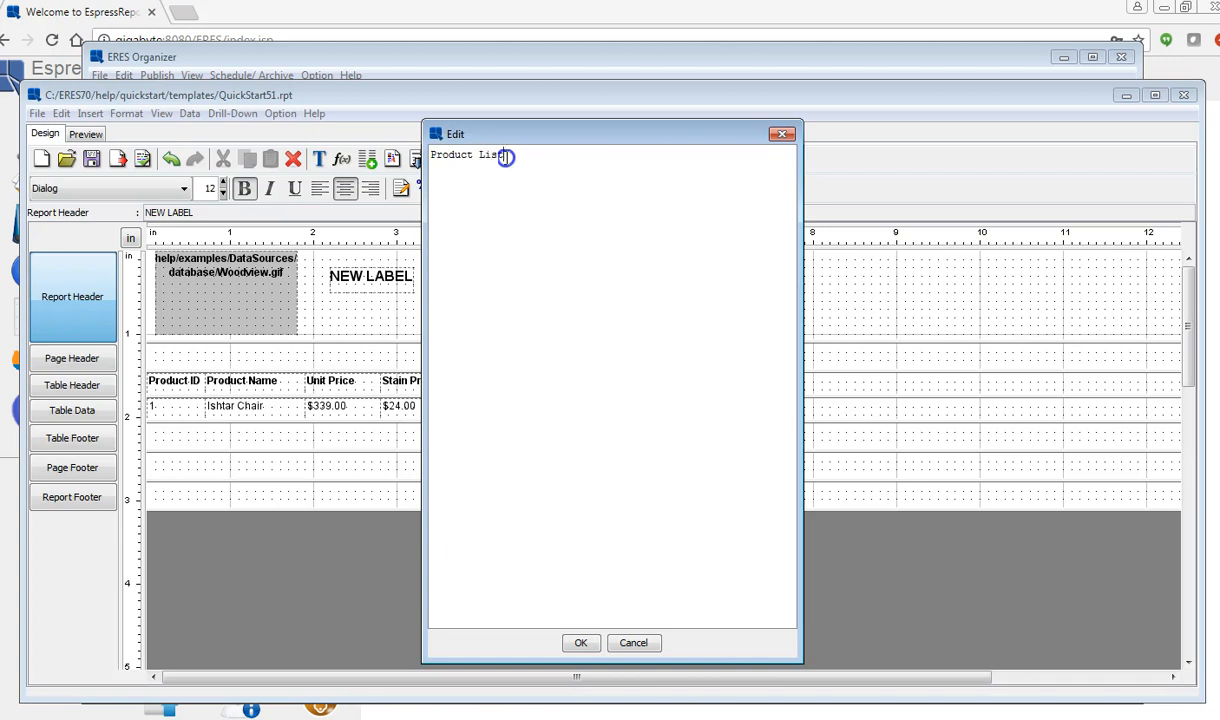
click(579, 646)
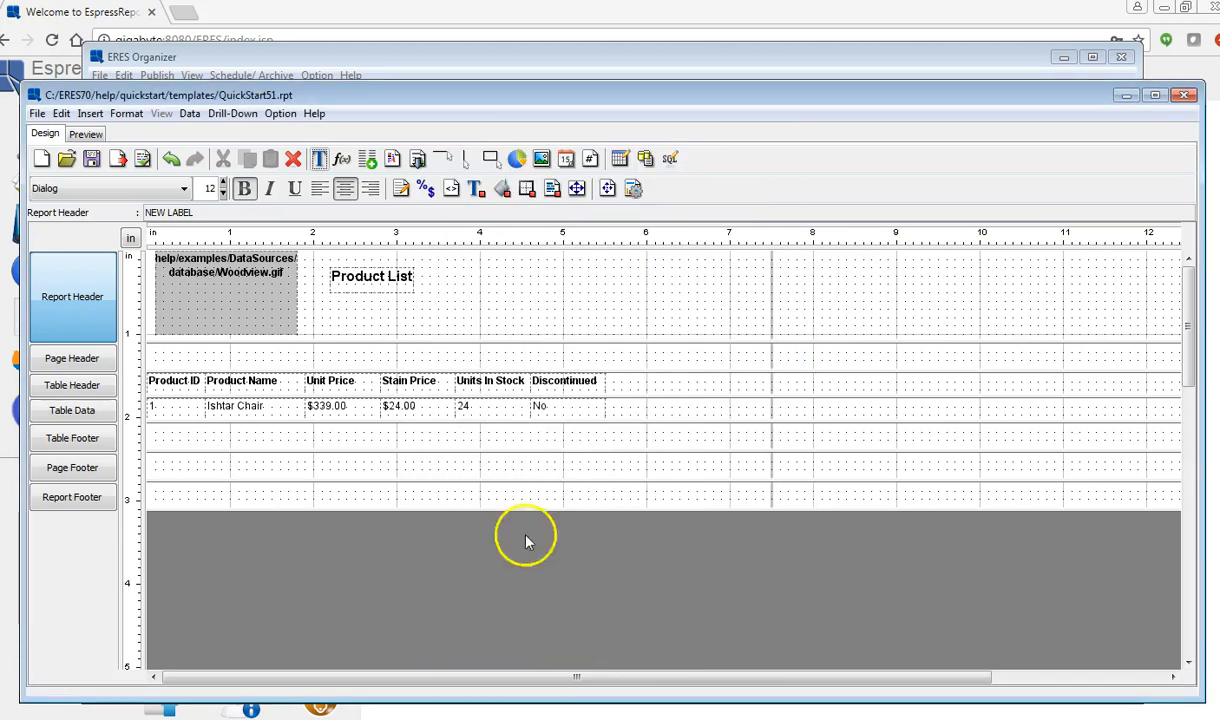
Widen the Product List label in the Report Header to about 1.9 inches.
click(407, 287)
drag(414, 236, 489, 238)
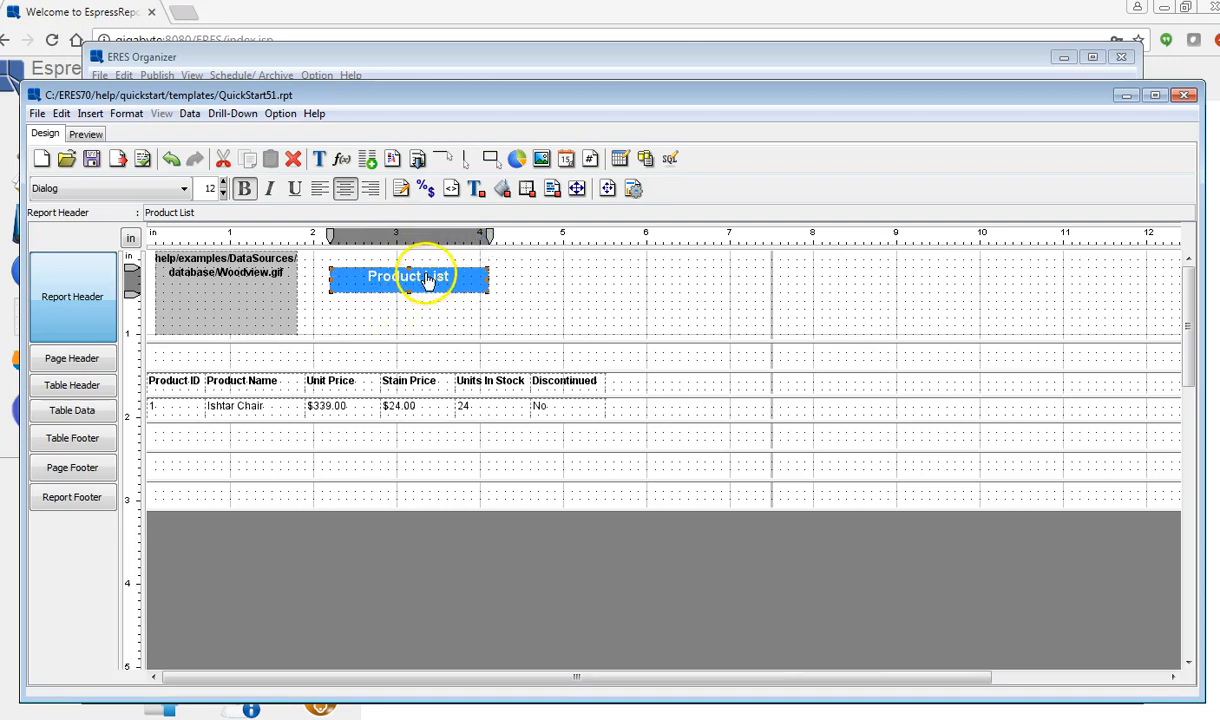
right_click(427, 283)
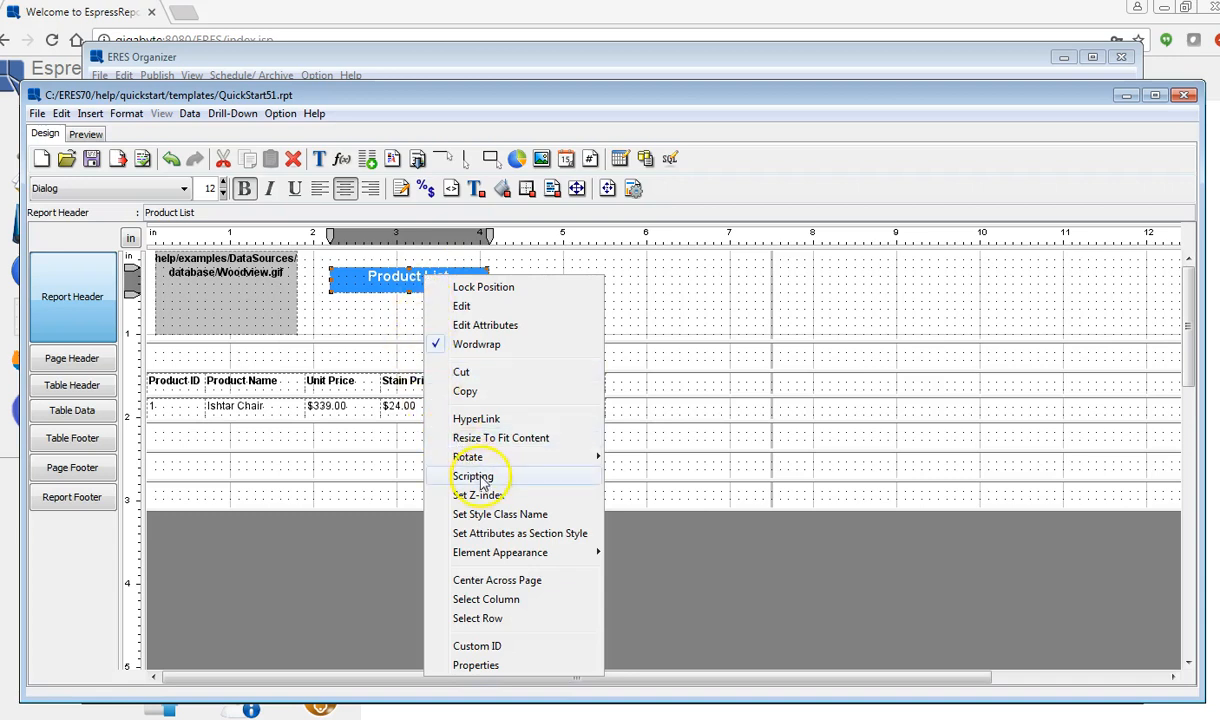
mouse_move(473, 464)
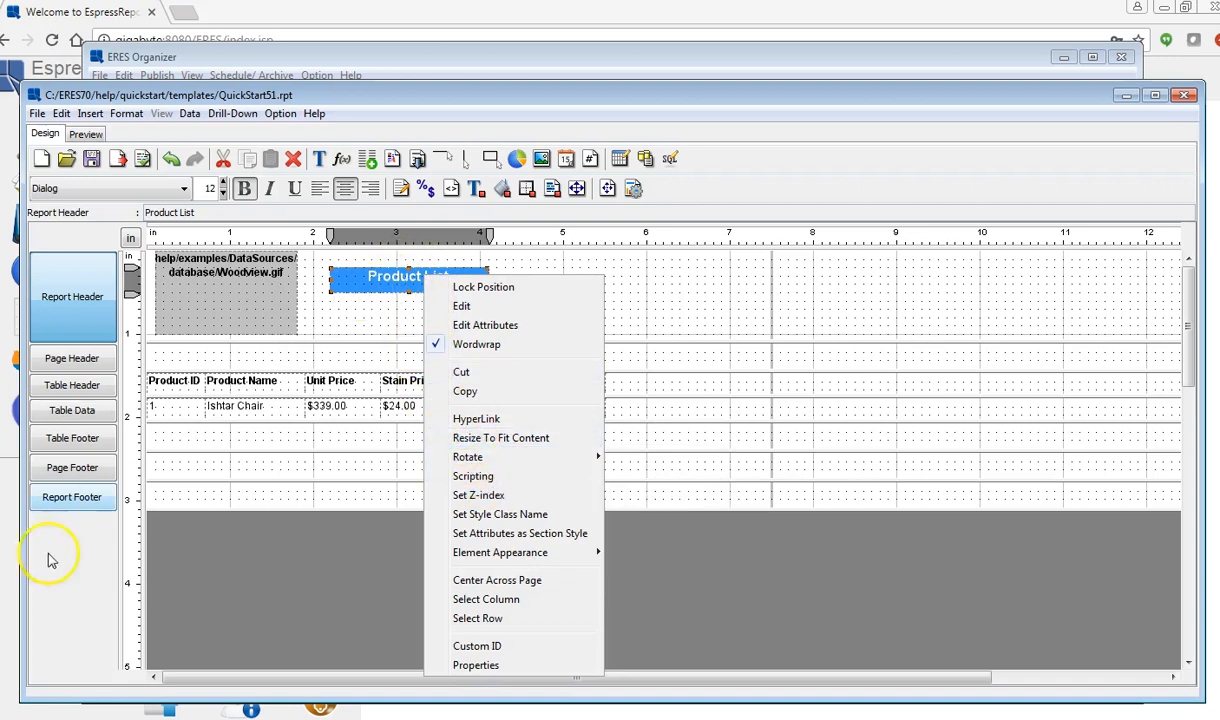
key(Escape)
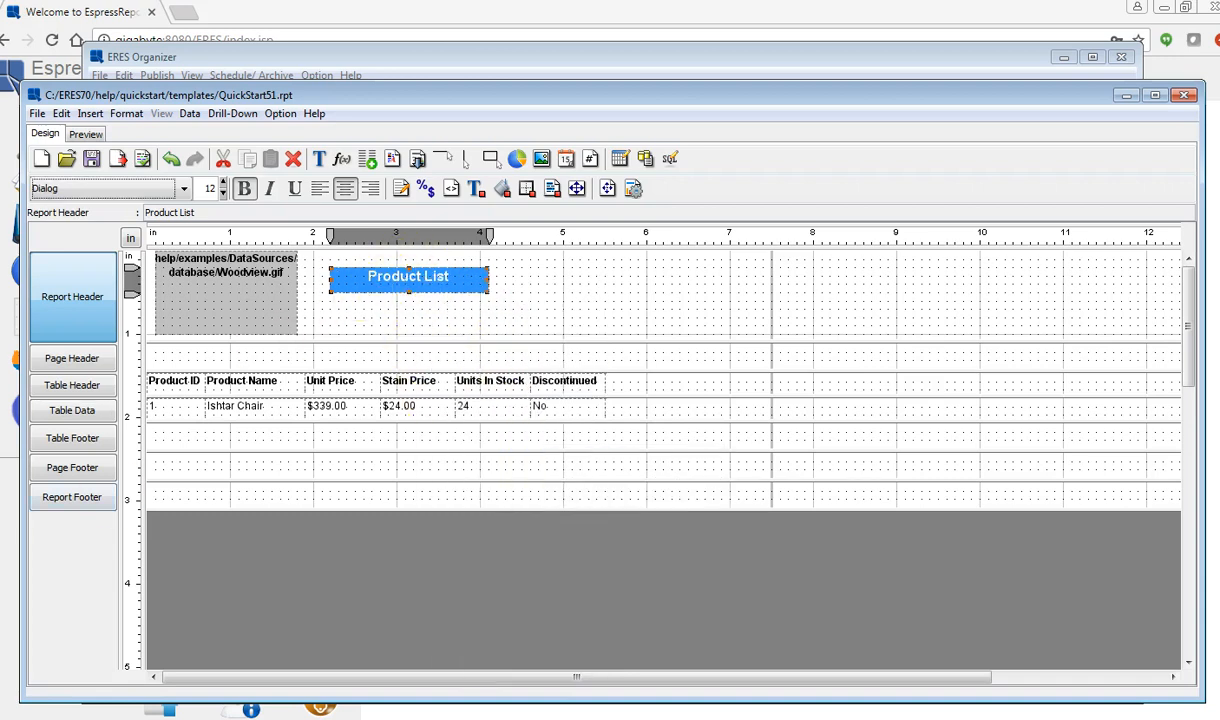
Set the font of the Product List label to the first Copperplate Gothic variant.
click(184, 189)
mouse_move(183, 245)
mouse_down()
mouse_move(185, 258)
mouse_move(184, 232)
mouse_up()
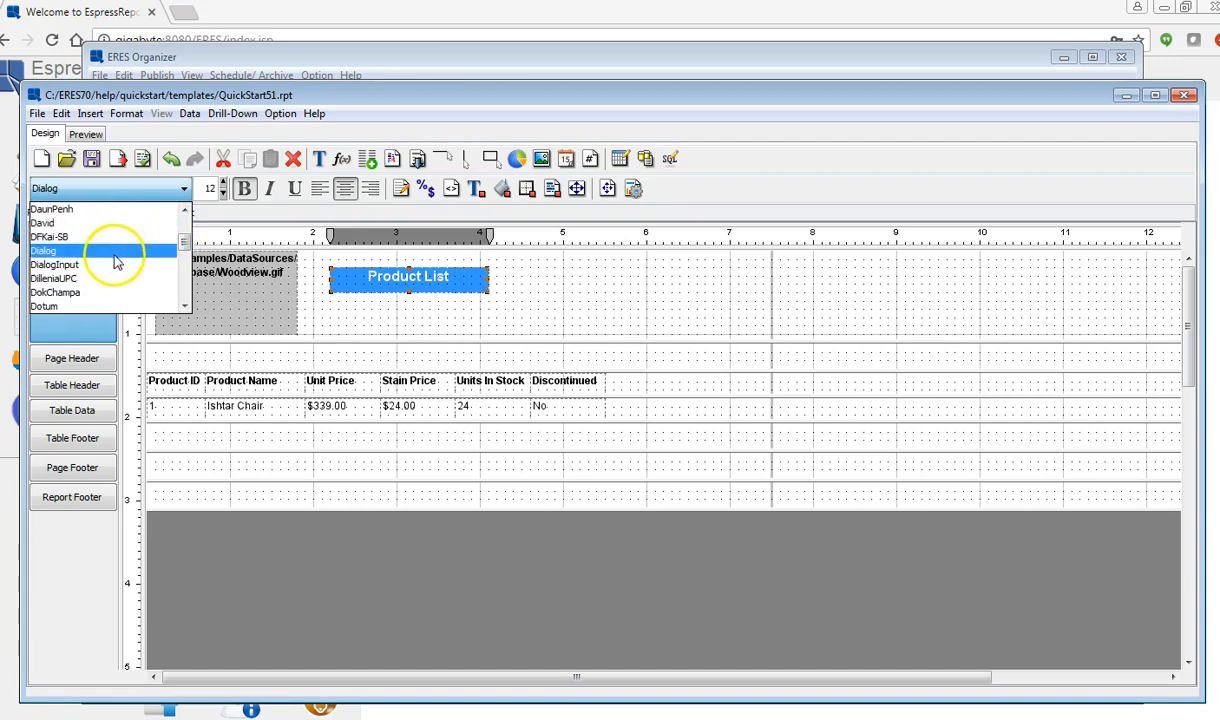
click(184, 221)
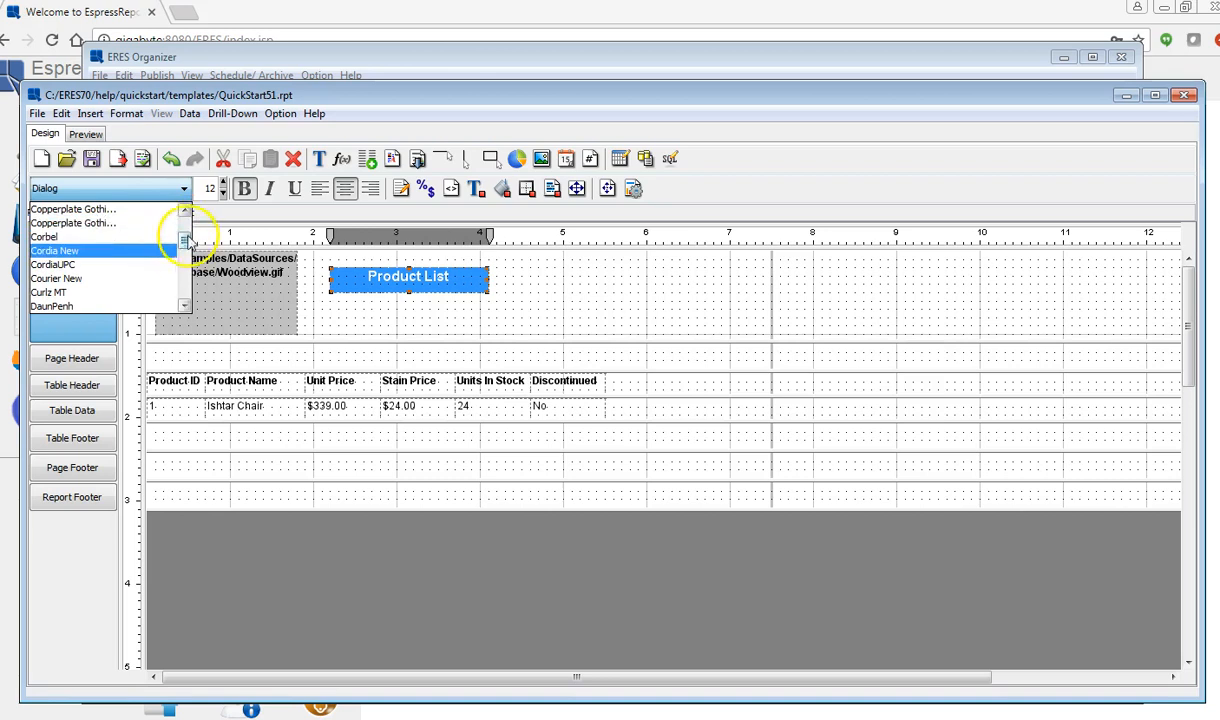
click(165, 209)
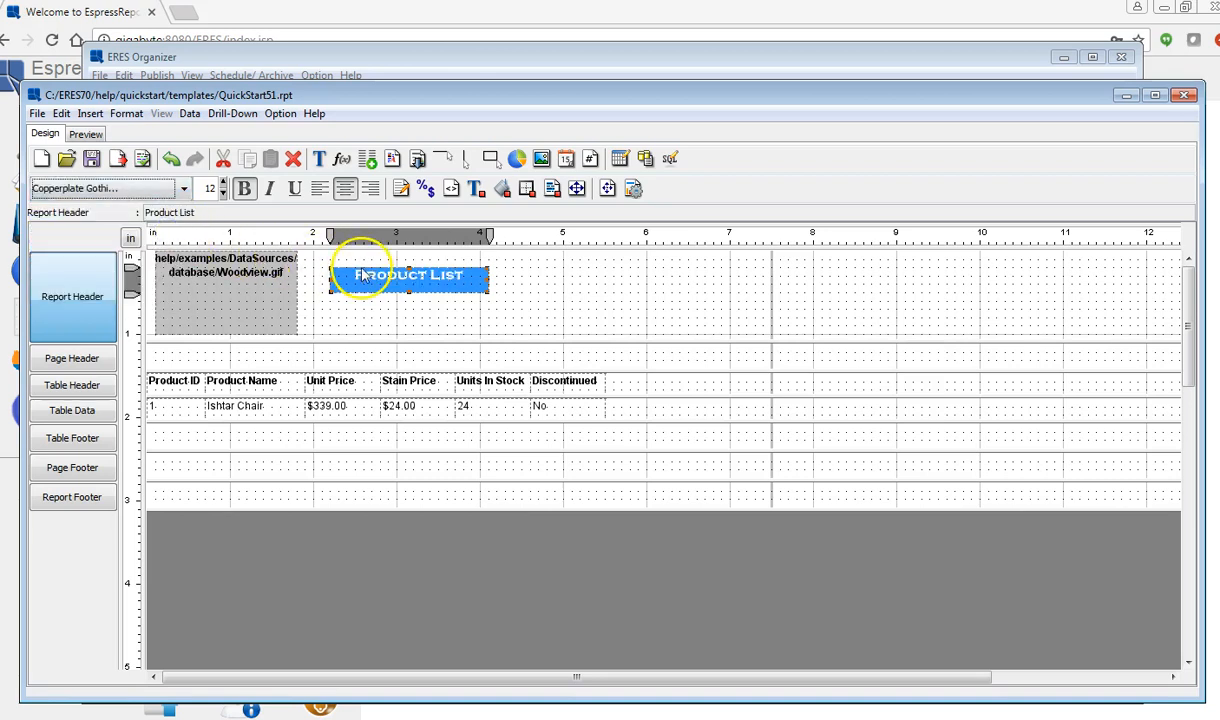
Increase the font size of the Product List label to 18.
click(223, 185)
click(223, 185)
click(223, 185)
click(223, 185)
click(223, 185)
click(223, 185)
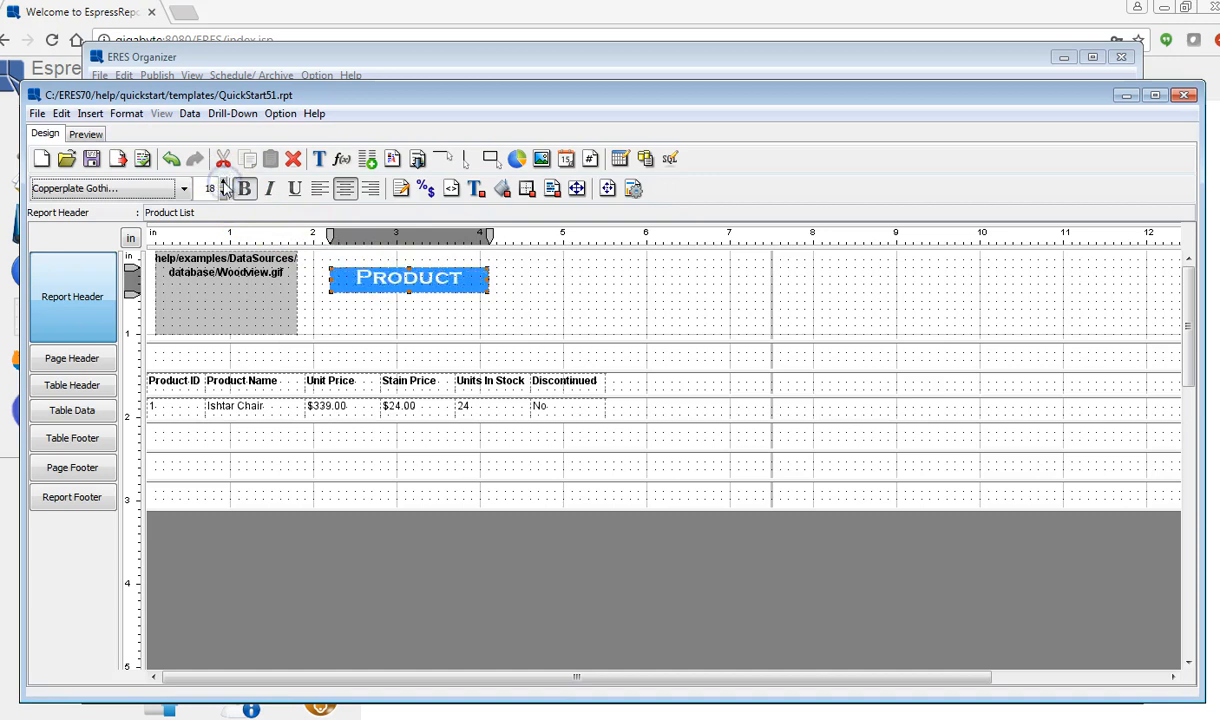
Widen the Product List label to about 2.8 inches, check it in the report preview and return to the design view.
drag(489, 237, 565, 239)
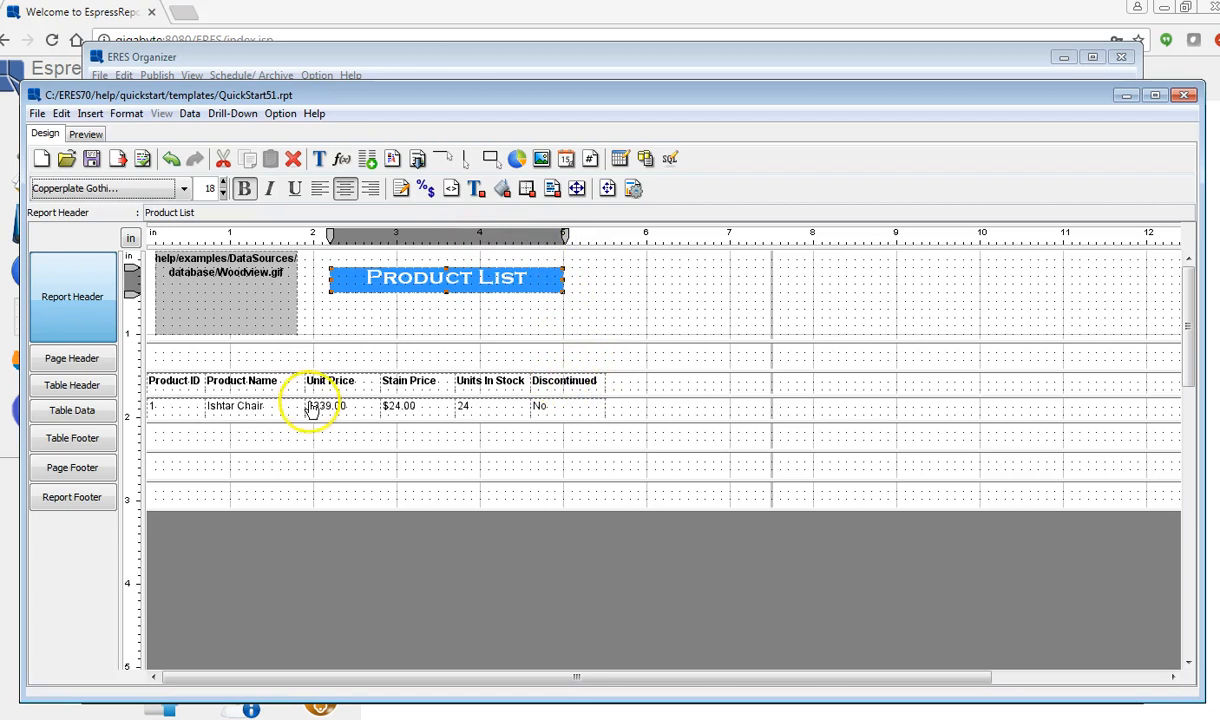
click(80, 134)
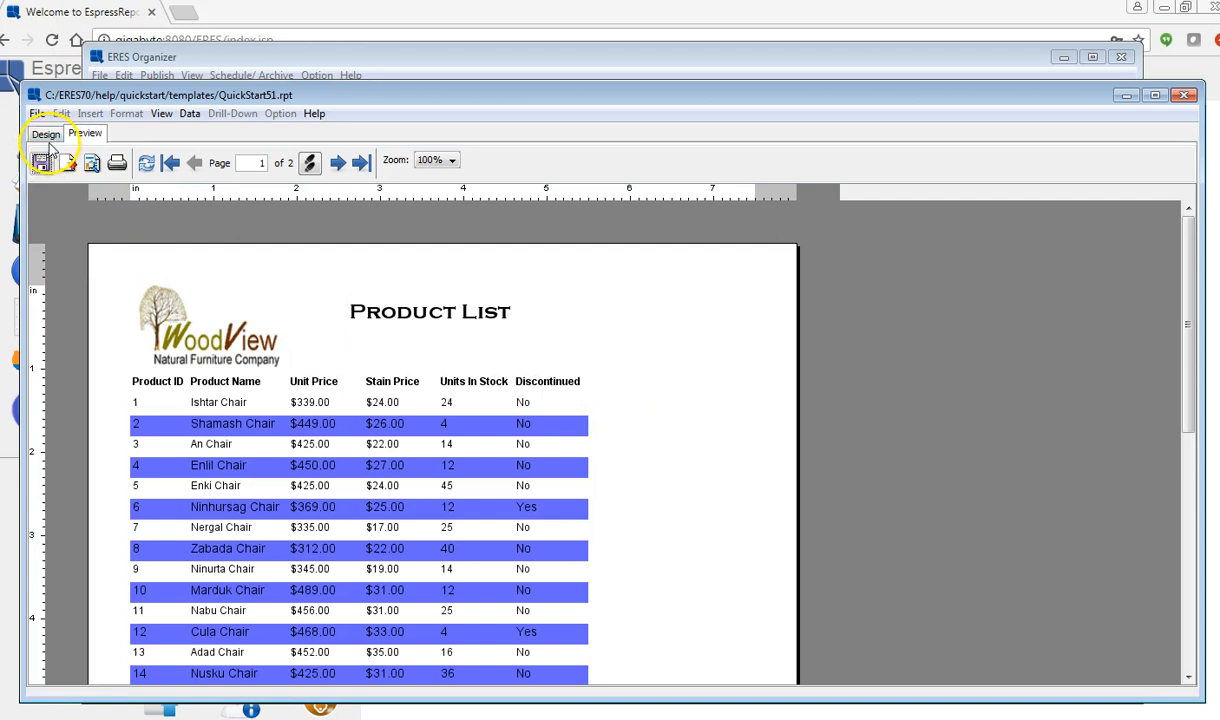
click(46, 138)
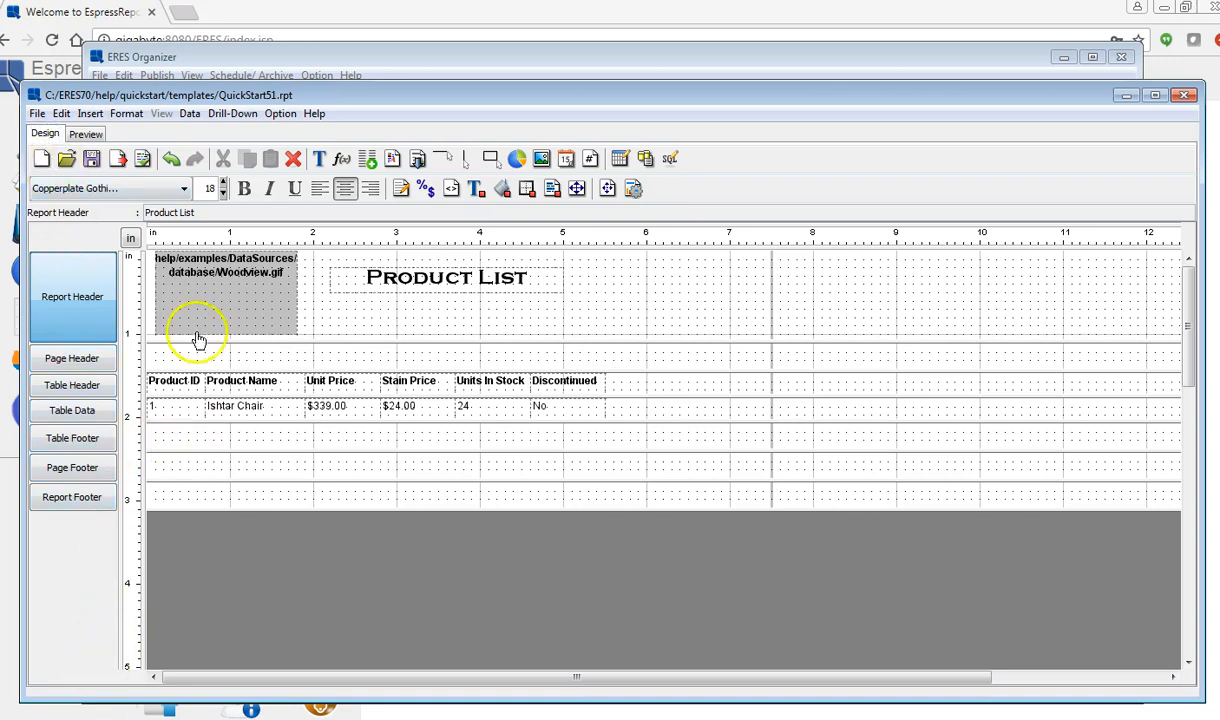
Try to set the font of the Product List label to Dialog.
click(184, 188)
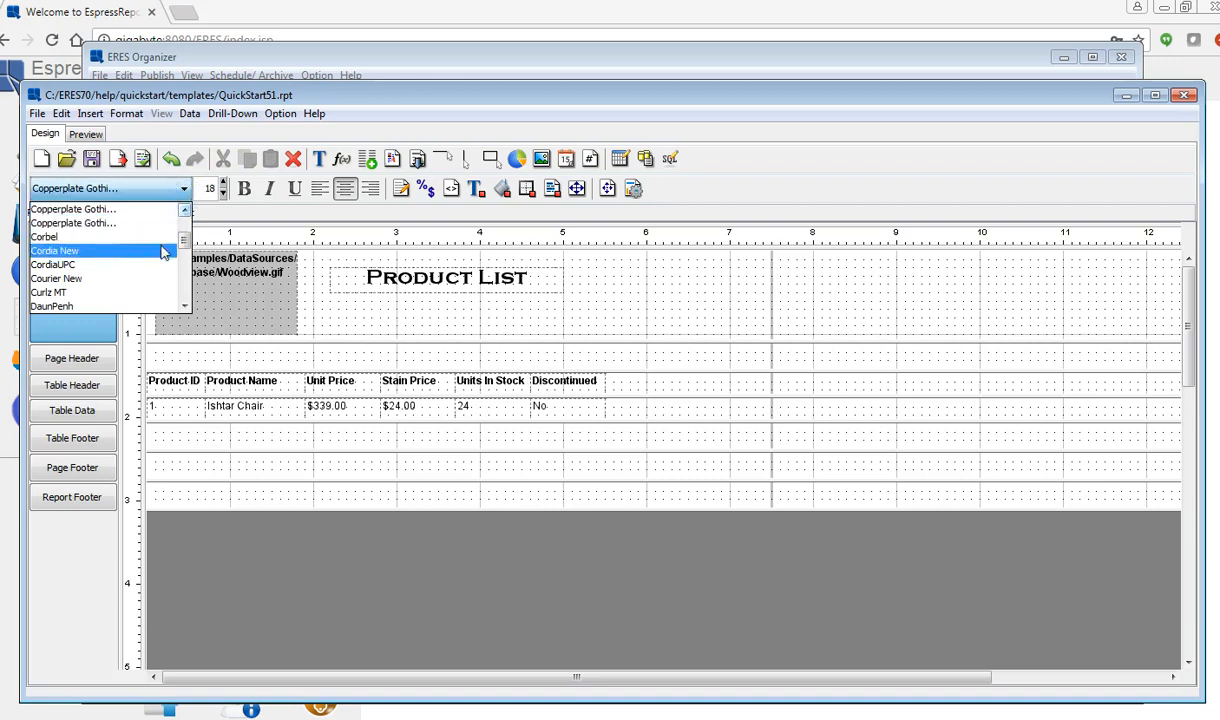
click(184, 278)
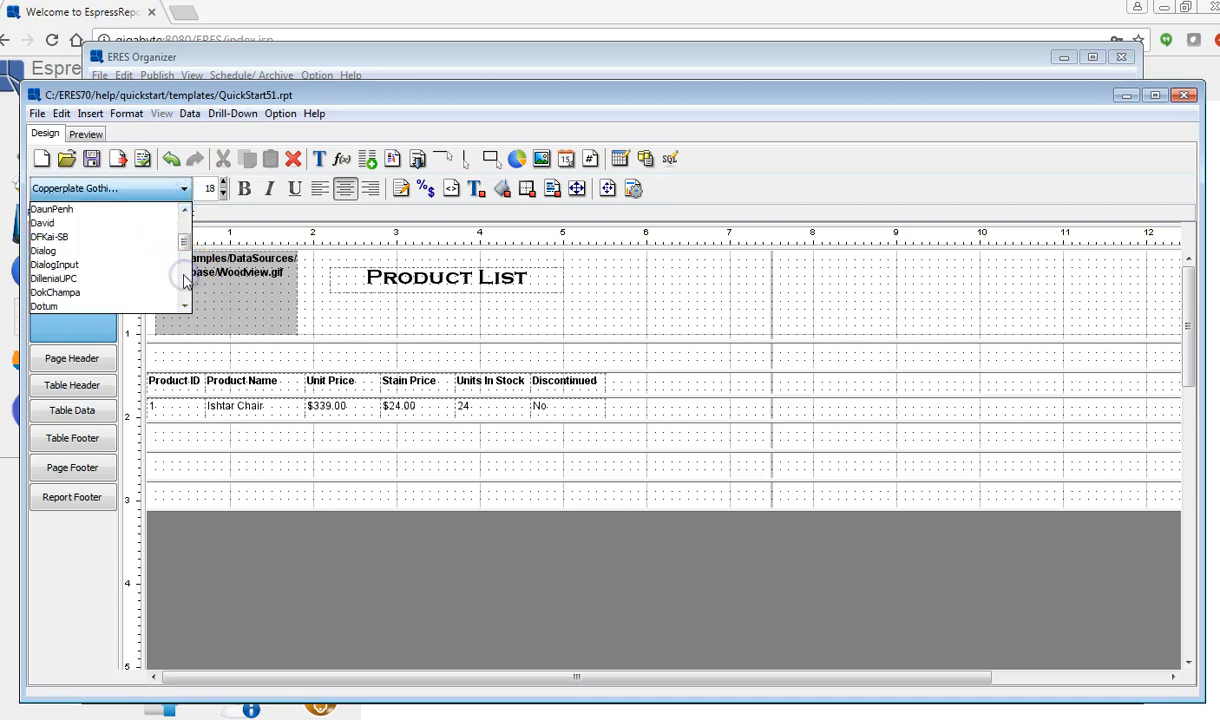
click(128, 256)
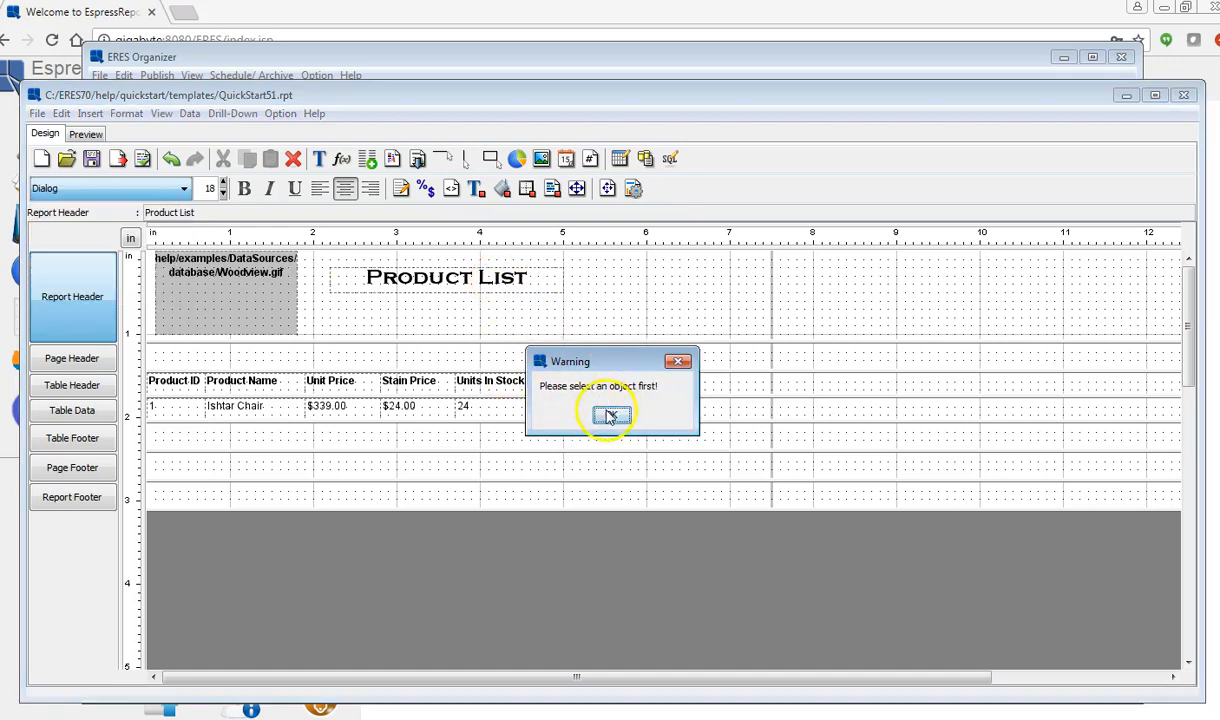
click(611, 415)
Set the font of the Product List label in the report header to Dialog.
click(418, 276)
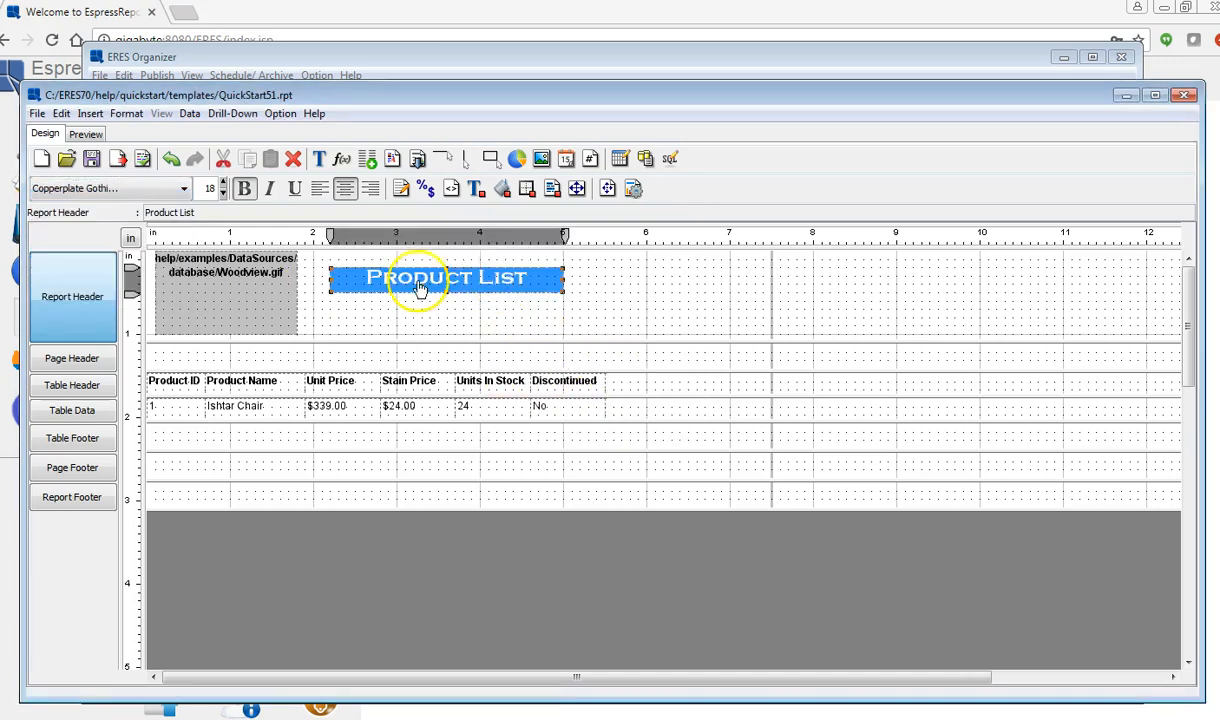
click(184, 189)
click(181, 248)
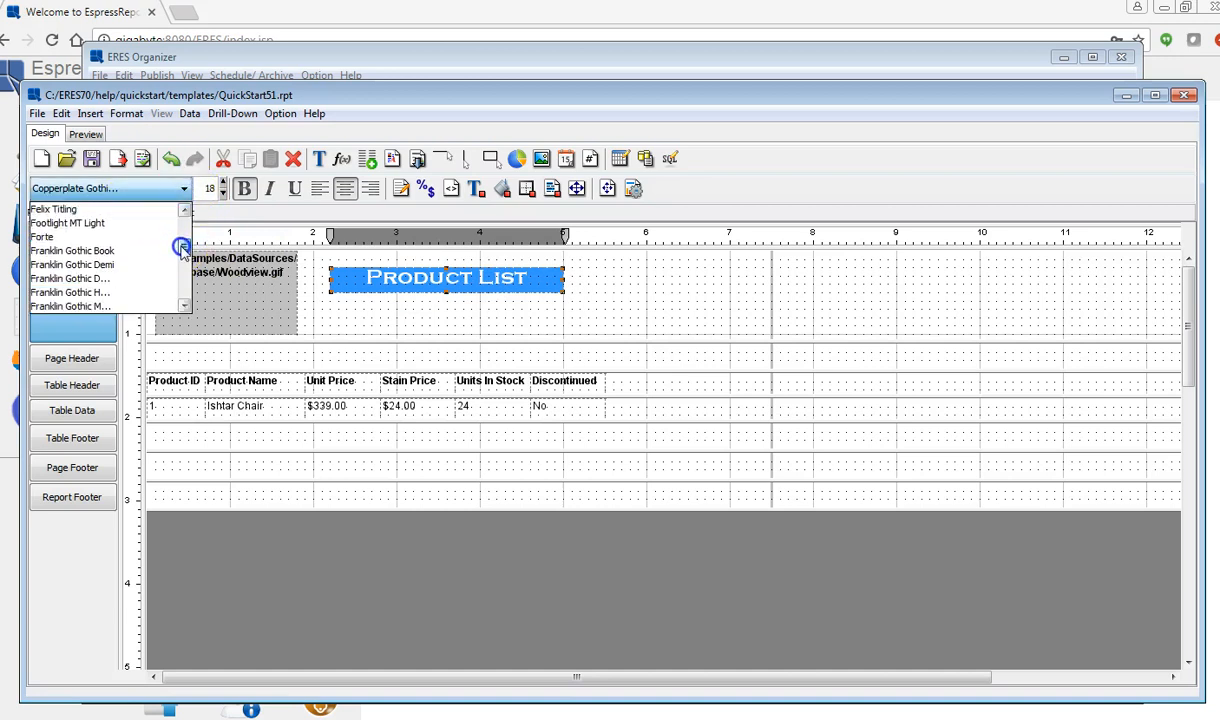
drag(181, 249, 181, 237)
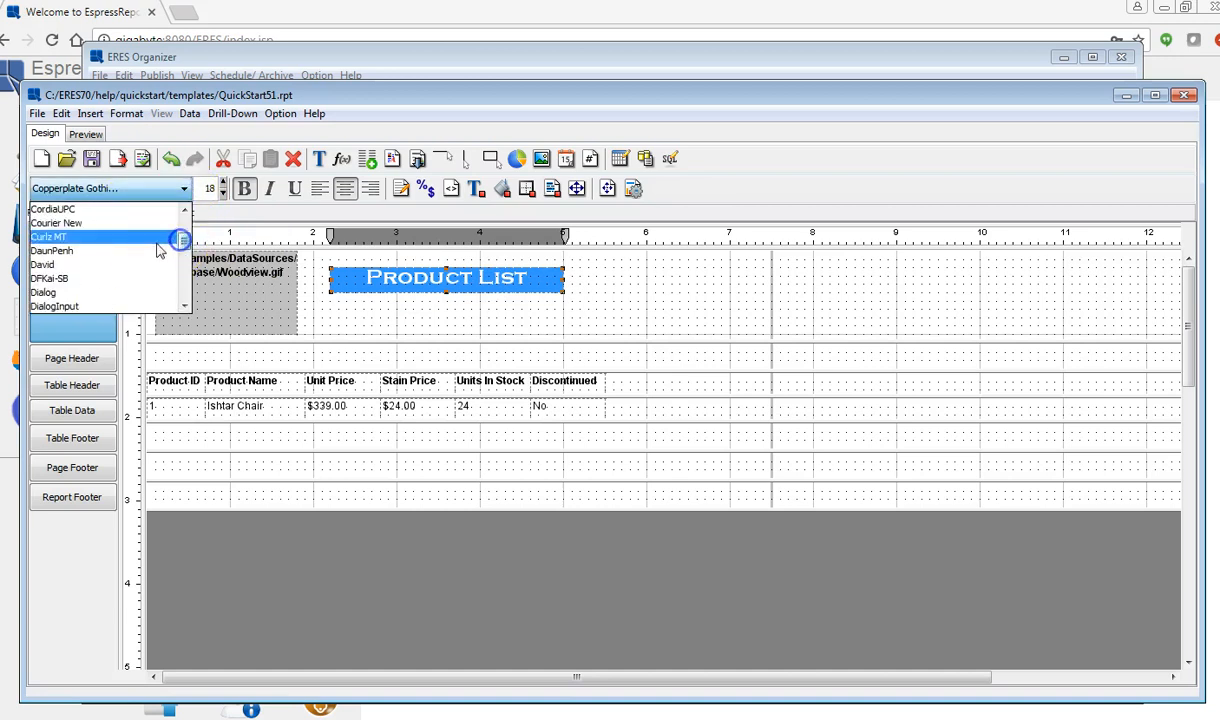
click(150, 292)
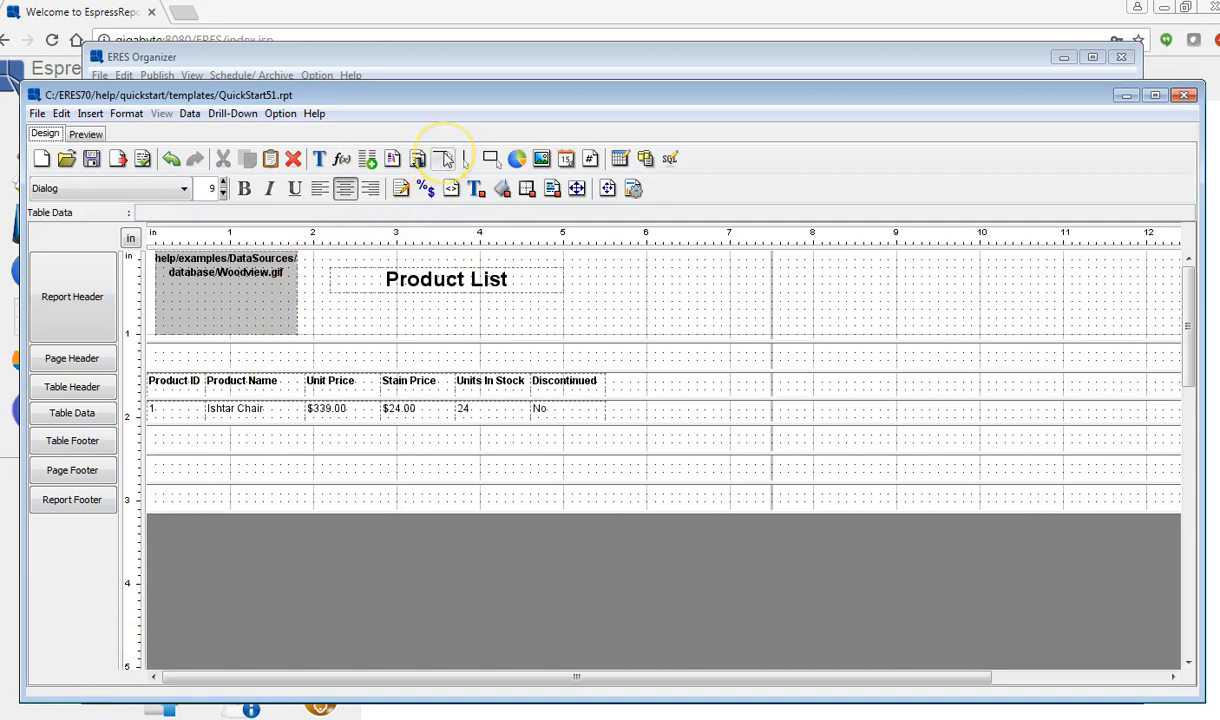
Draw a horizontal line about 5.5 inches long along the upper edge of the Table Data section, check it in the preview and return to the design view.
click(447, 160)
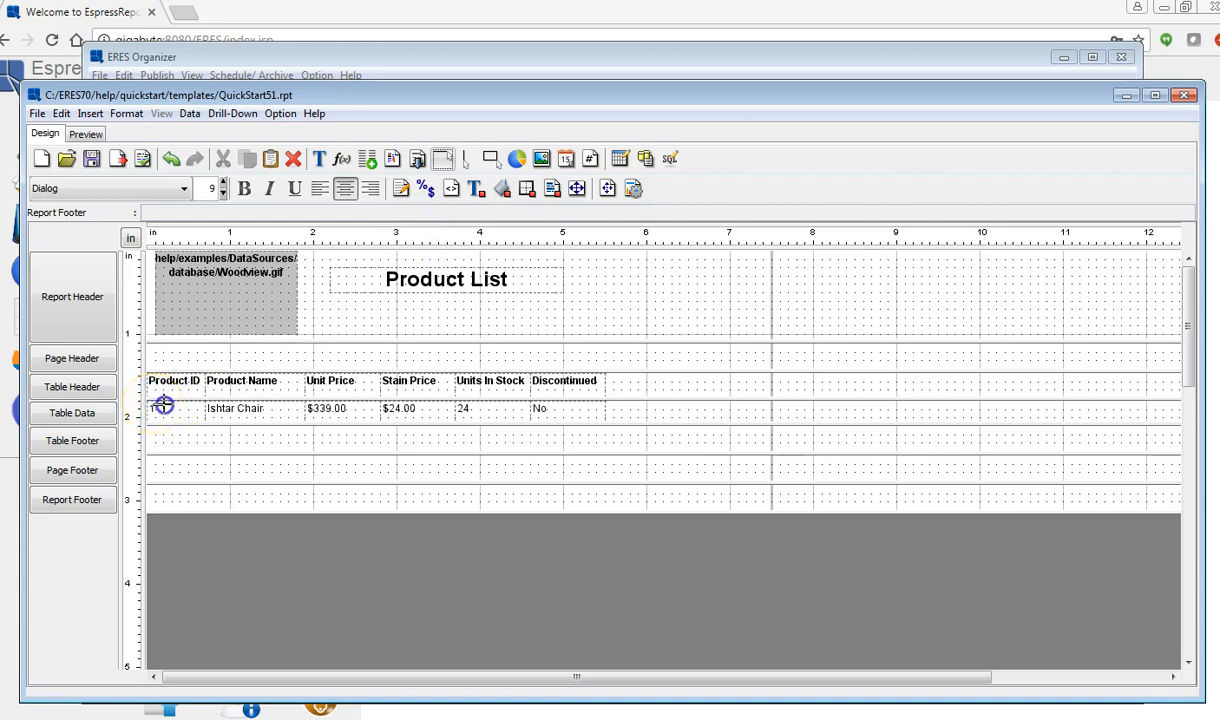
drag(176, 405, 606, 403)
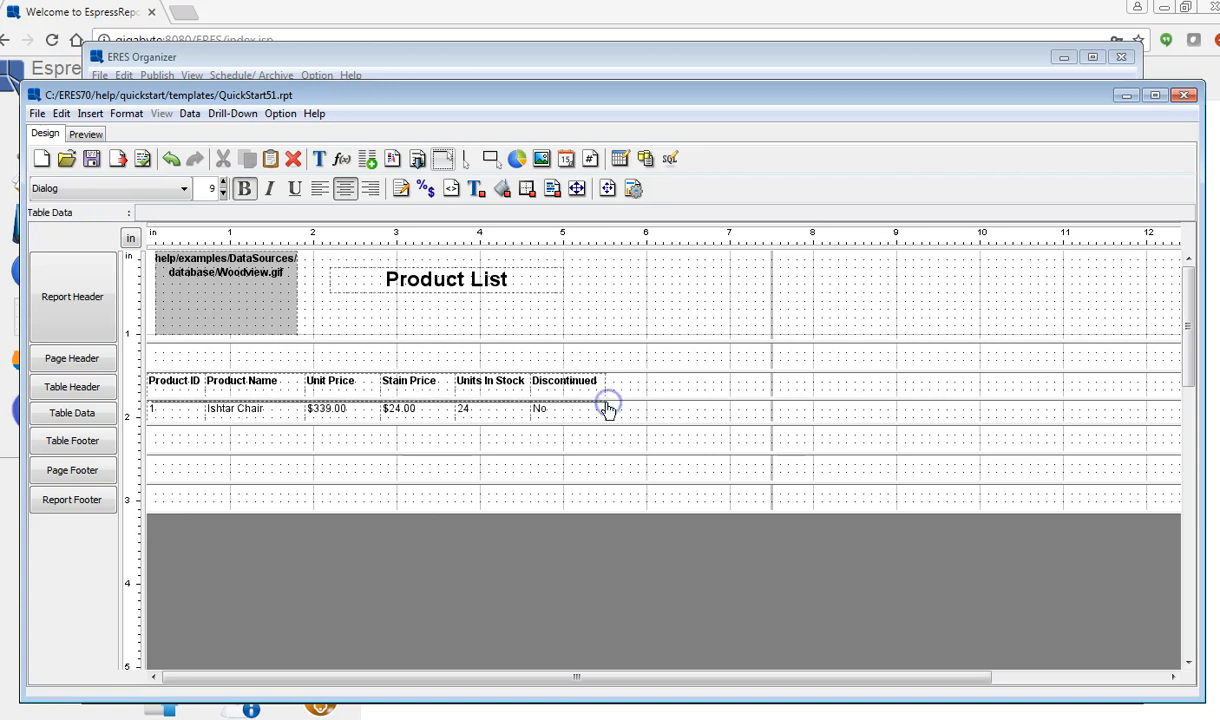
click(85, 134)
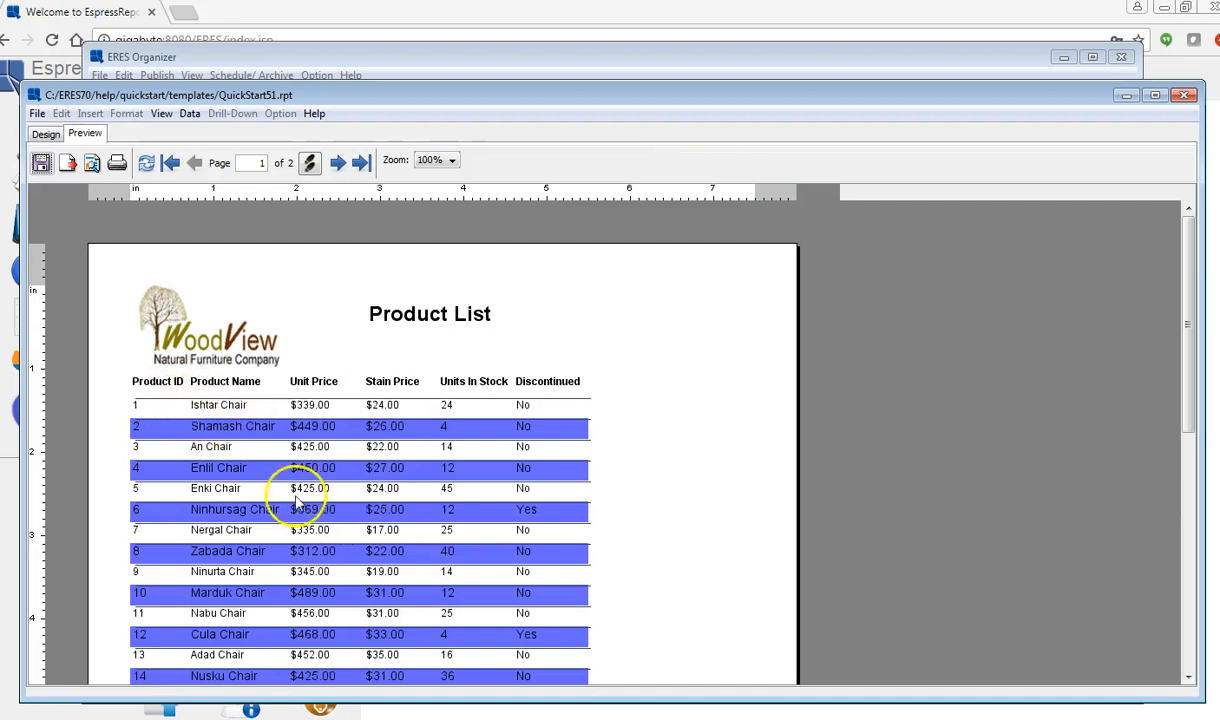
click(45, 135)
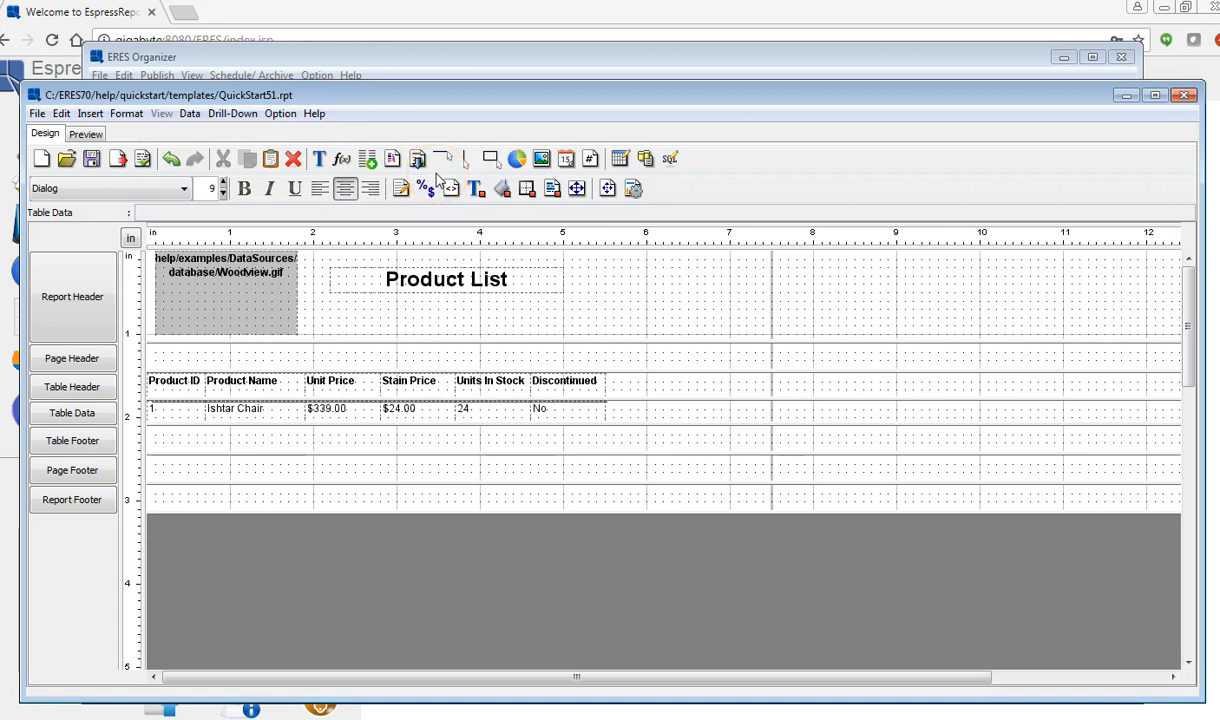
Cut the horizontal line TBL0_LINE0 from the Table Data section using the Report Explorer, and close the explorer.
click(283, 115)
click(316, 136)
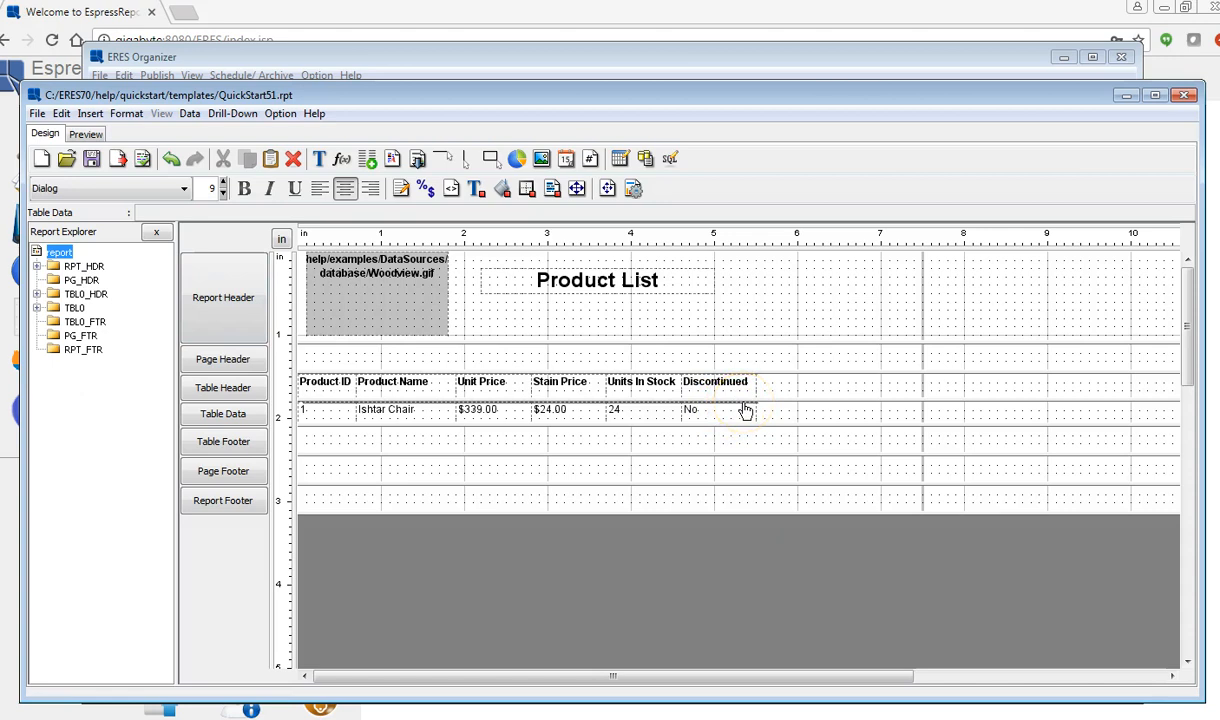
click(37, 308)
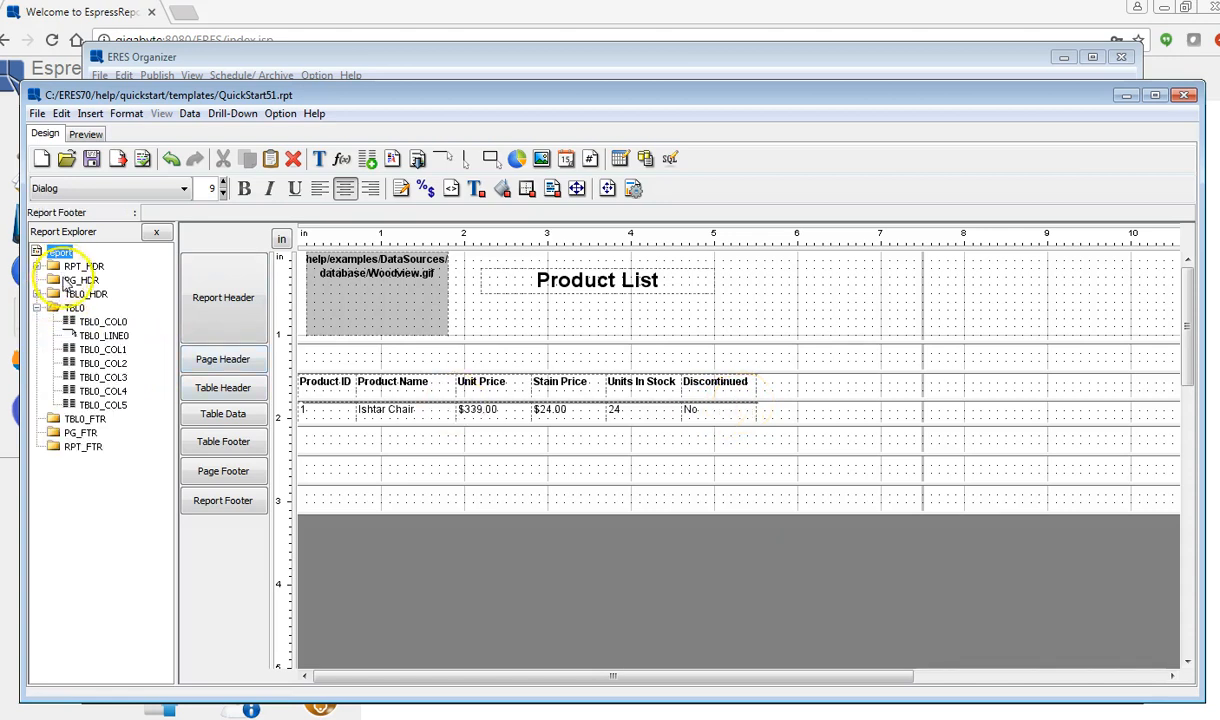
click(103, 336)
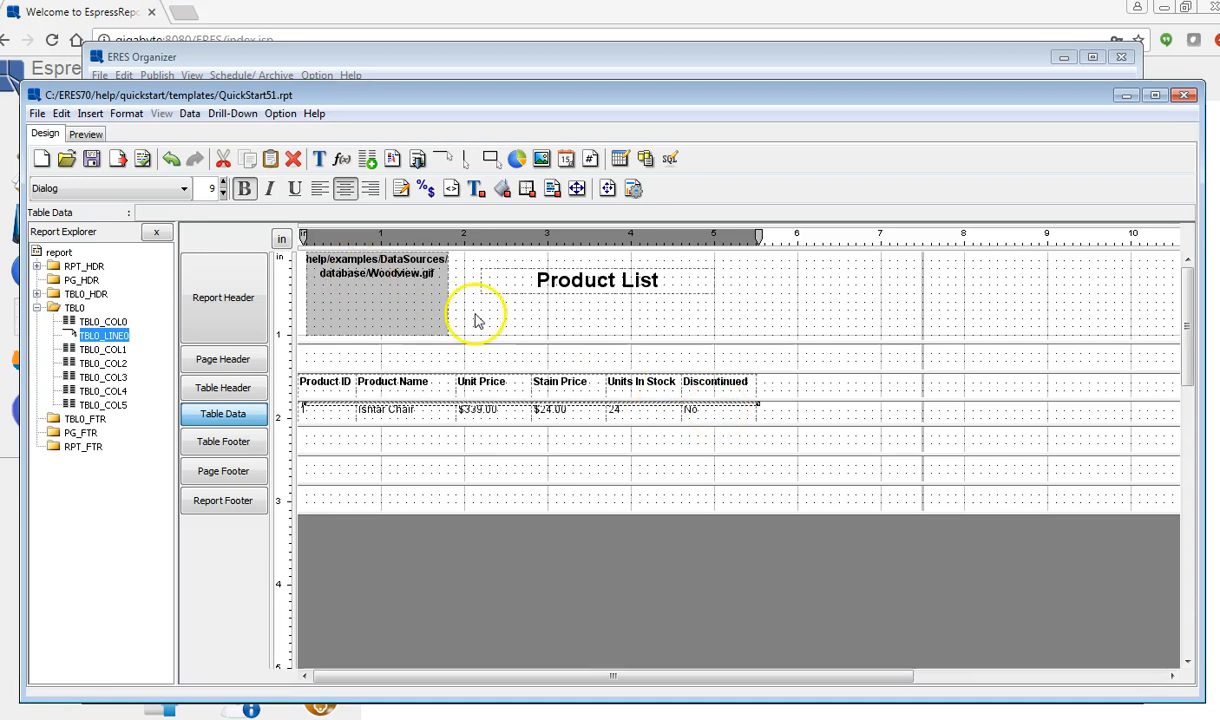
right_click(118, 338)
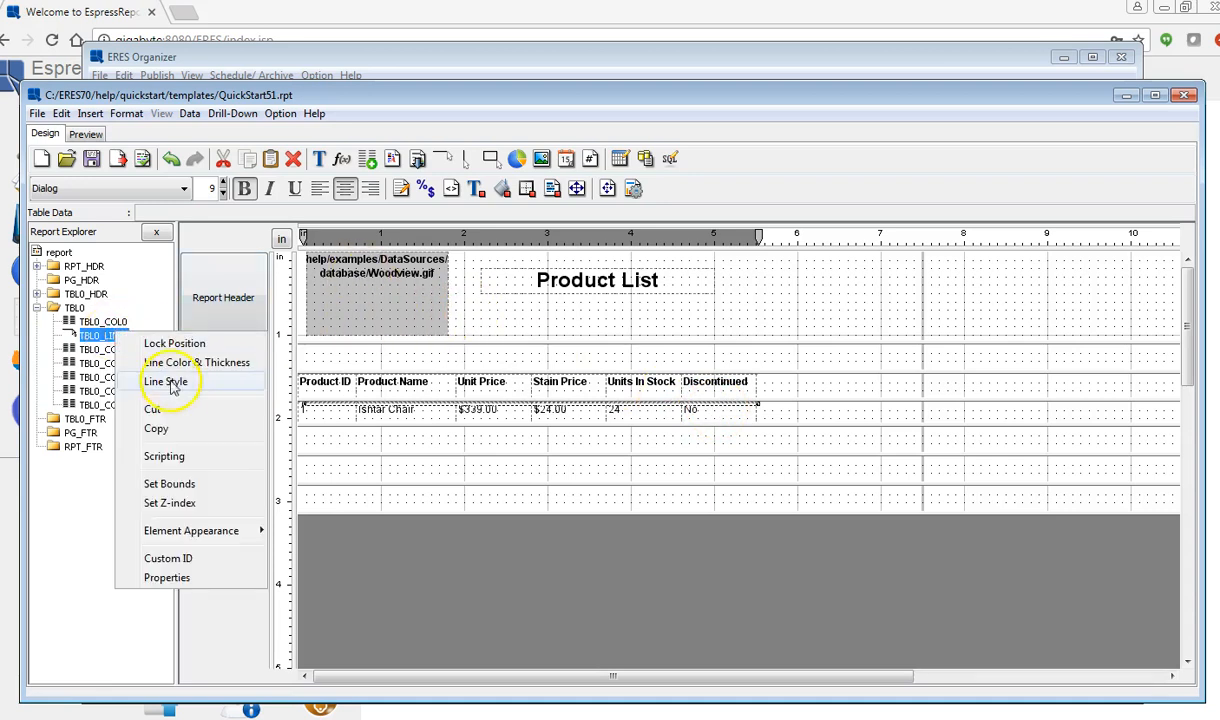
click(155, 409)
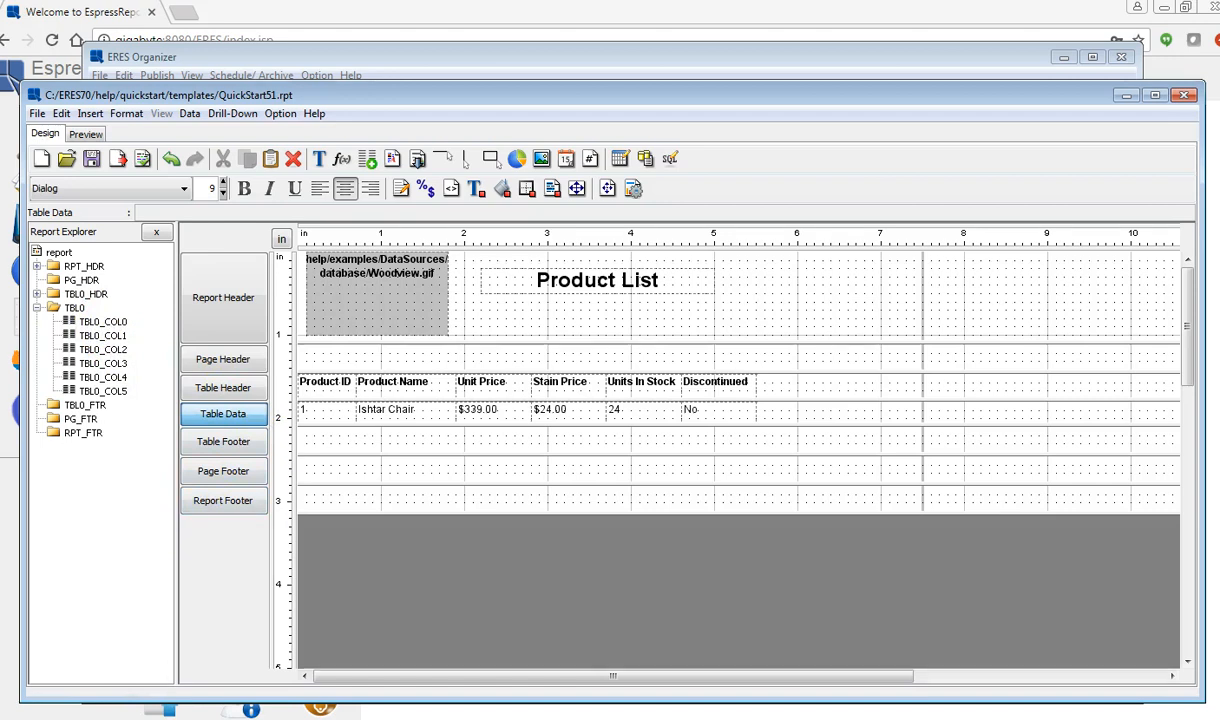
click(156, 232)
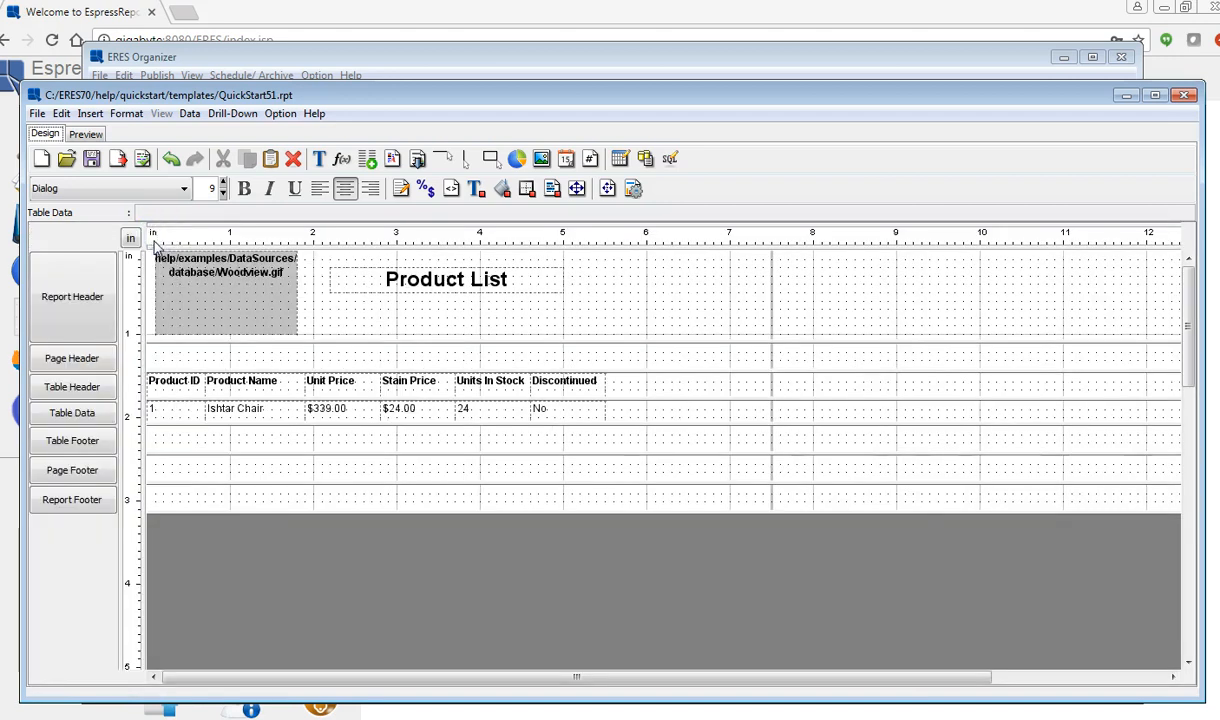
Turn on Repeat On Every Page for the Table Header section, check page 2 of the preview and return to the design view.
click(84, 390)
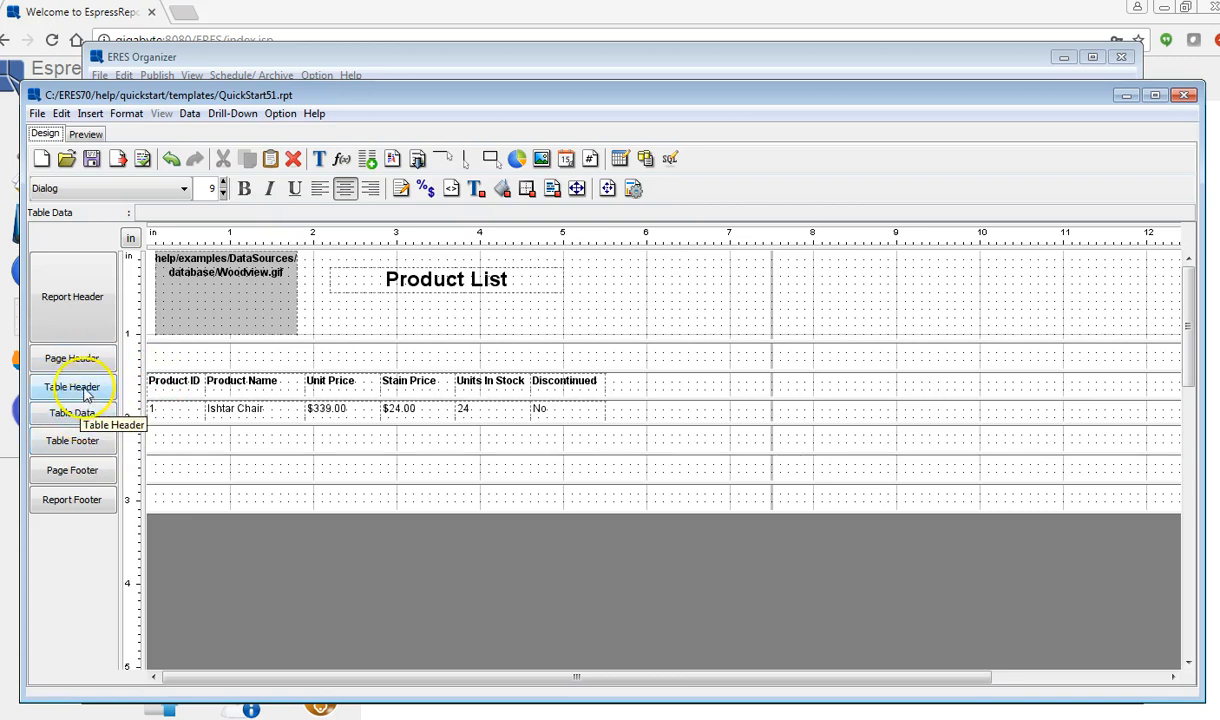
right_click(86, 394)
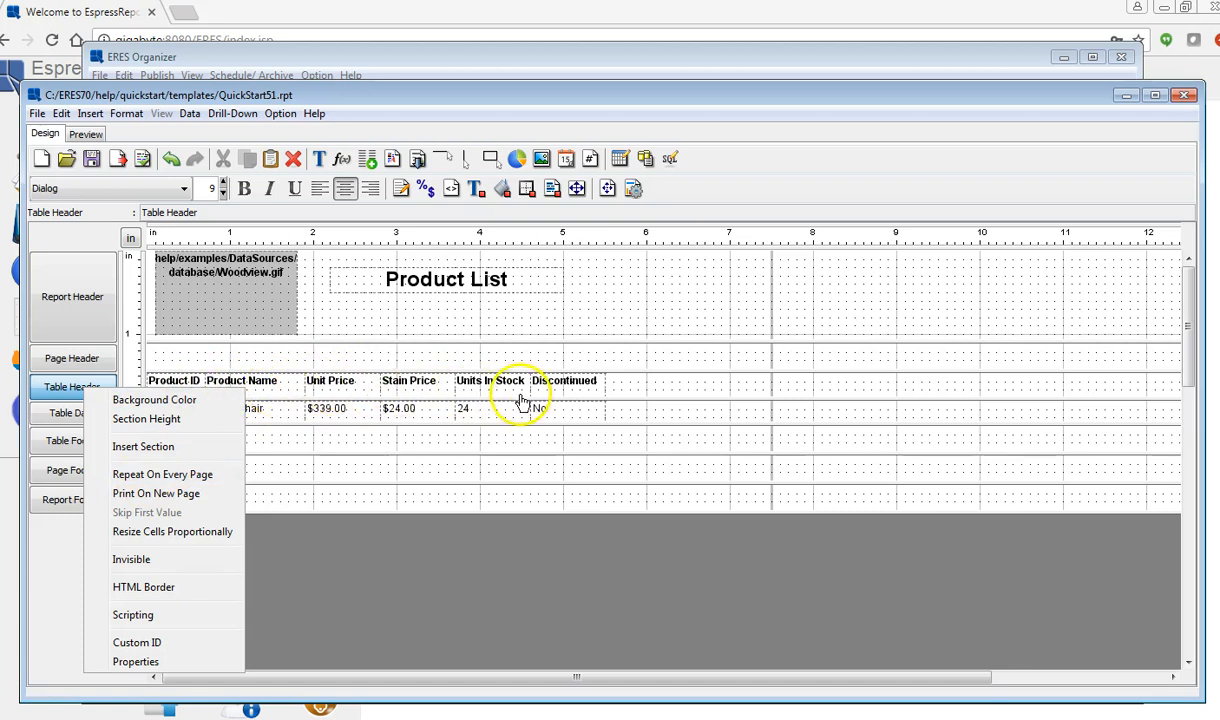
click(161, 476)
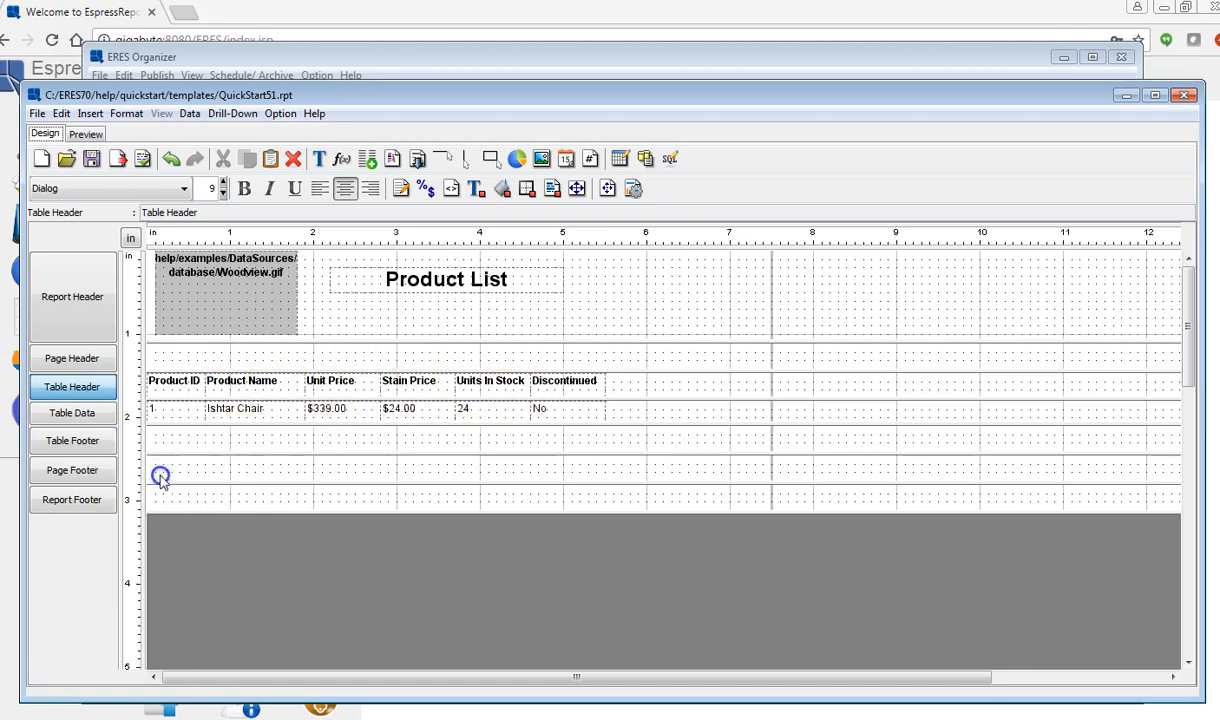
click(85, 134)
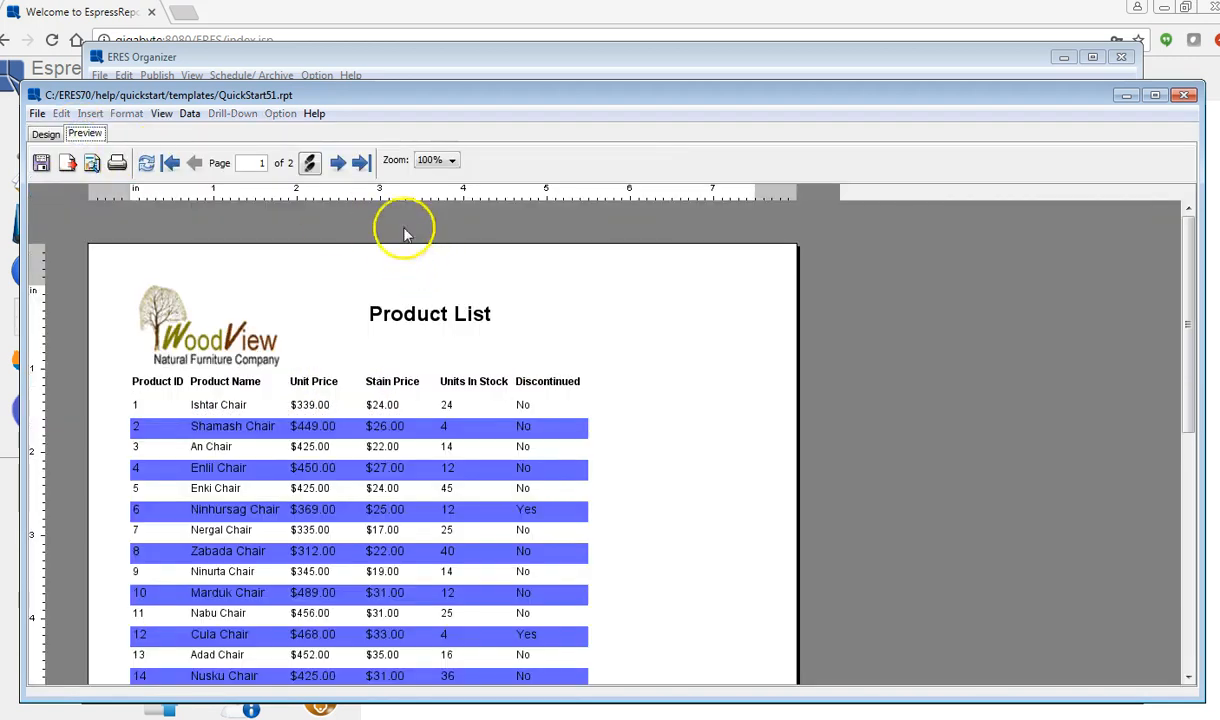
click(340, 166)
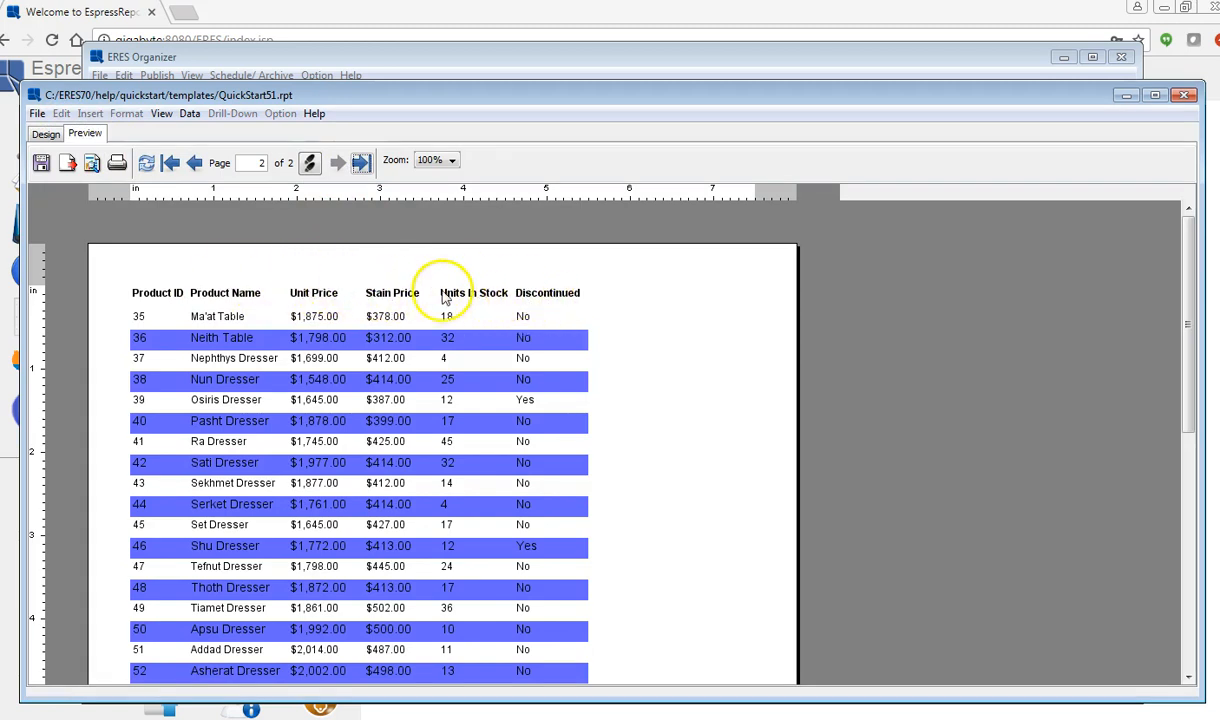
click(45, 135)
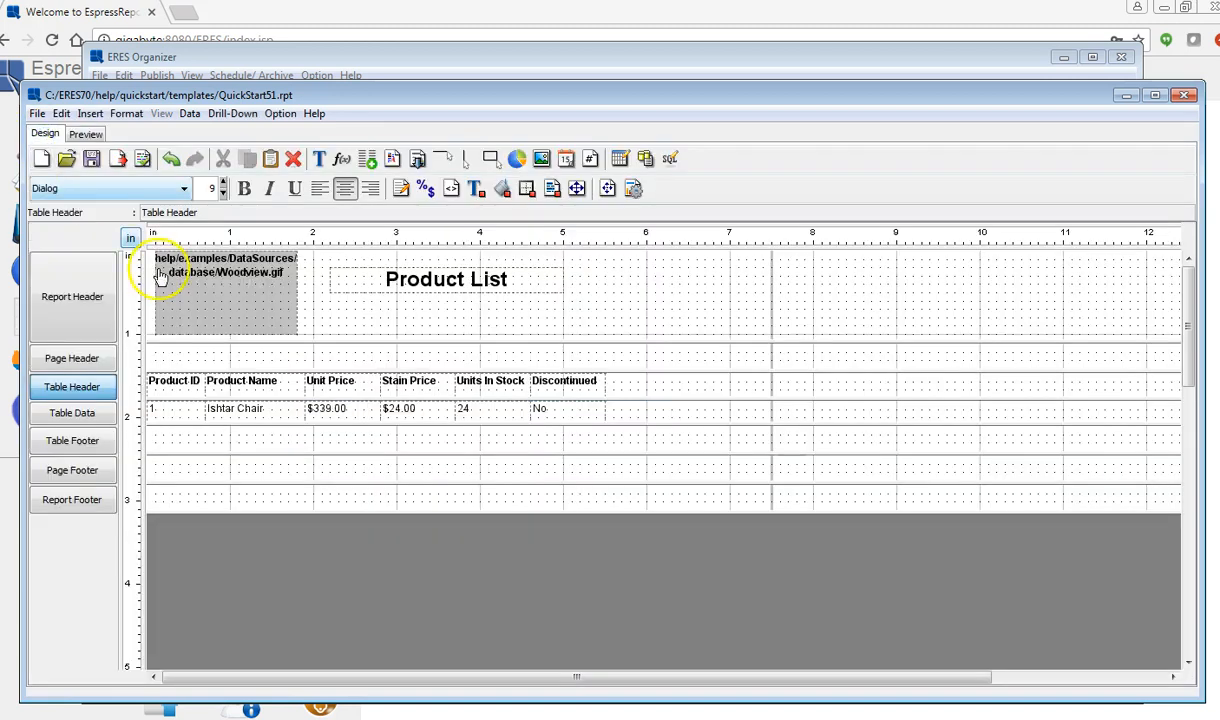
Turn off Repeat On Every Page for the Table Header section, check page 2 of the preview and return to the design view.
right_click(88, 396)
click(178, 468)
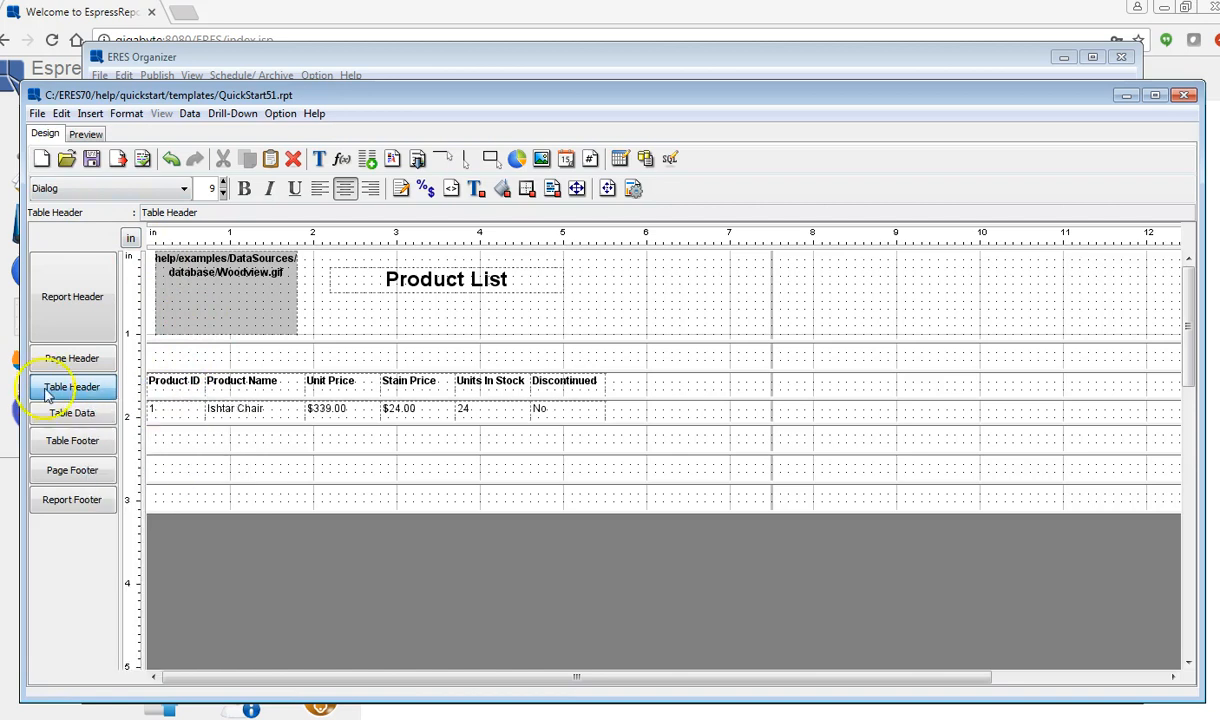
click(85, 133)
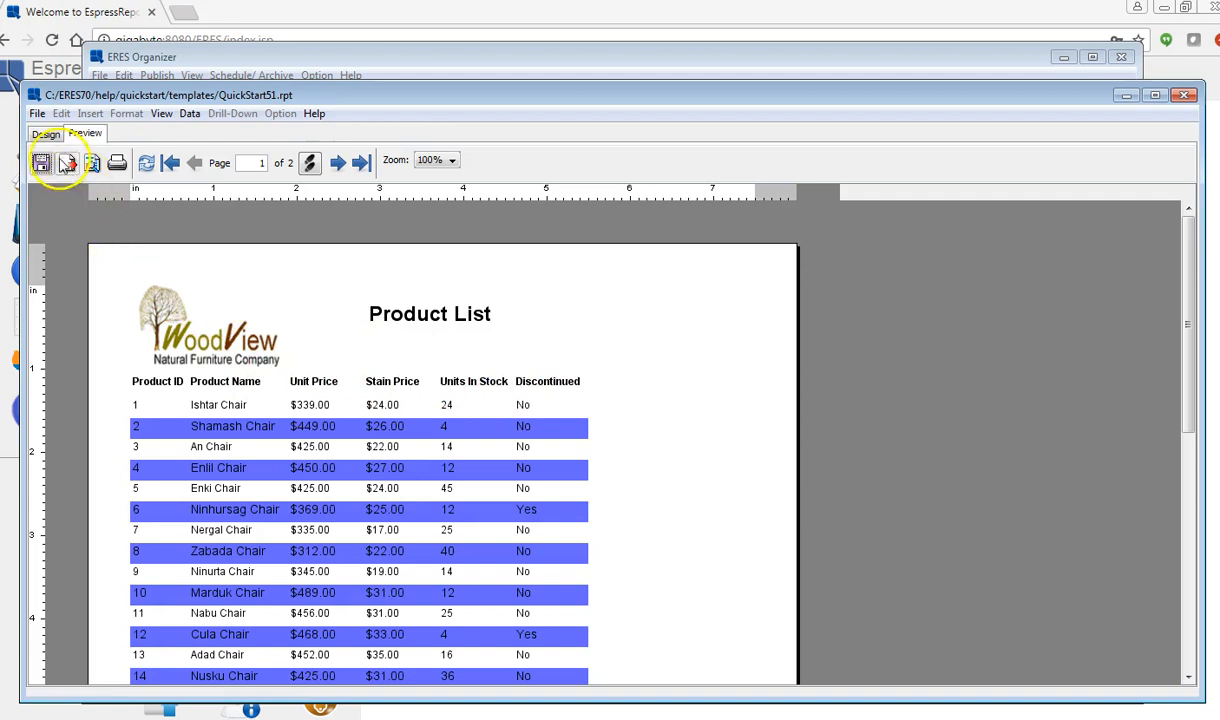
click(337, 164)
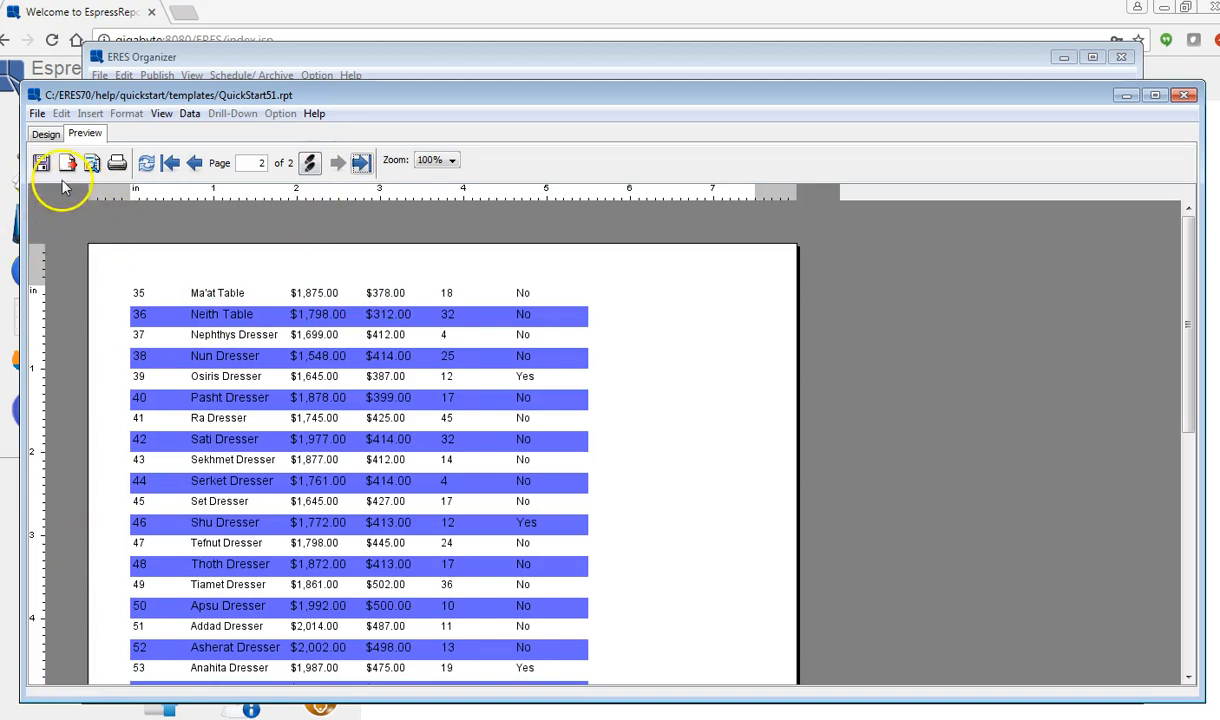
click(45, 133)
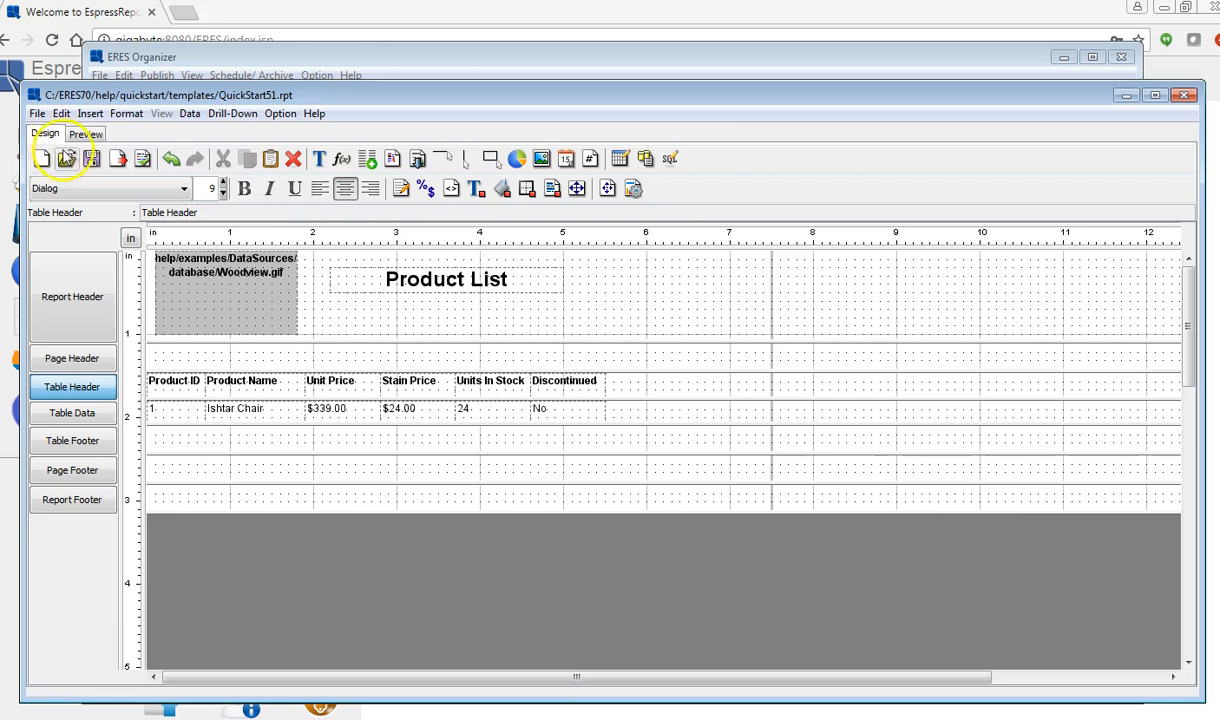